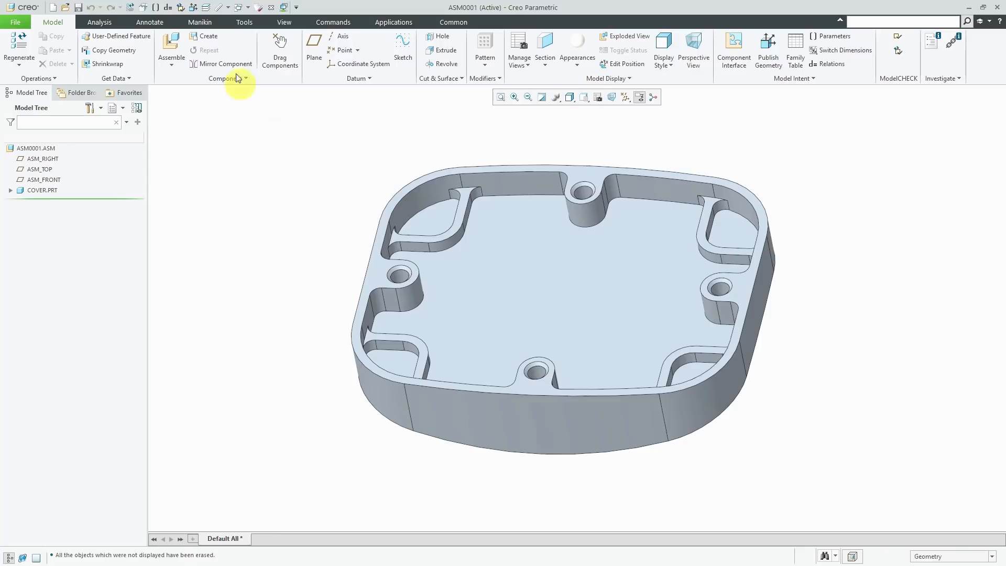
# - Create a new solid part PRT0001 in the assembly by copying the start template
pyautogui.click(207, 36)
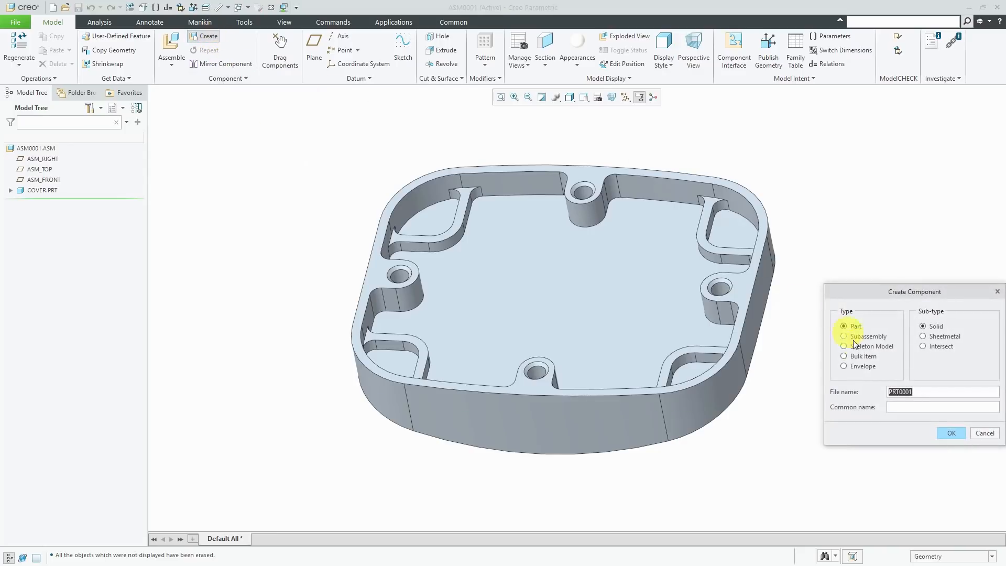
pyautogui.moveTo(894, 294); pyautogui.dragTo(530, 206)
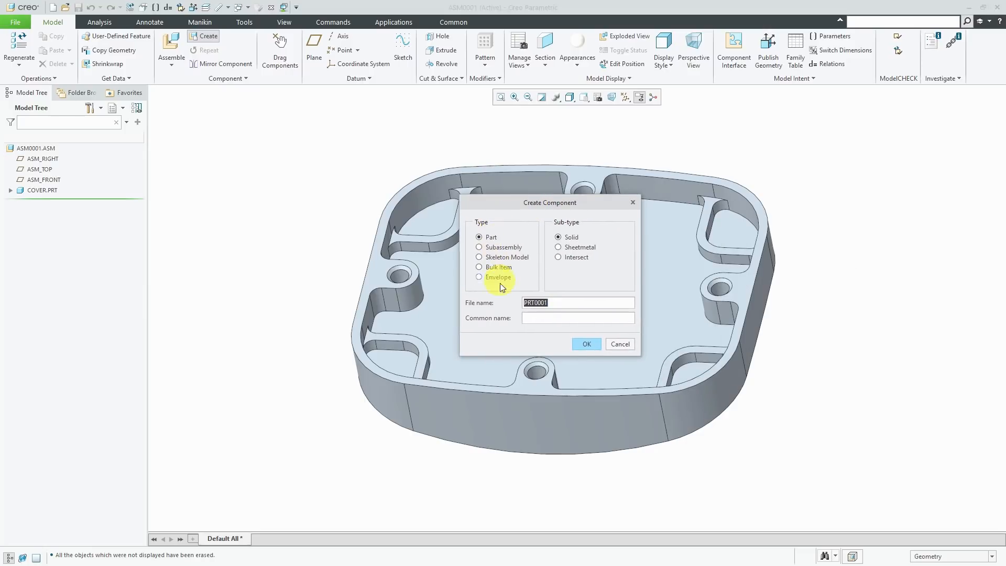
pyautogui.click(586, 344)
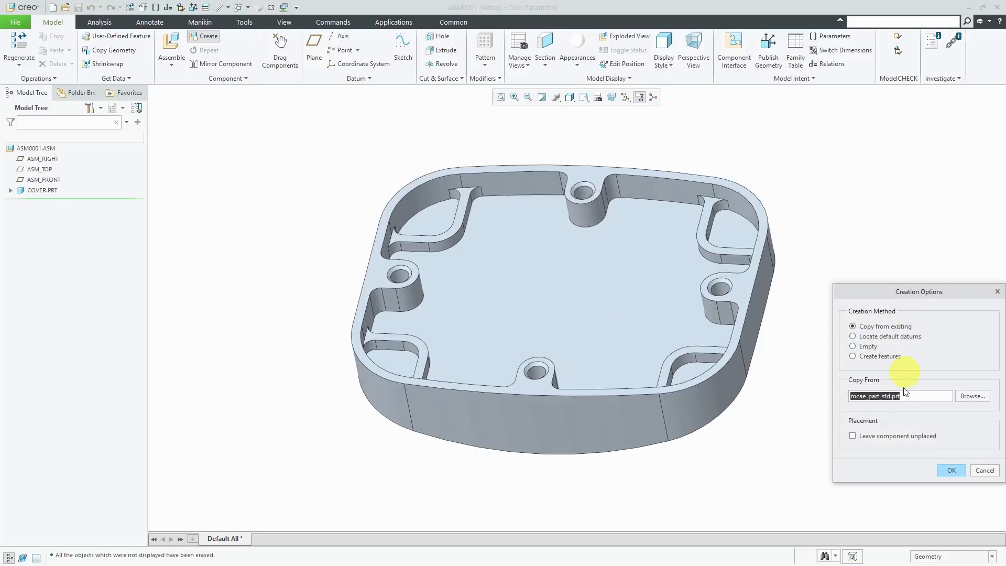
pyautogui.click(950, 470)
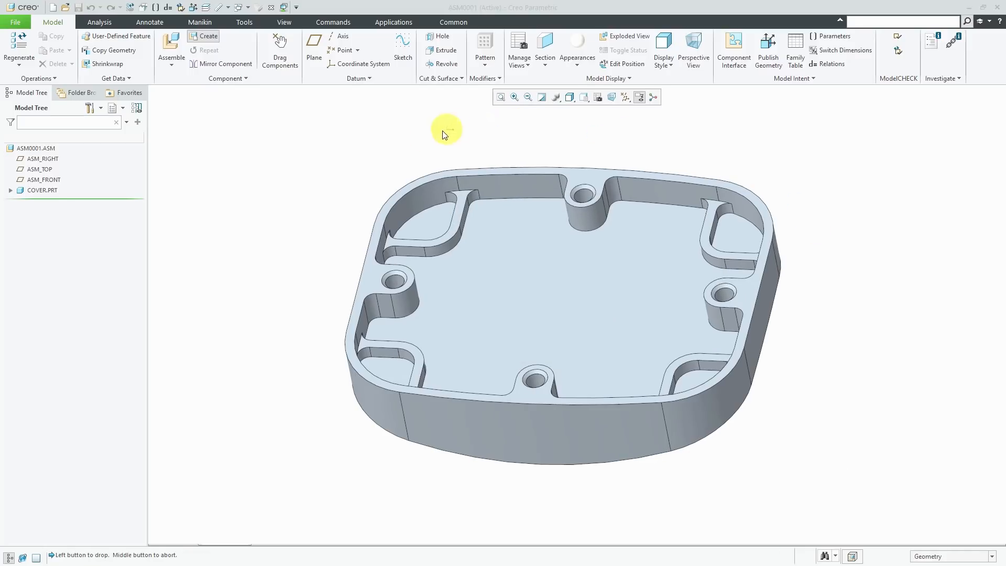
# - Fix PRT0001 with a default constraint and activate it for editing
pyautogui.rightClick(302, 156)
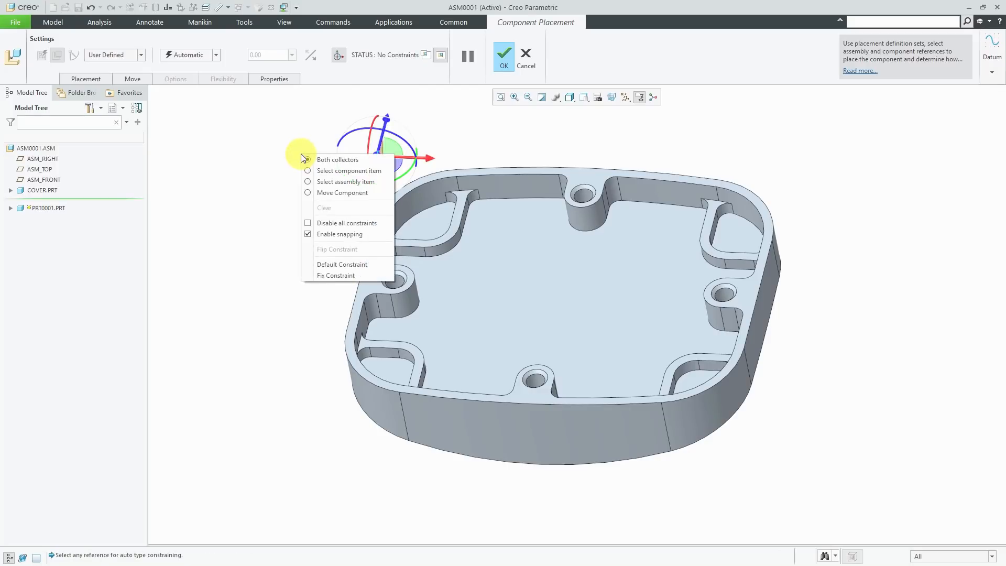
pyautogui.click(336, 260)
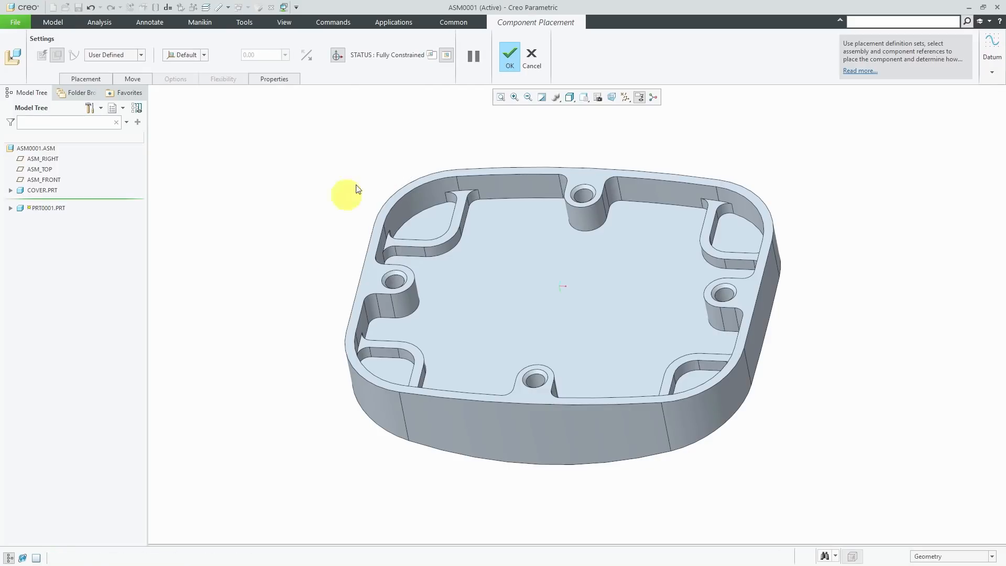
pyautogui.click(508, 58)
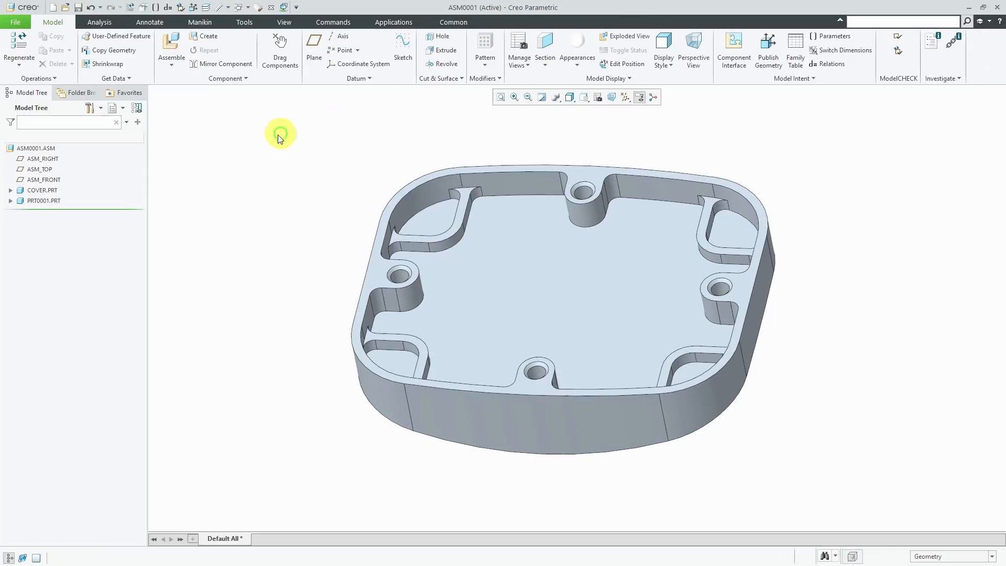
pyautogui.click(44, 200)
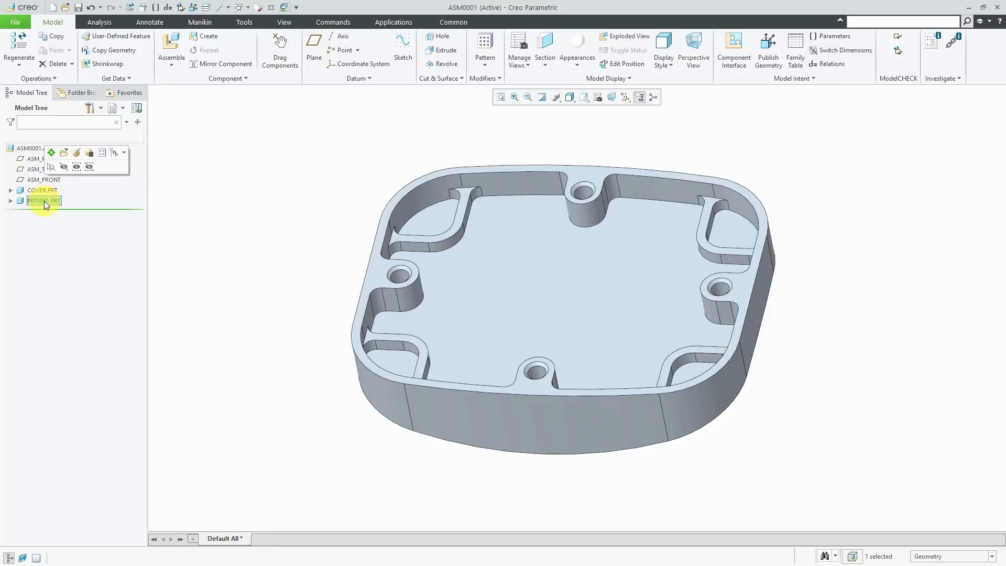
pyautogui.click(51, 151)
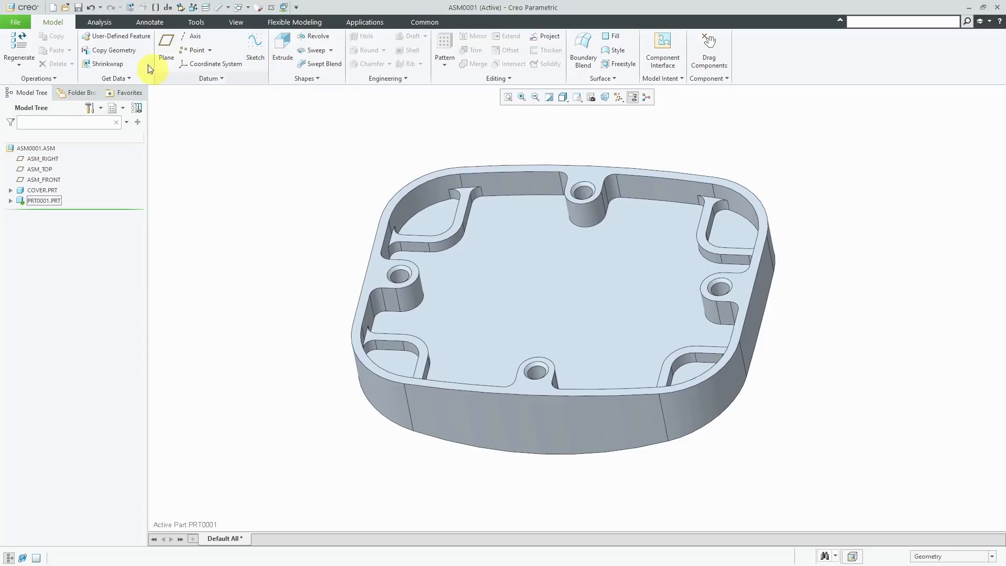
# - Copy the COVER part's top rim surface into PRT0001 as a Copy Geometry feature named CG-COVER
pyautogui.click(132, 50)
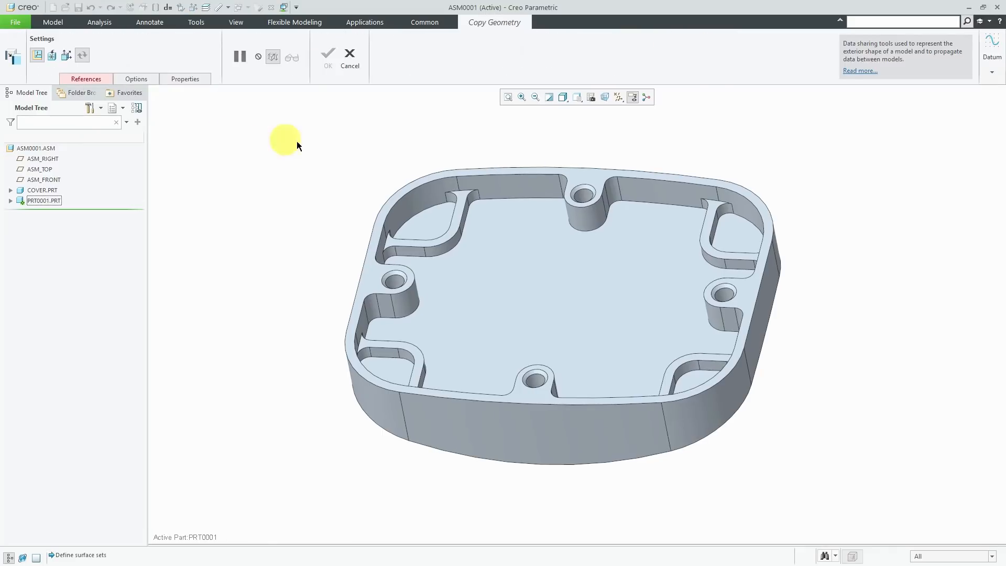
pyautogui.click(523, 169)
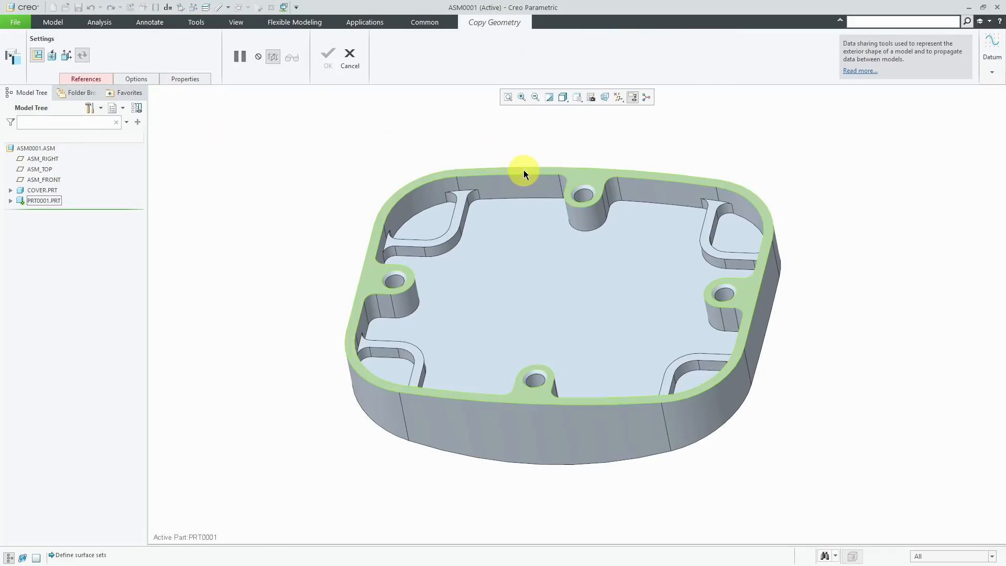
pyautogui.click(524, 170)
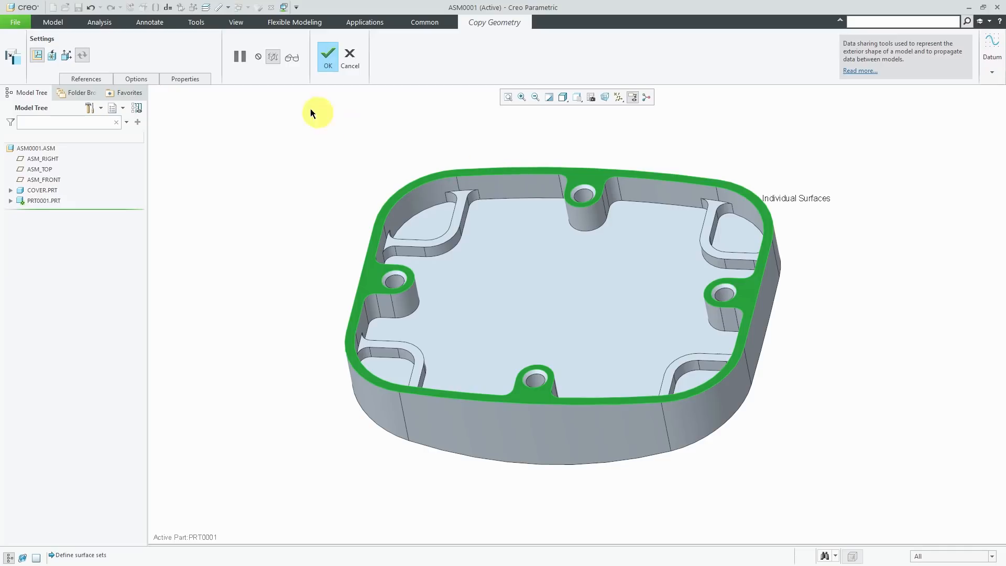
pyautogui.click(183, 80)
pyautogui.doubleClick(216, 106)
pyautogui.write('cg-cover')
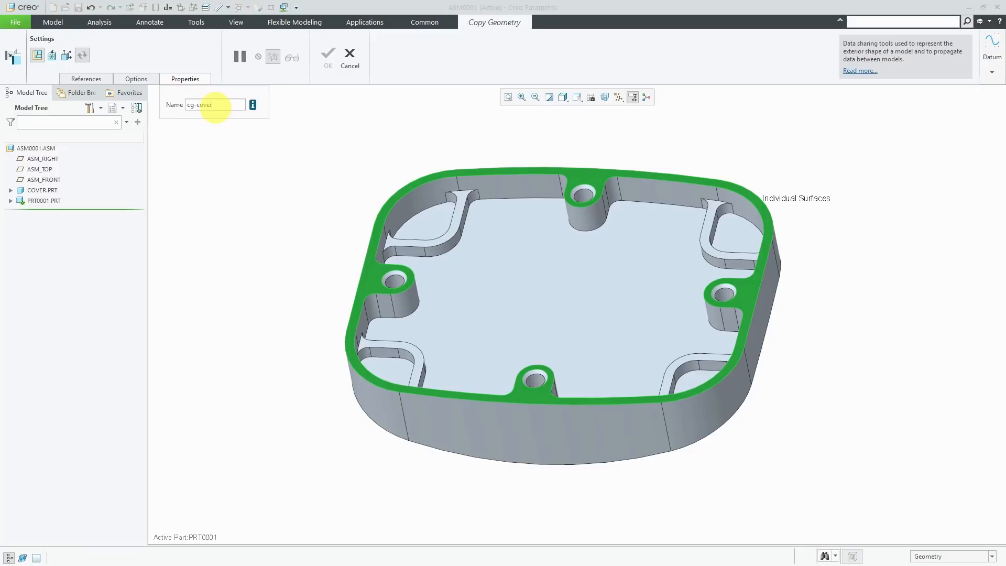
pyautogui.press('Return')
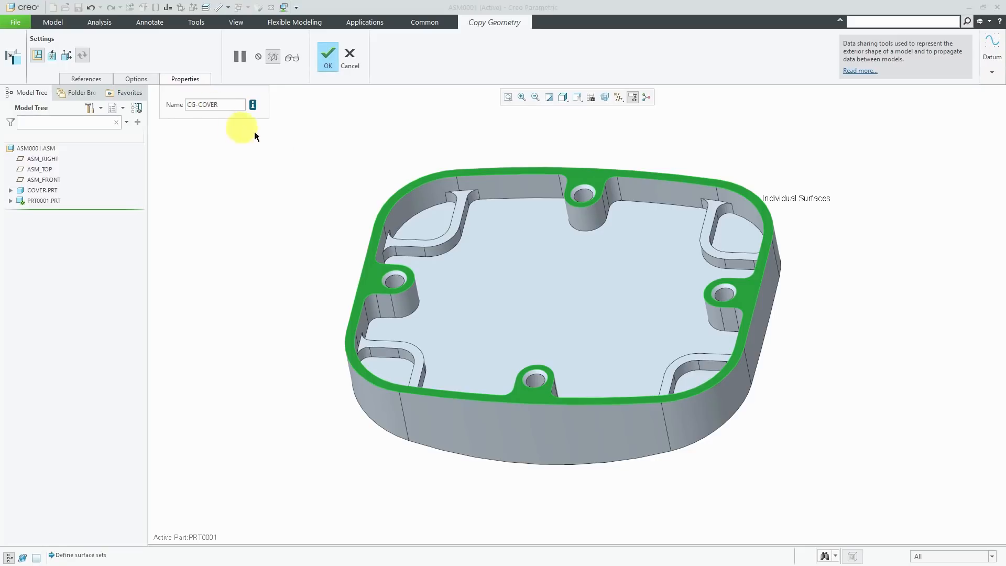
pyautogui.click(326, 57)
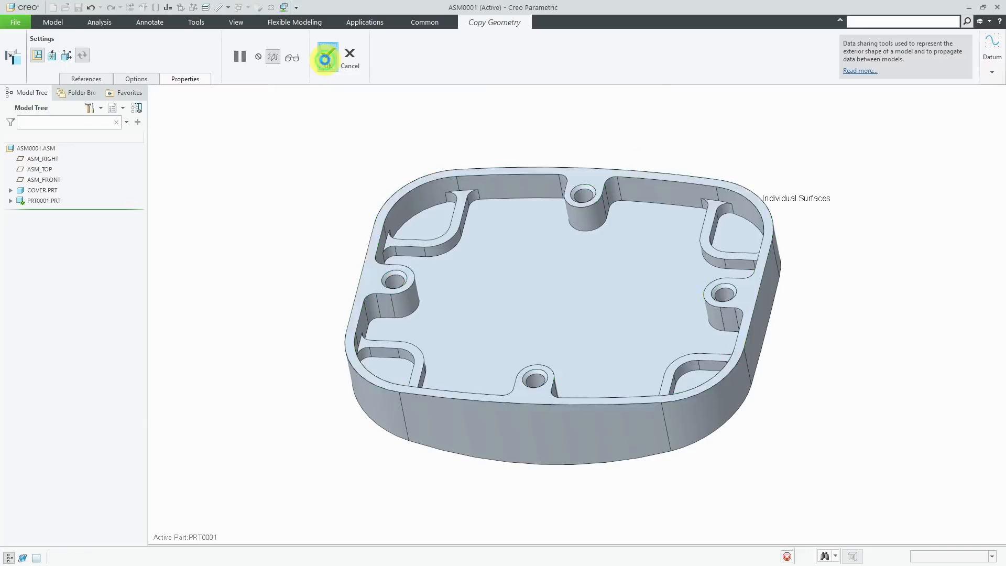
pyautogui.click(43, 203)
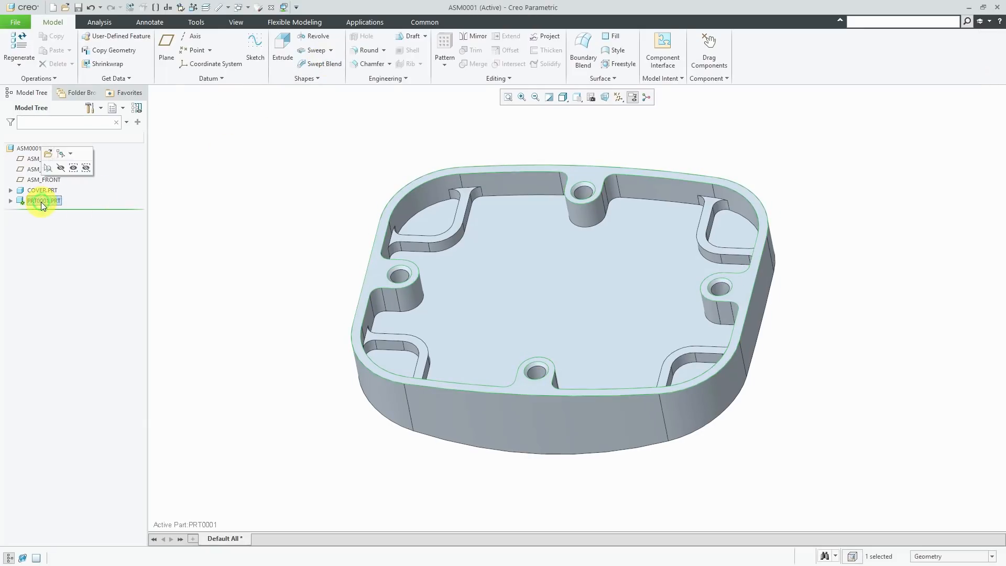
# - Open PRT0001 in its own window with the datum planes displayed
pyautogui.click(48, 157)
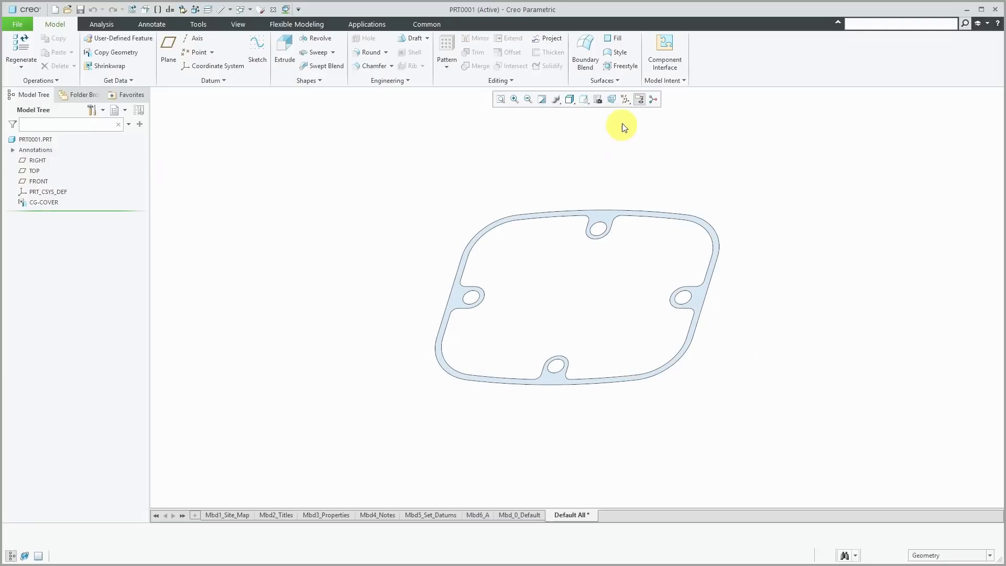
pyautogui.click(624, 99)
pyautogui.click(653, 158)
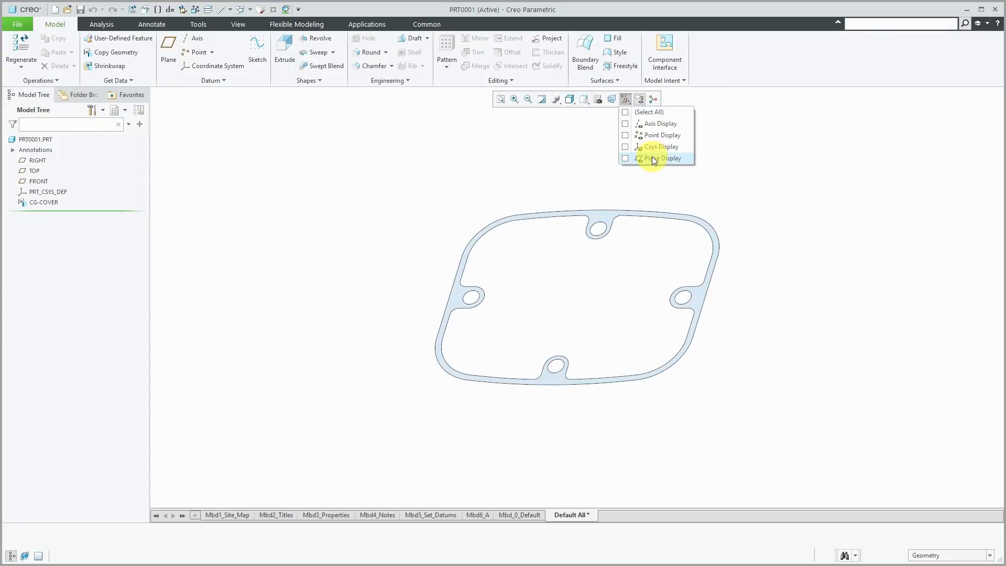
pyautogui.click(419, 152)
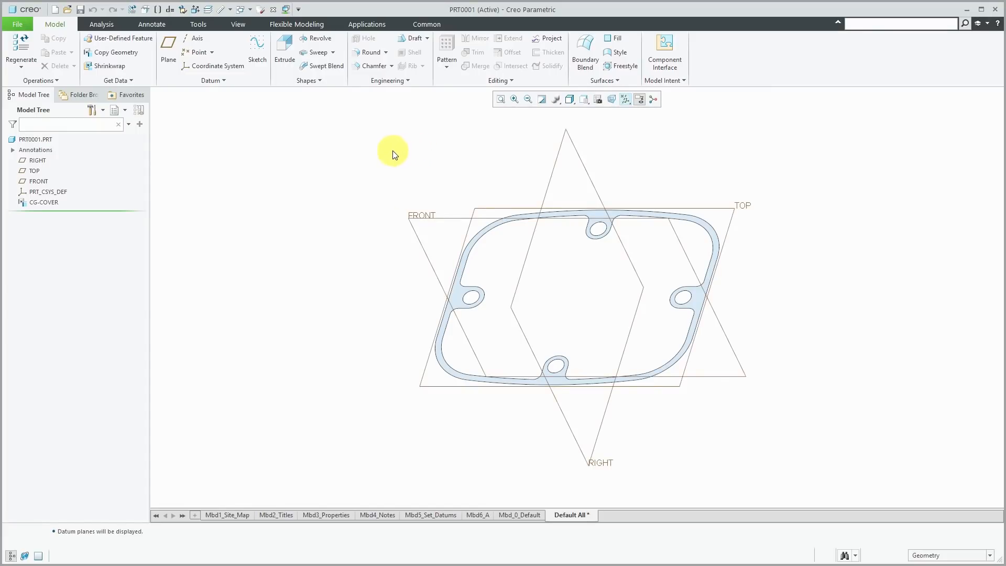
# - Start Sketch 1 on the TOP plane, referenced to RIGHT
pyautogui.click(257, 57)
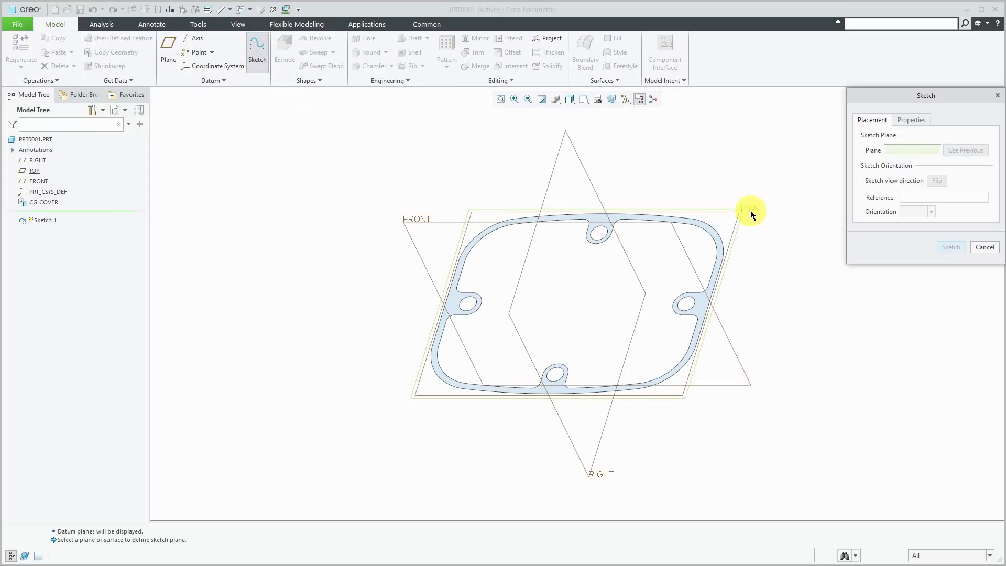
pyautogui.click(750, 211)
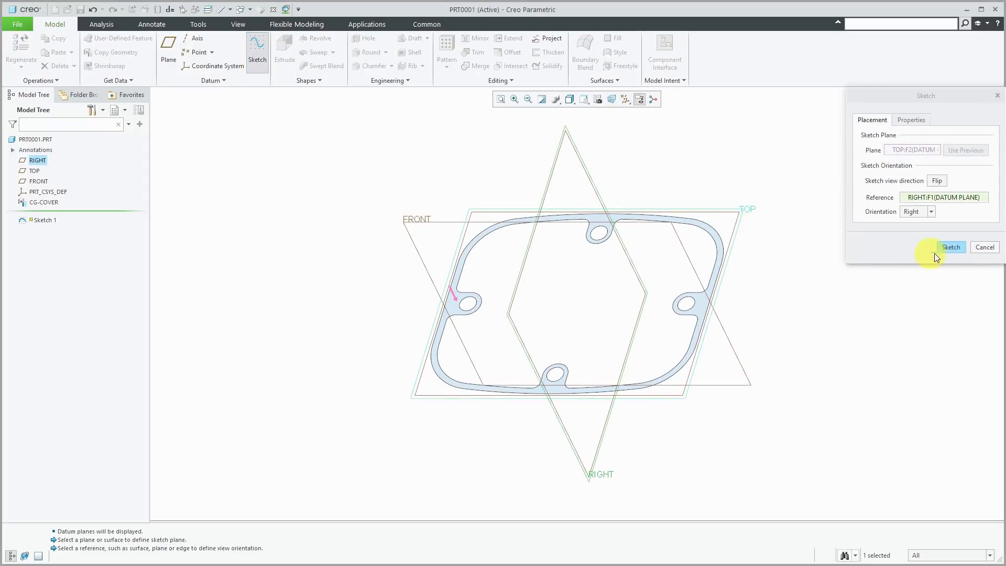
pyautogui.click(951, 247)
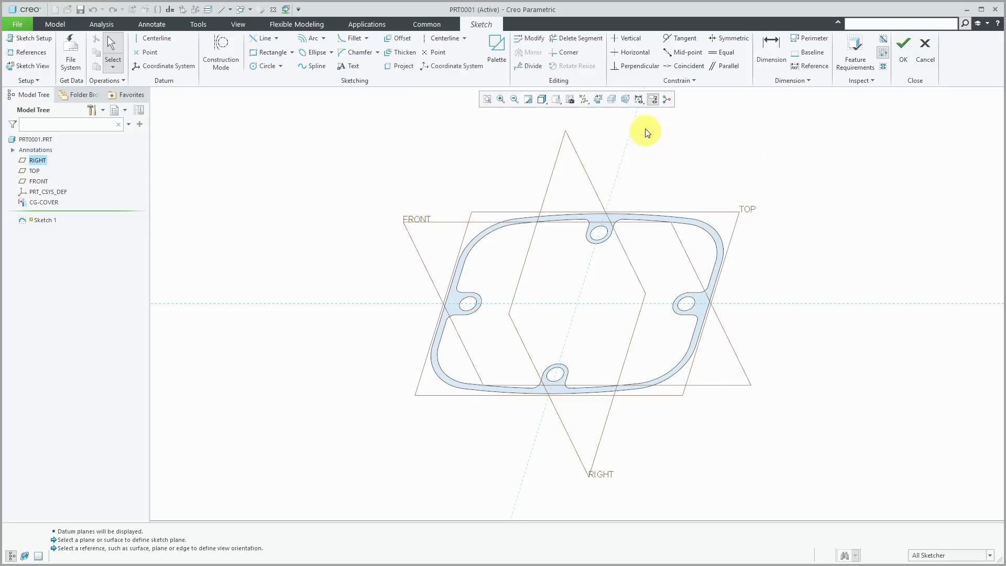
# - Orient Sketch 1 flat to the screen and hide the datum planes
pyautogui.click(597, 101)
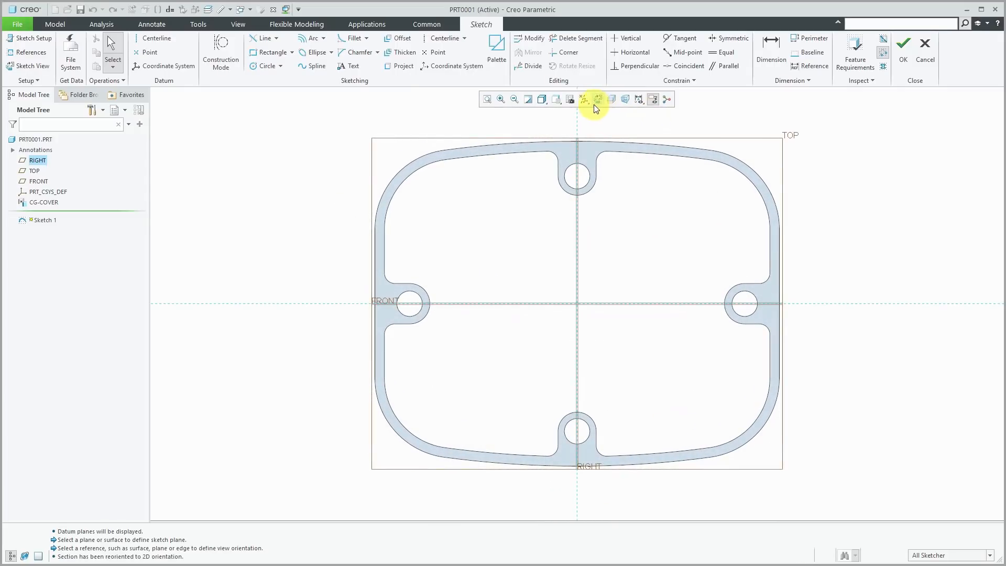
pyautogui.click(588, 103)
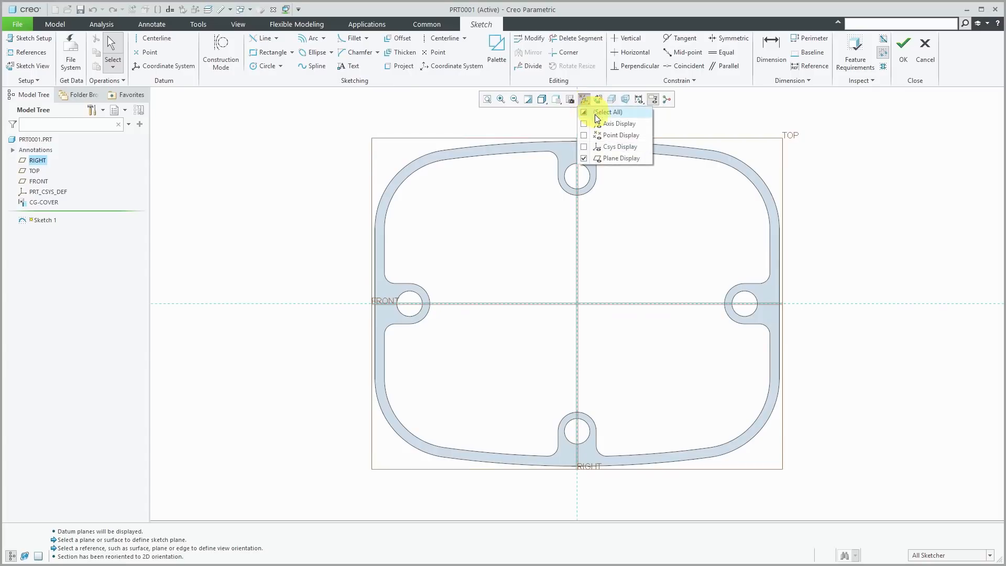
pyautogui.click(613, 157)
pyautogui.click(651, 199)
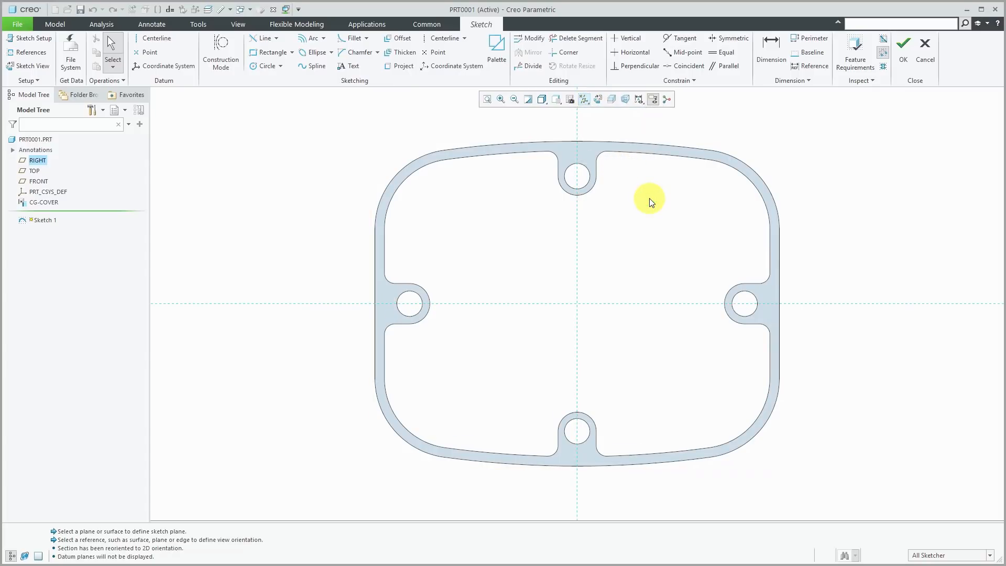
# - Project the top lug's bolt-hole edge into Sketch 1 as a circle and zoom to check it
pyautogui.click(398, 69)
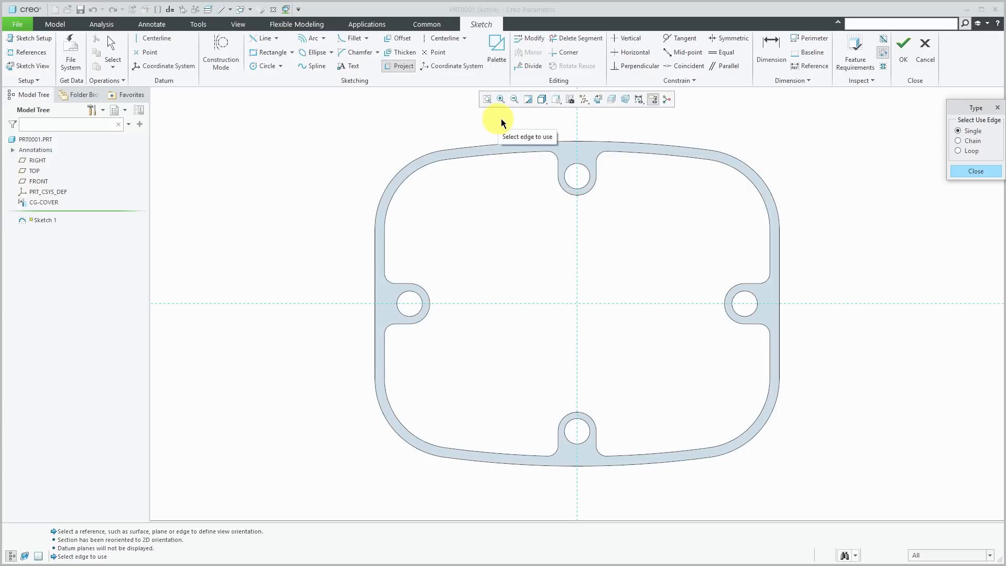
pyautogui.moveTo(965, 110); pyautogui.dragTo(869, 147)
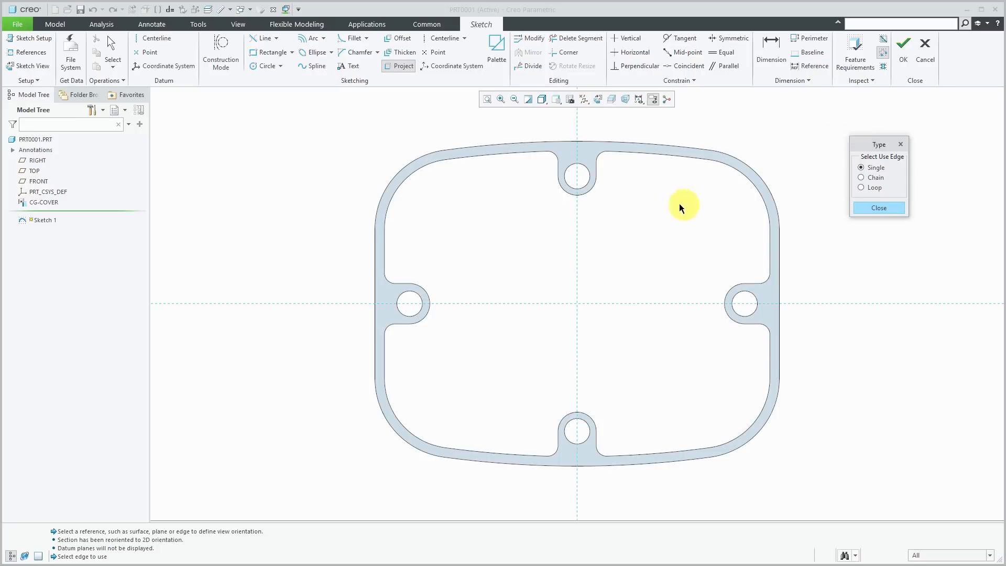
pyautogui.scroll(-3, 587, 163)
pyautogui.click(587, 176)
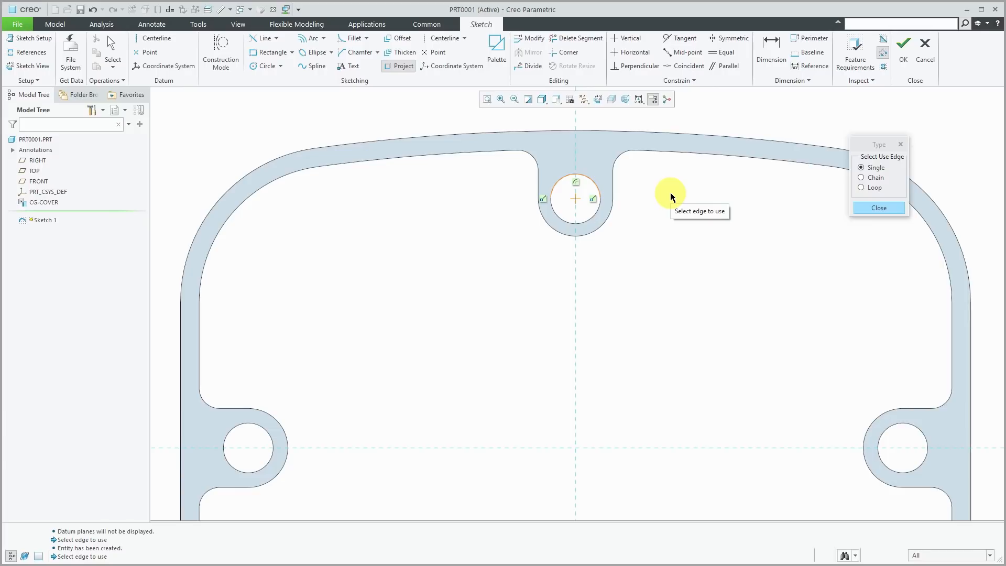
pyautogui.click(592, 215)
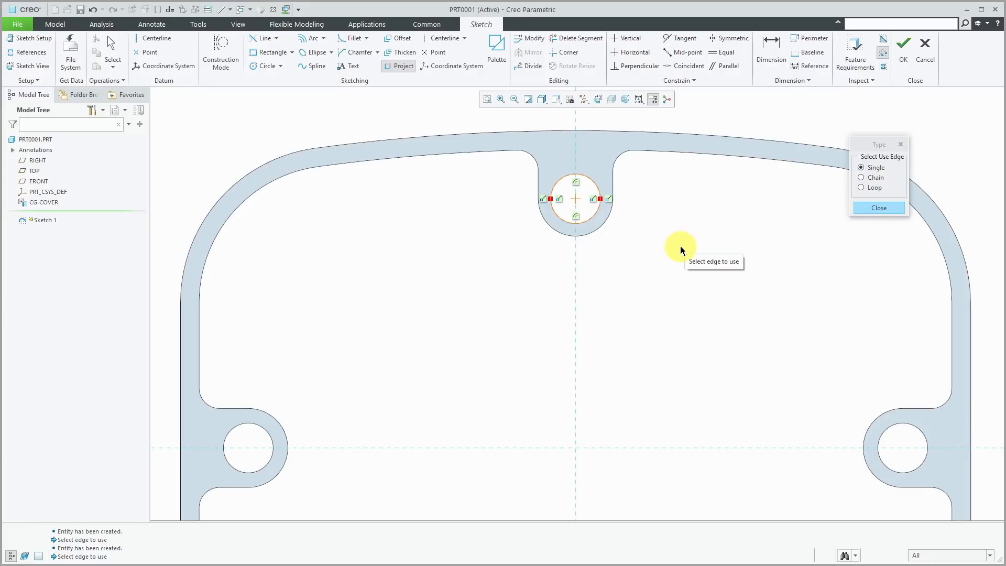
pyautogui.click(871, 207)
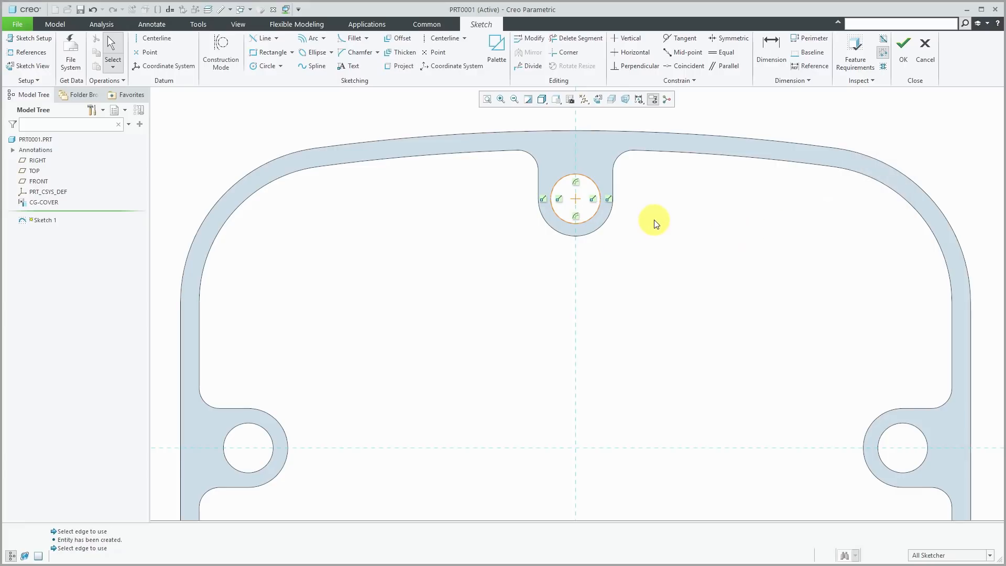
pyautogui.scroll(-2, 657, 223)
pyautogui.click(883, 67)
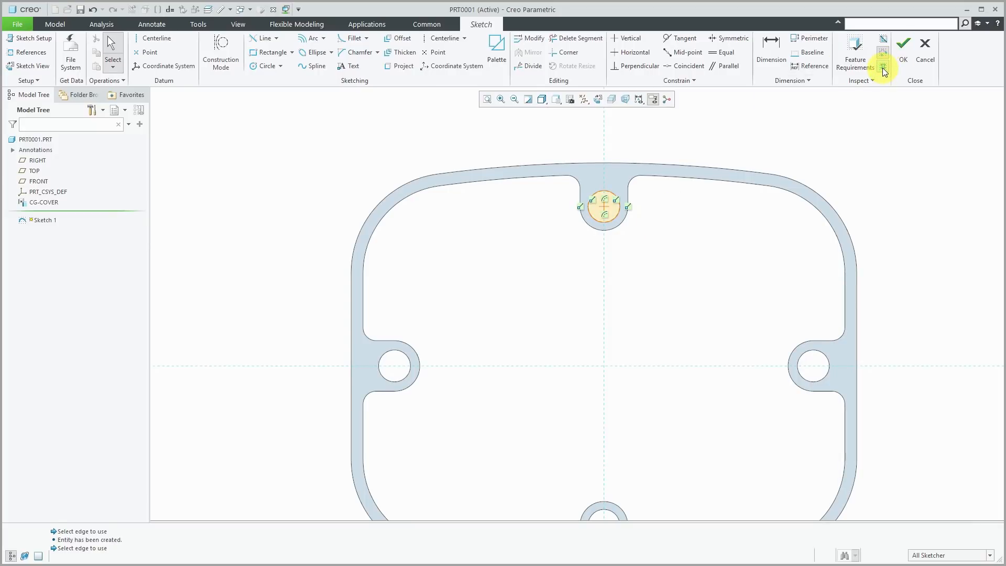
pyautogui.scroll(3, 601, 205)
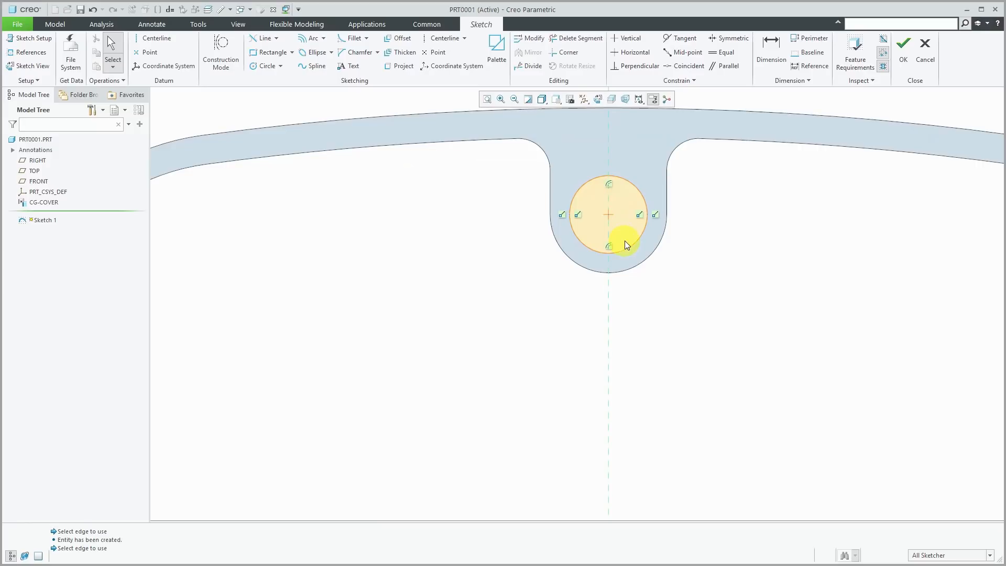
pyautogui.scroll(-3, 544, 228)
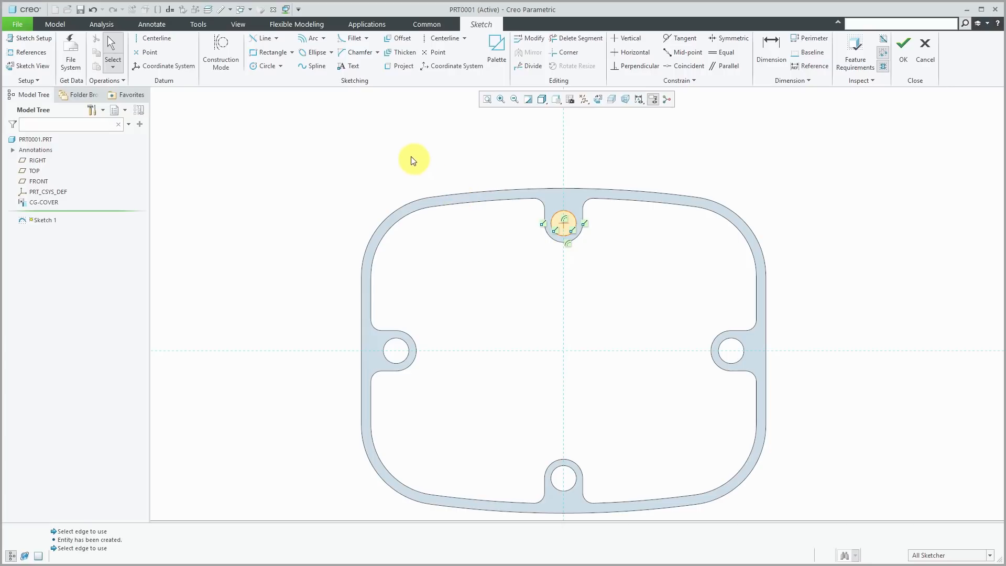
# - Try projecting a chain from the top outer edge to the upper-left arc, then abandon it
pyautogui.click(400, 67)
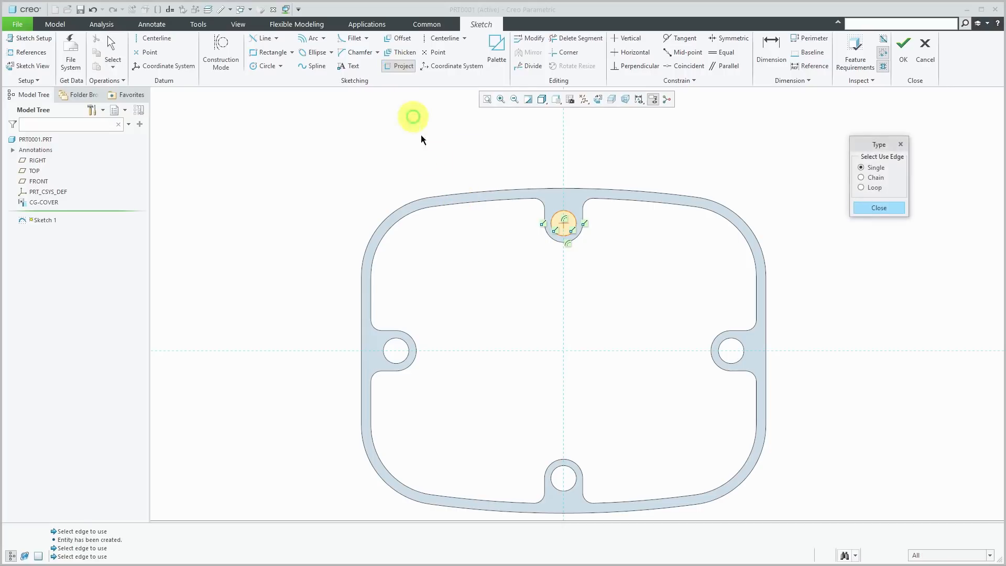
pyautogui.click(873, 179)
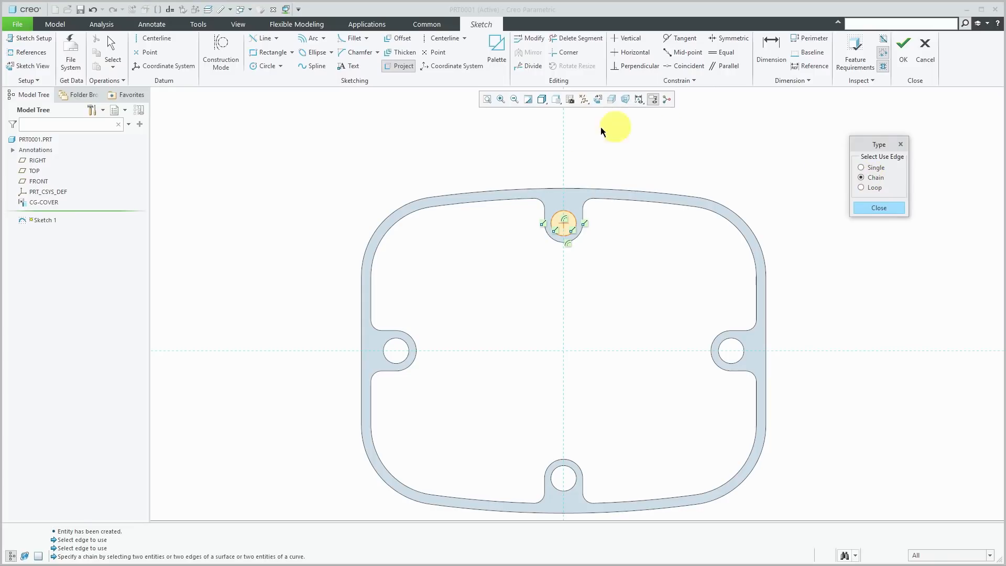
pyautogui.click(508, 193)
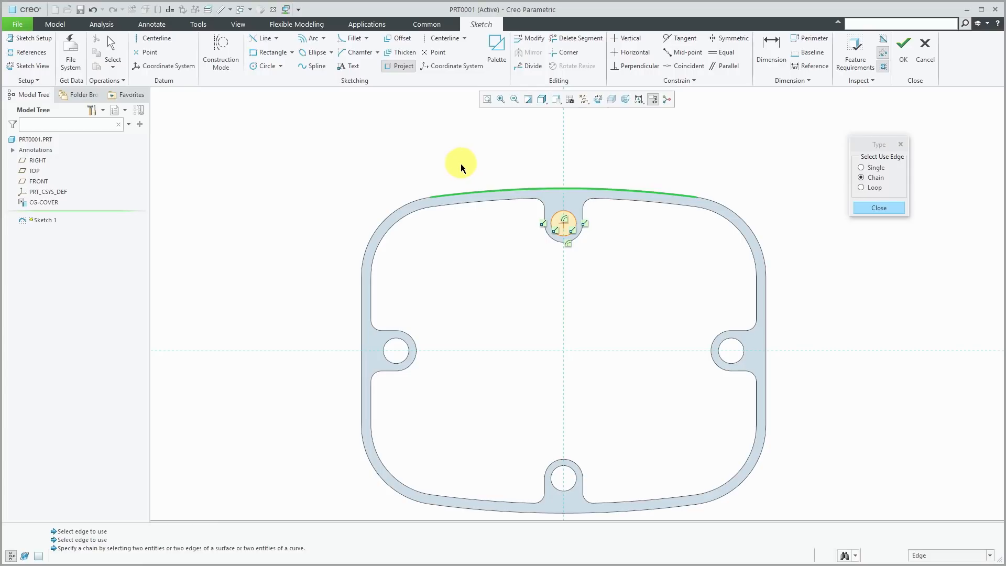
pyautogui.click(406, 206)
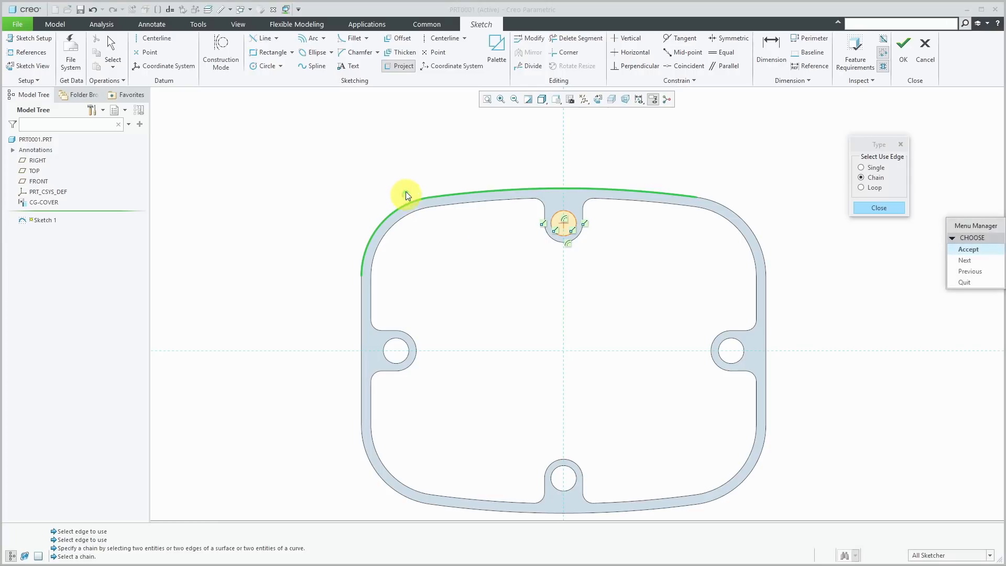
pyautogui.moveTo(987, 225); pyautogui.dragTo(859, 234)
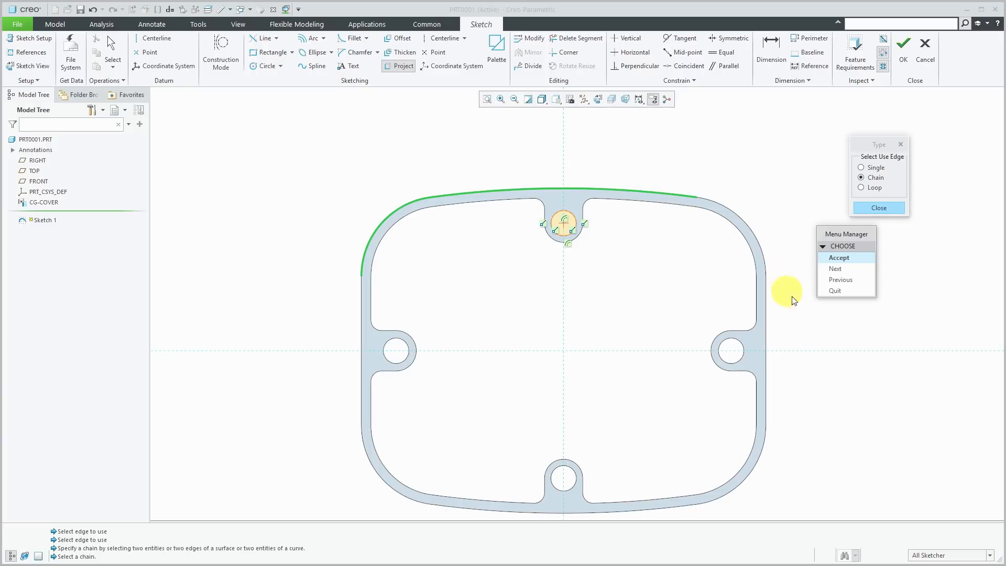
pyautogui.click(838, 269)
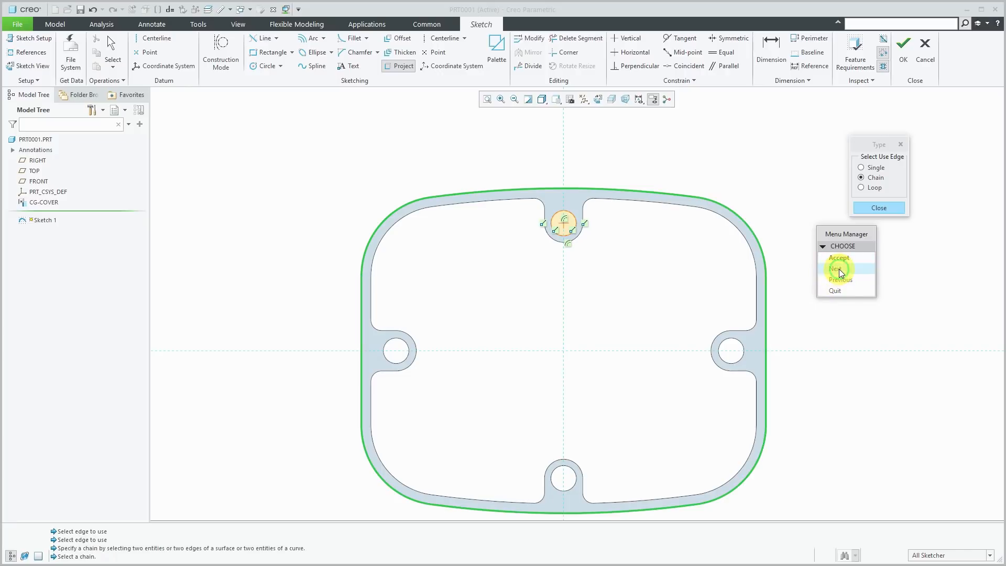
pyautogui.click(838, 269)
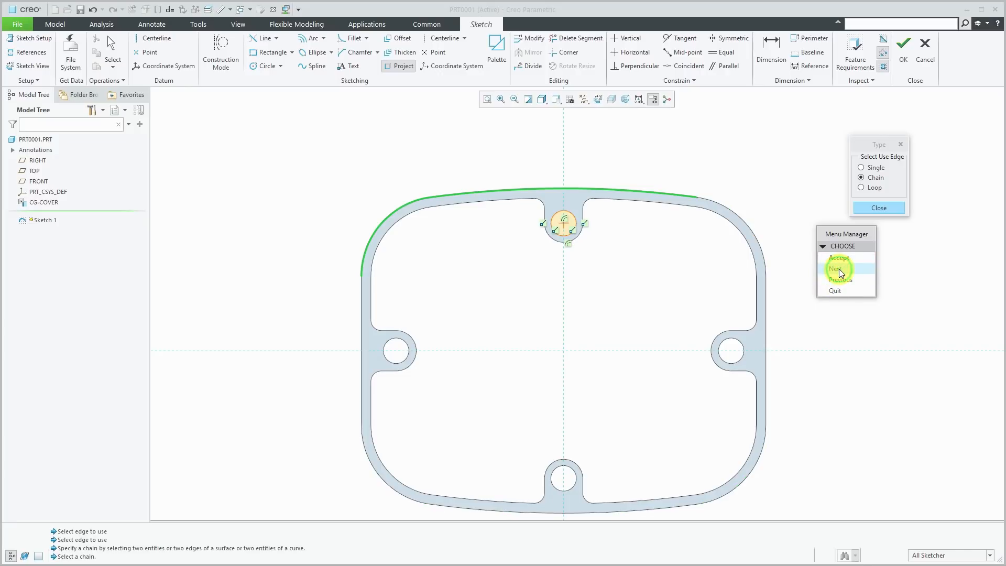
pyautogui.click(839, 269)
pyautogui.click(838, 269)
pyautogui.click(838, 268)
pyautogui.click(839, 269)
pyautogui.click(838, 291)
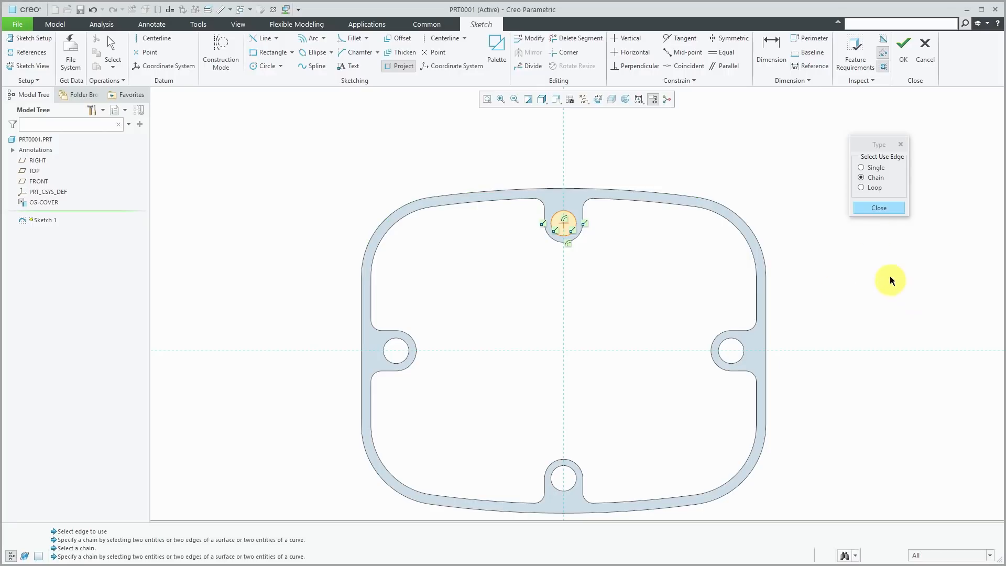
pyautogui.click(878, 206)
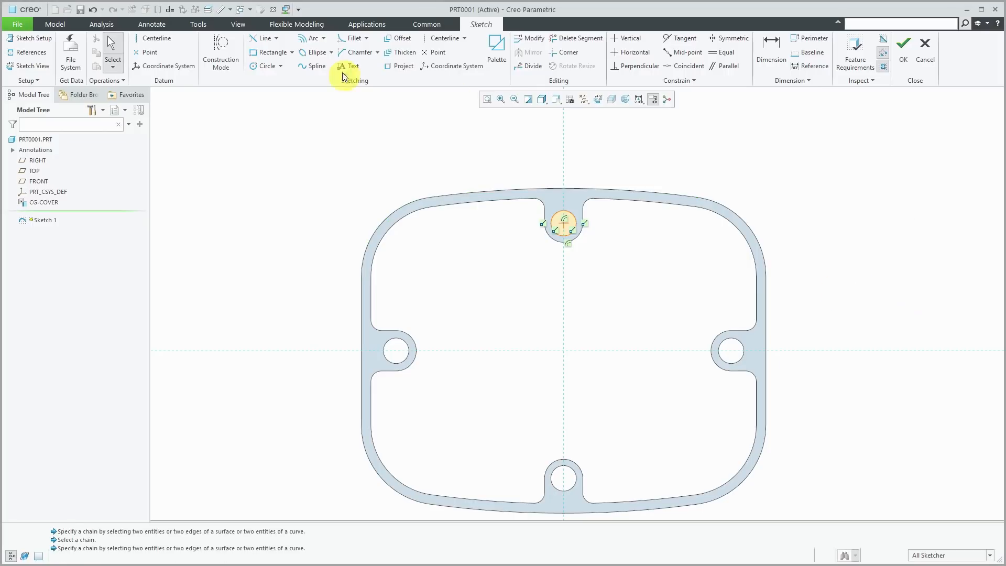
# - Project the outer chain over the top, from the upper-left to the upper-right corner arc
pyautogui.click(400, 65)
pyautogui.click(869, 179)
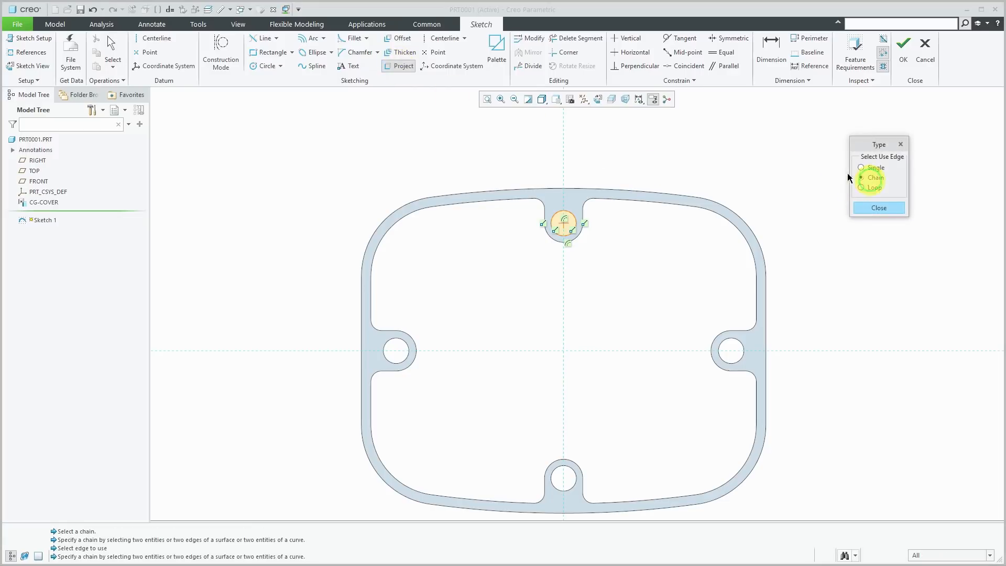
pyautogui.click(376, 223)
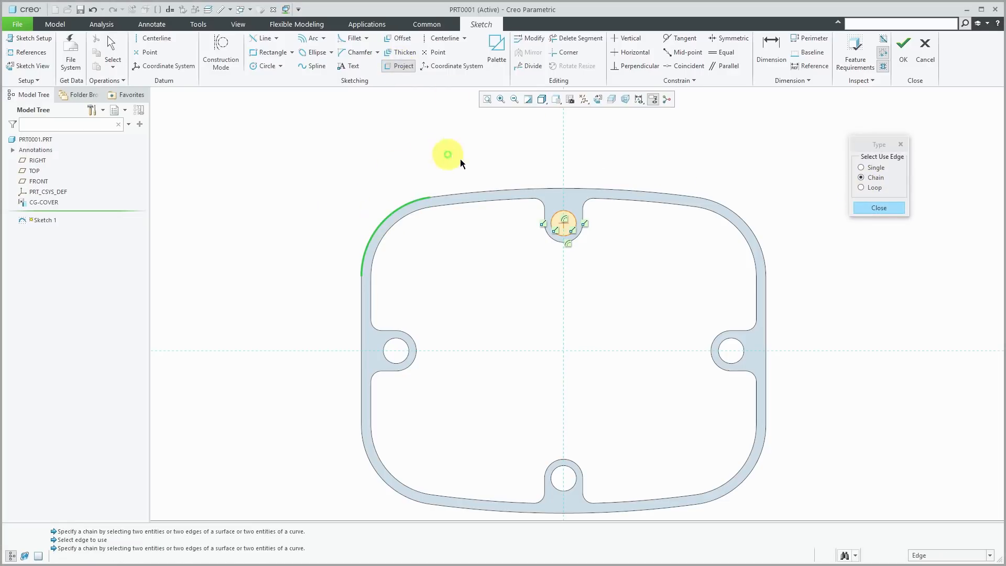
pyautogui.click(739, 214)
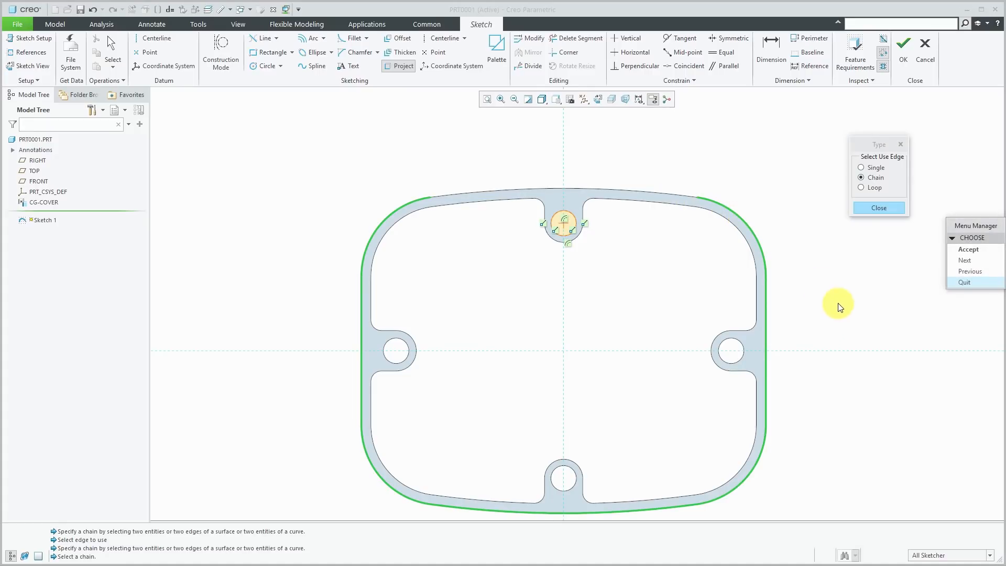
pyautogui.click(965, 261)
pyautogui.click(967, 261)
pyautogui.click(967, 261)
pyautogui.click(966, 261)
pyautogui.click(966, 261)
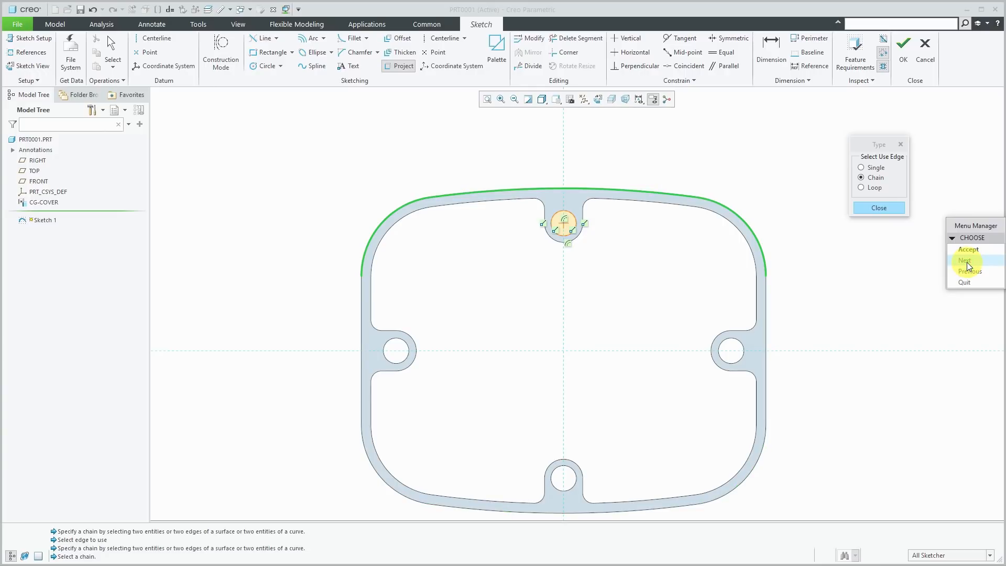
pyautogui.click(967, 249)
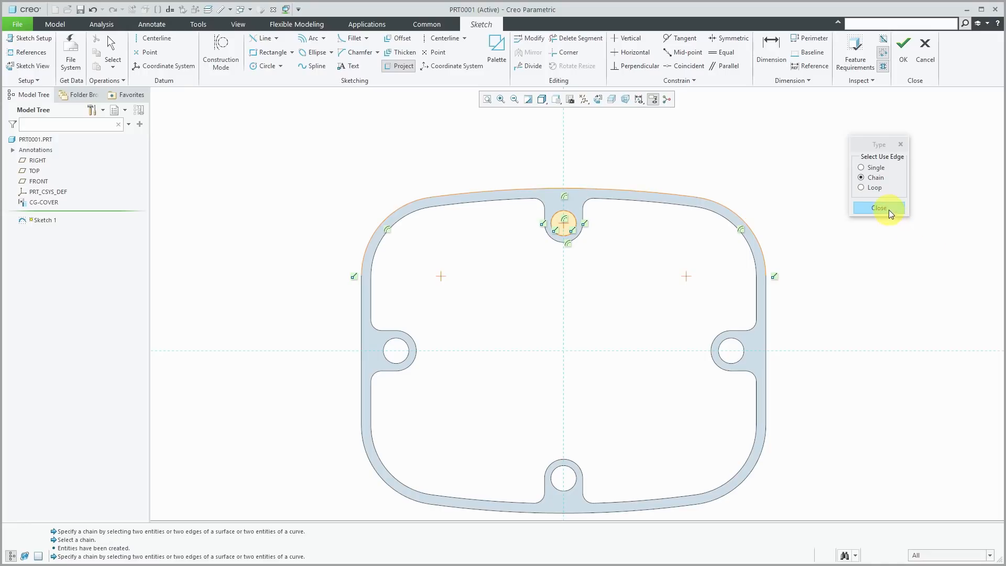
pyautogui.click(890, 210)
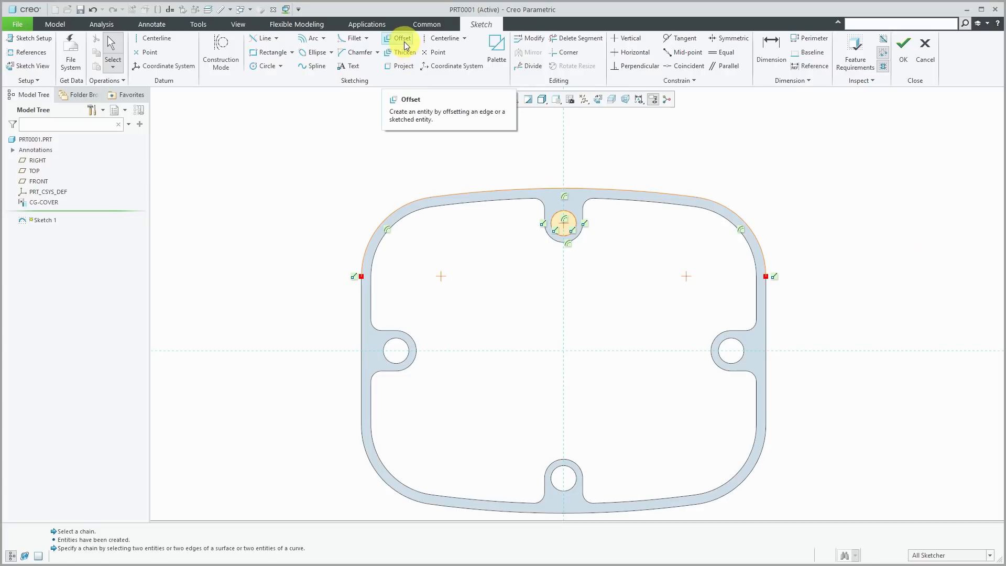
# - Project the rim's full inner edge loop around the four hole bosses as one closed contour
pyautogui.click(412, 67)
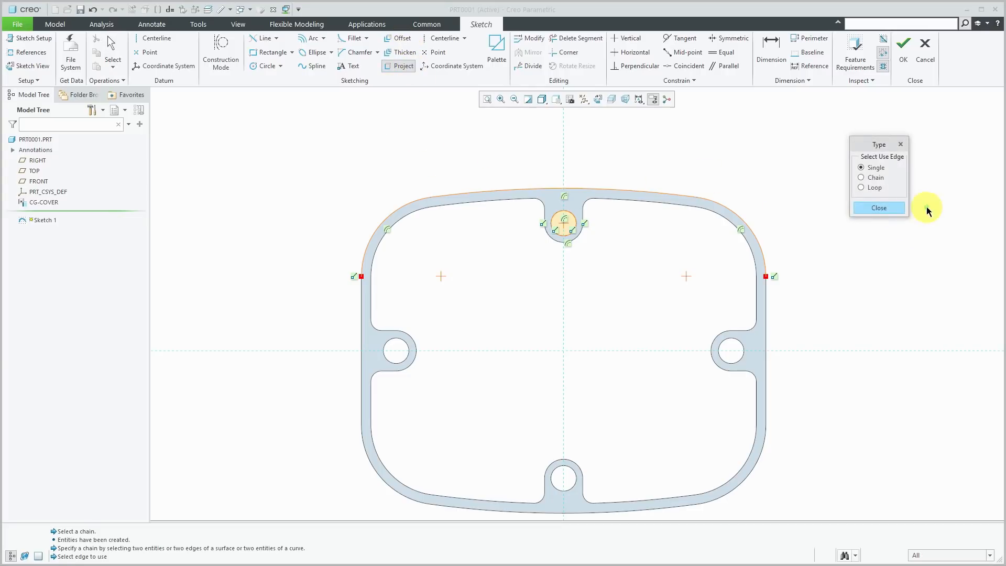
pyautogui.click(873, 188)
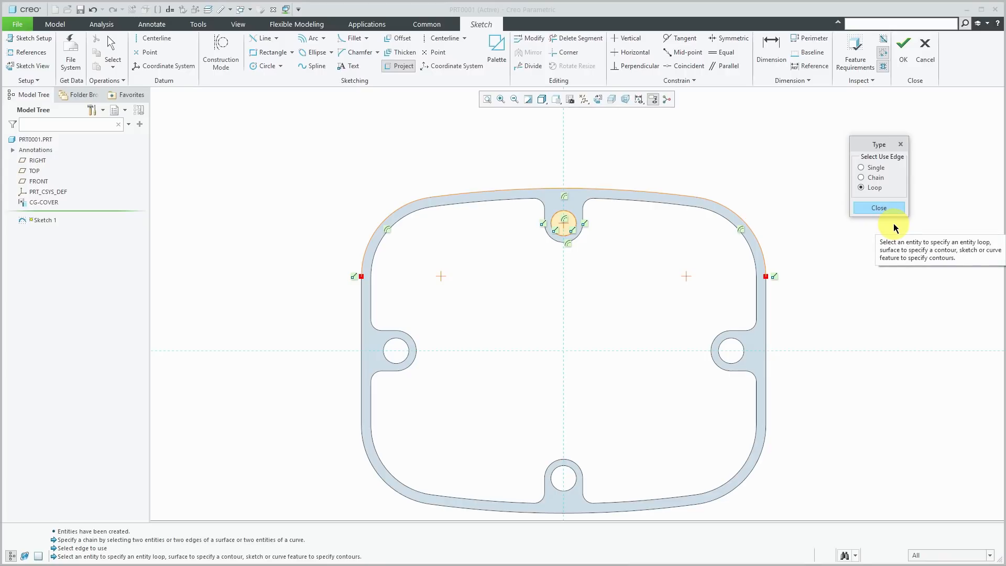
pyautogui.click(578, 201)
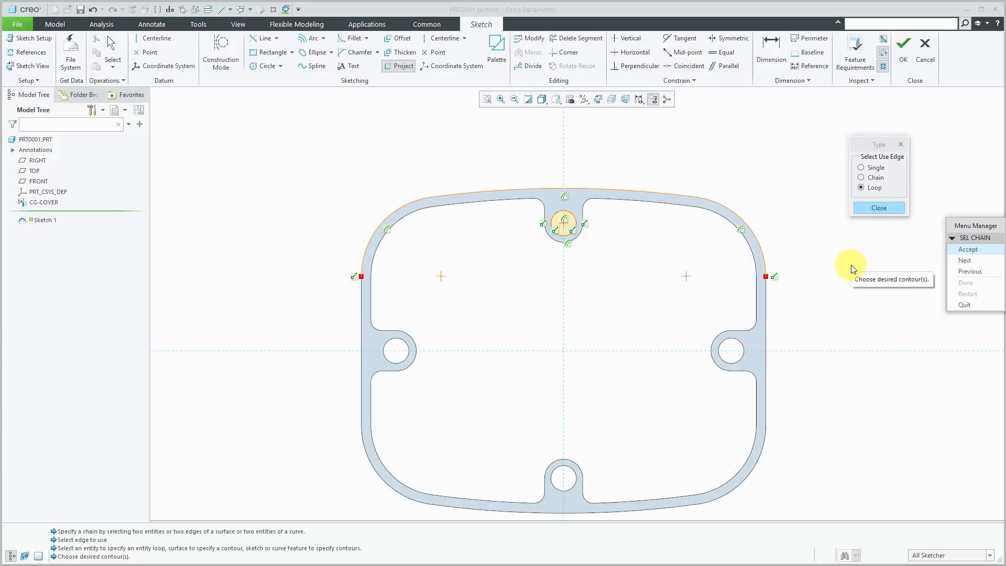
pyautogui.click(963, 260)
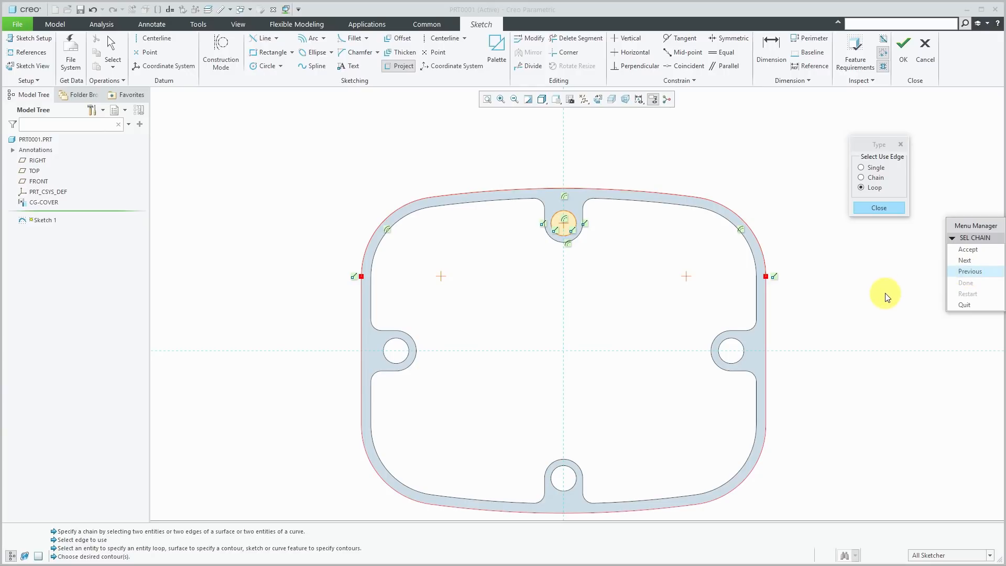
pyautogui.click(968, 260)
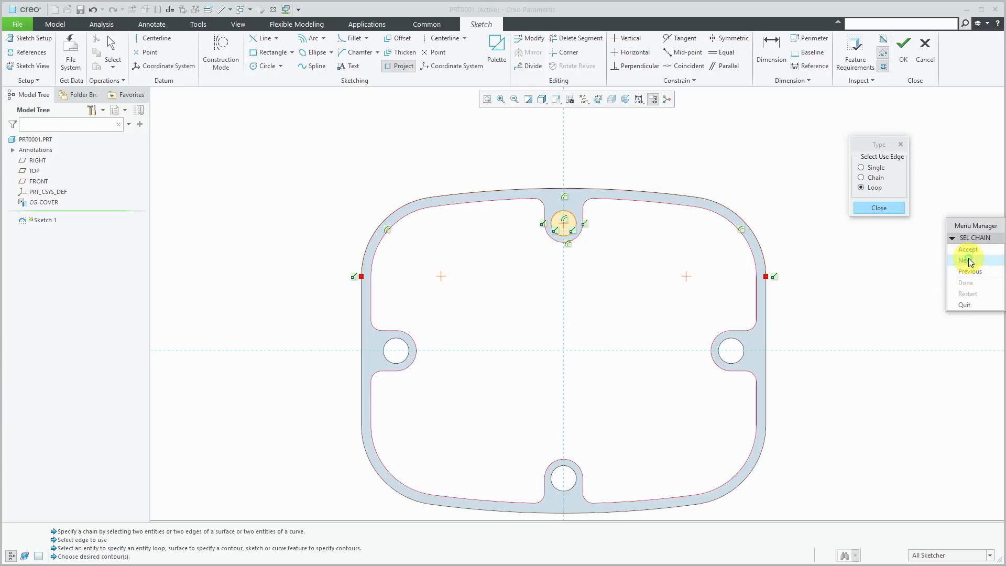
pyautogui.click(968, 259)
pyautogui.click(965, 260)
pyautogui.click(965, 260)
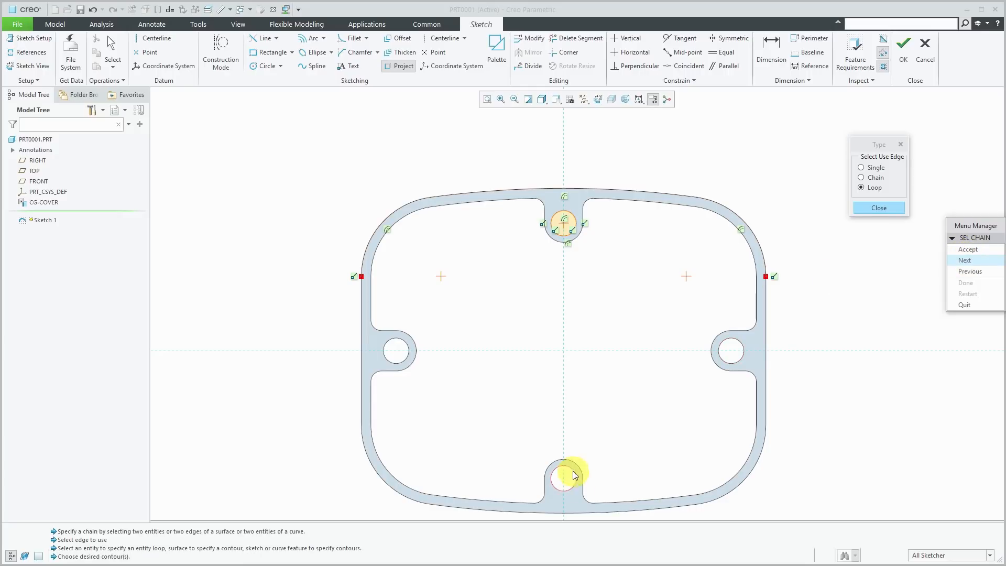
pyautogui.click(964, 260)
pyautogui.click(966, 262)
pyautogui.click(978, 261)
pyautogui.click(970, 262)
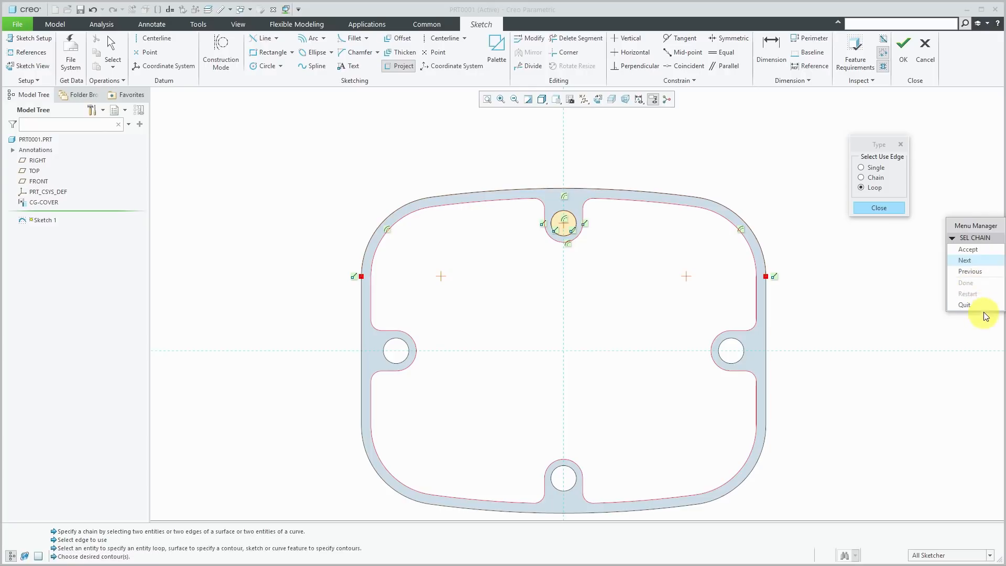
pyautogui.click(972, 250)
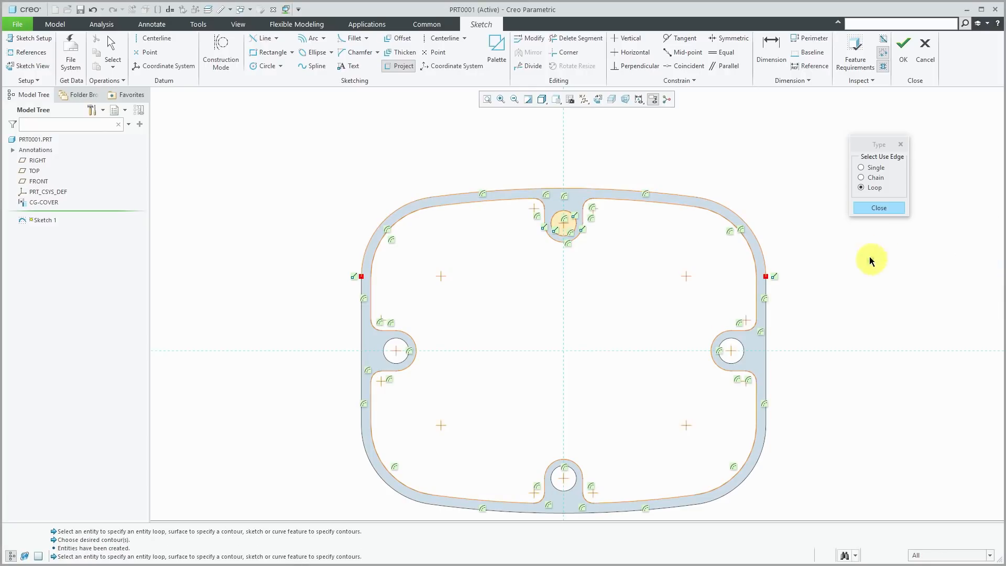
pyautogui.click(879, 208)
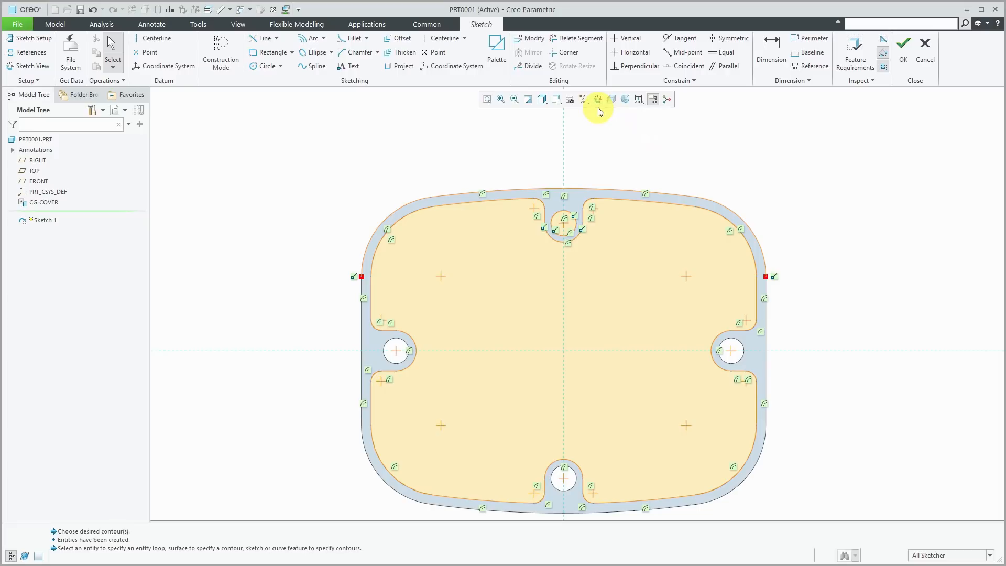
# - Hide the constraint symbols in the sketch display
pyautogui.click(640, 100)
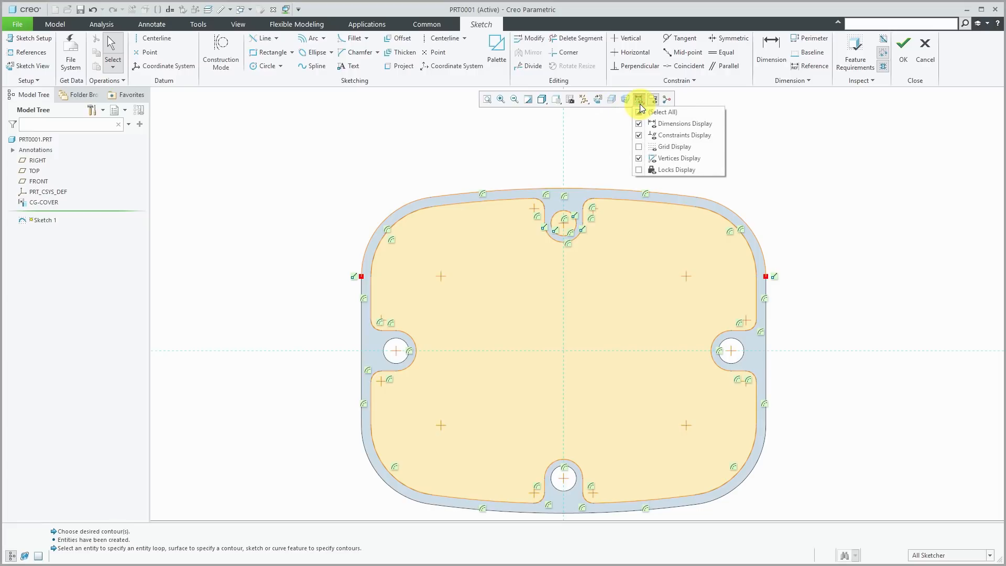
pyautogui.click(674, 139)
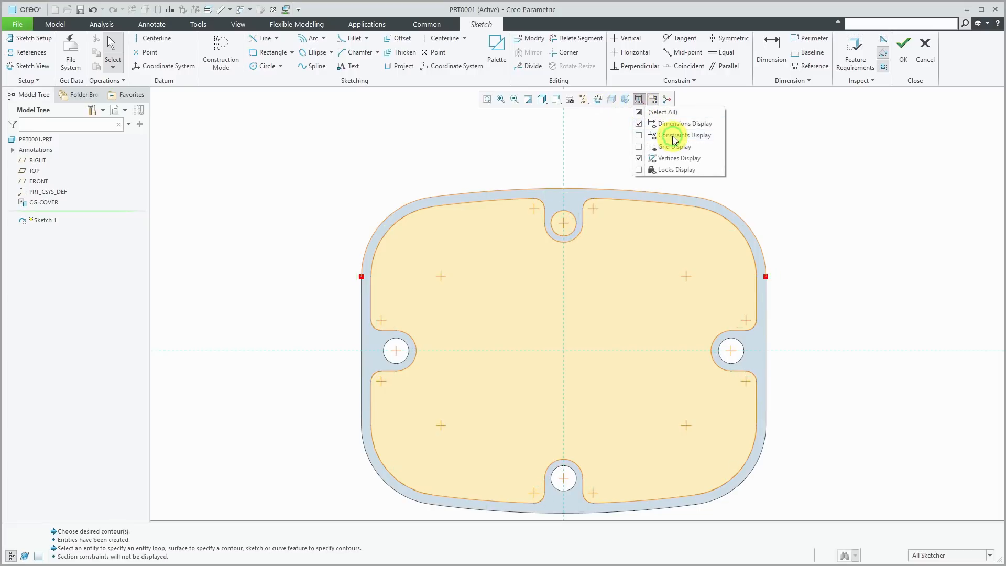
pyautogui.click(797, 187)
# - Box-select the whole sketch, then clear the selection
pyautogui.scroll(-1, 726, 183)
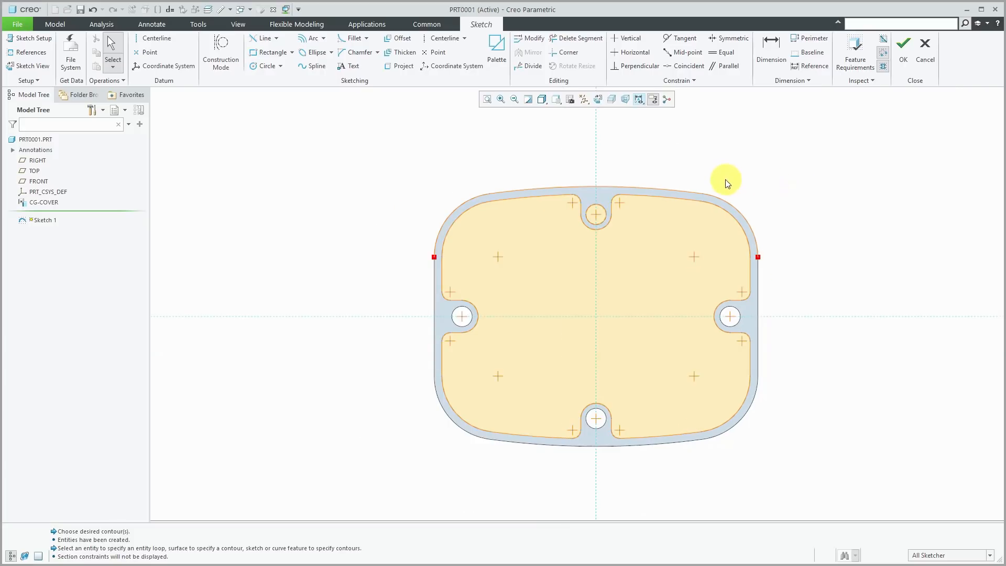
pyautogui.moveTo(356, 156)
pyautogui.mouseDown()
pyautogui.moveTo(589, 415)
pyautogui.moveTo(848, 510)
pyautogui.mouseUp()
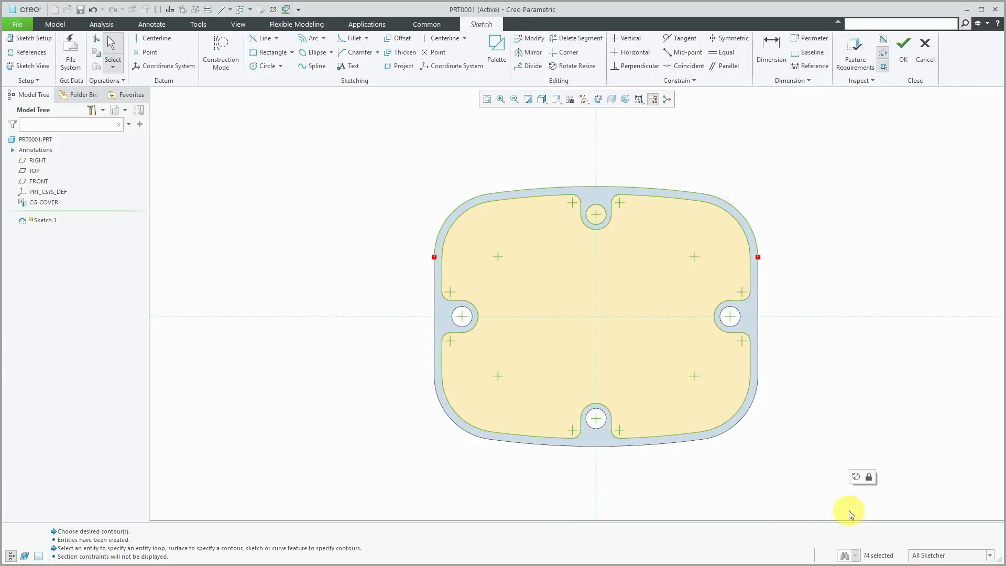
pyautogui.click(849, 510)
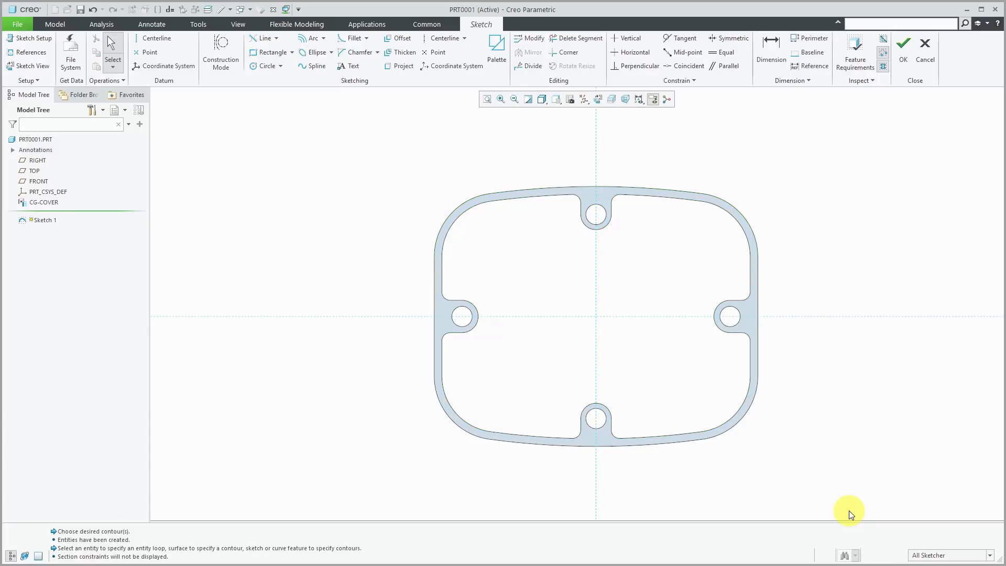
pyautogui.scroll(1, 797, 340)
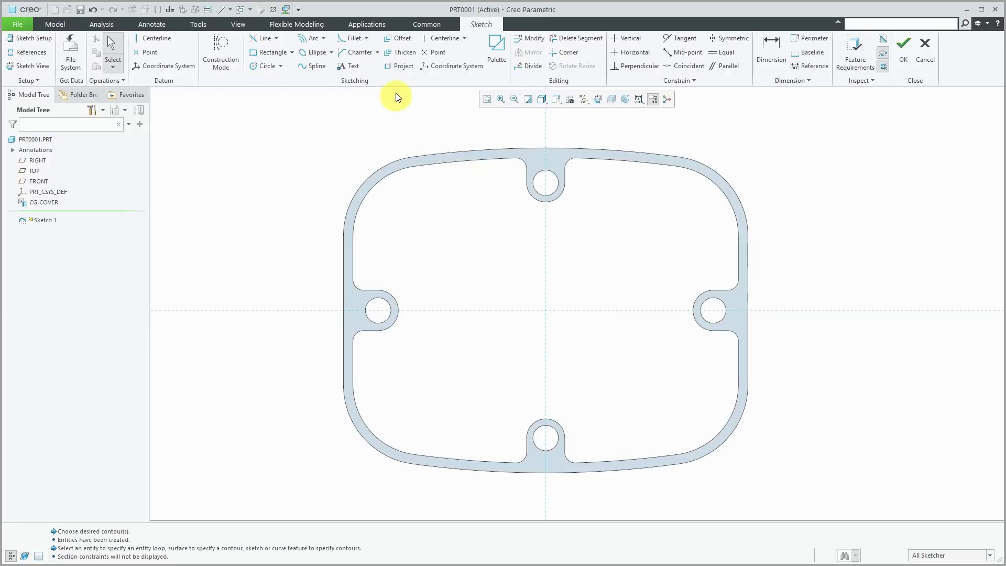
# - Offset the top bolt-hole arc by 0.025 outward and -0.025 inward
pyautogui.click(401, 41)
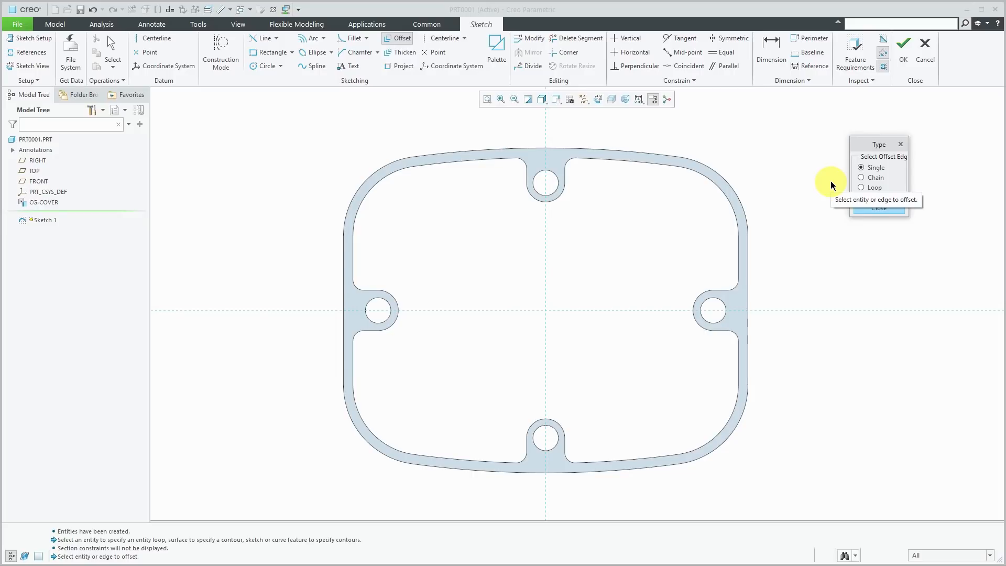
pyautogui.click(558, 174)
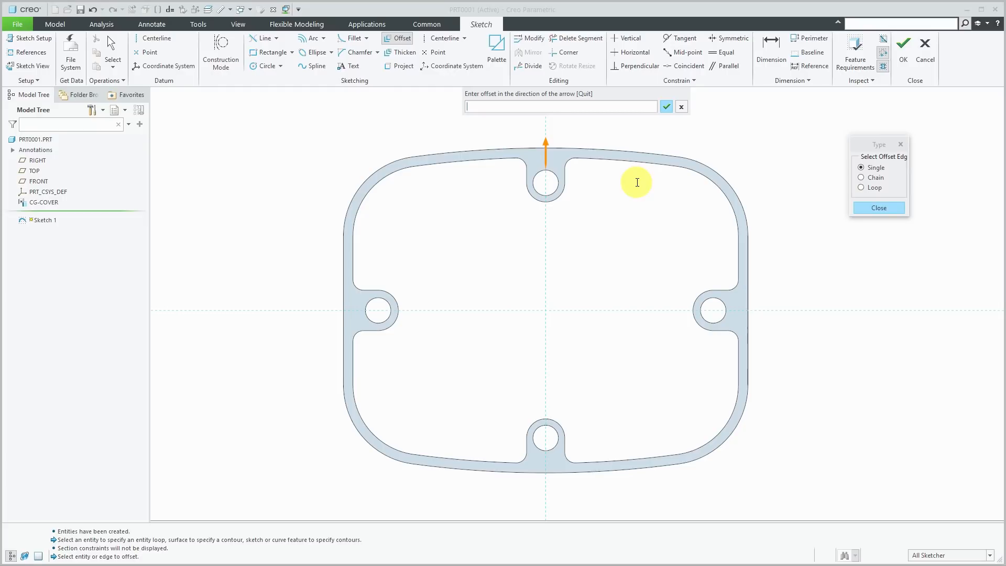
pyautogui.write('.025')
pyautogui.press('Return')
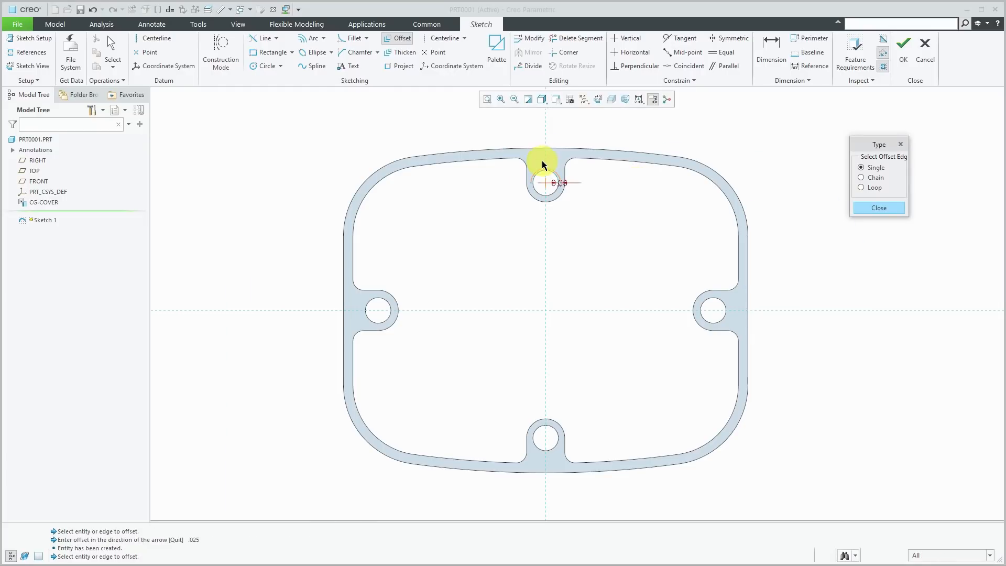
pyautogui.scroll(4, 542, 161)
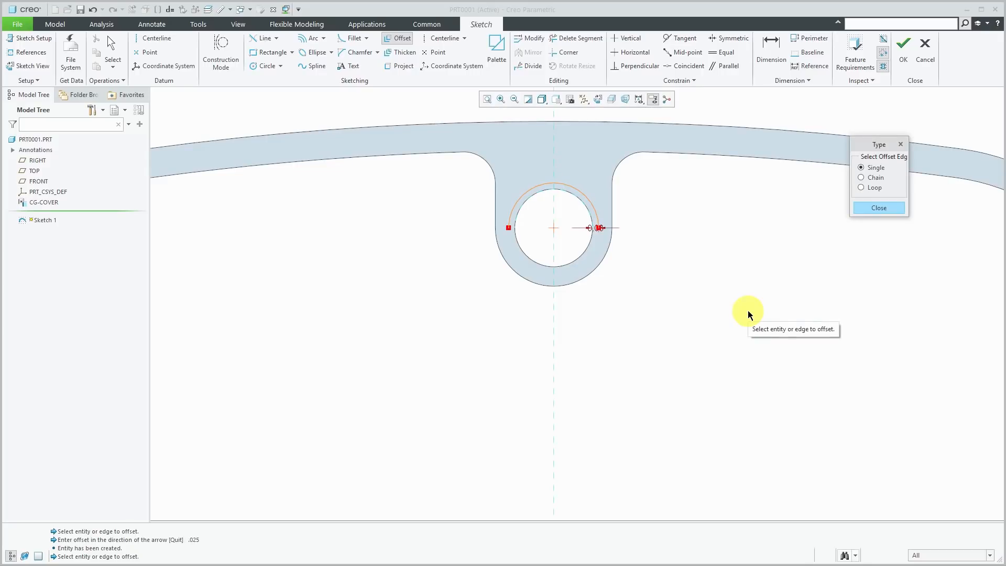
pyautogui.click(584, 211)
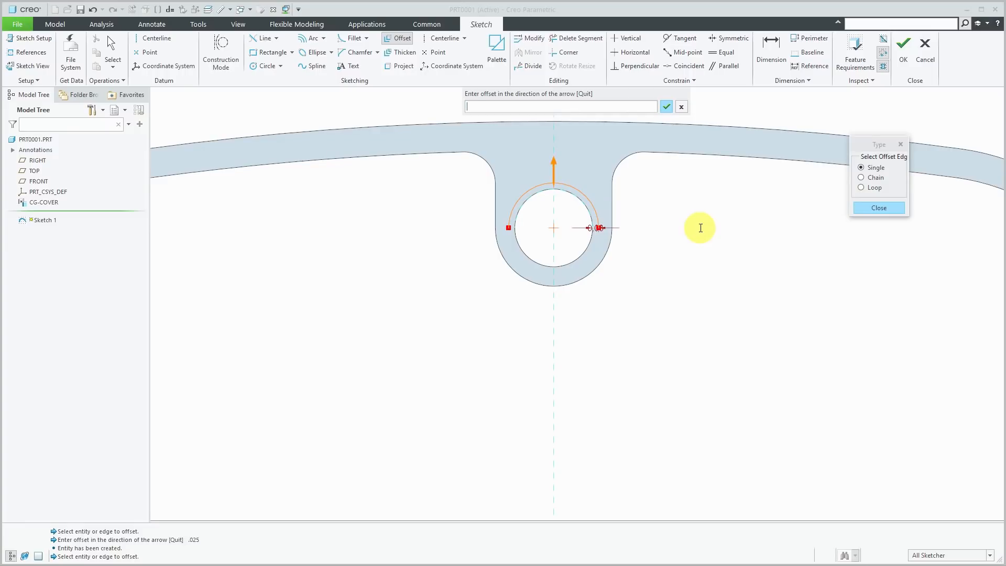
pyautogui.write('-.025')
pyautogui.press('Return')
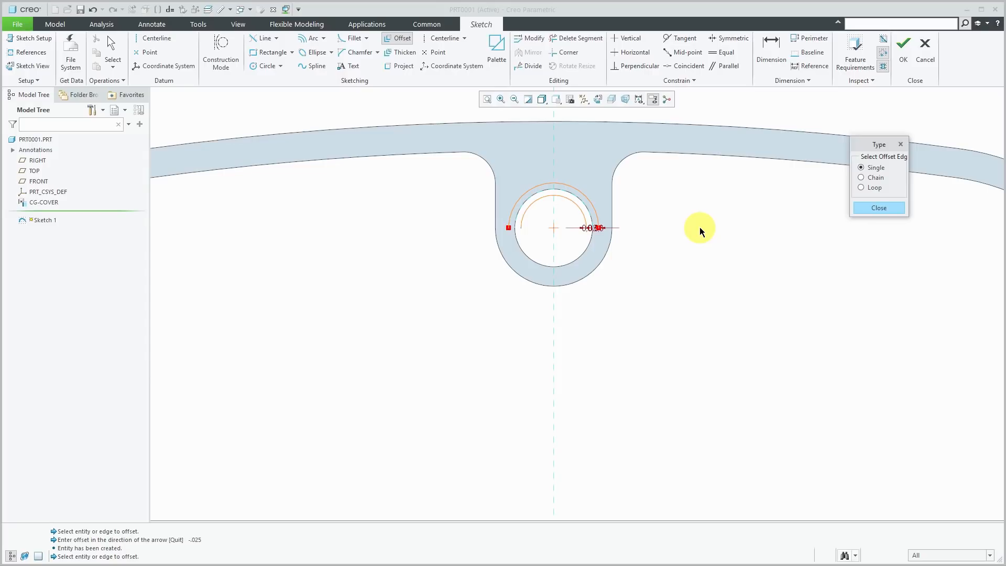
pyautogui.click(876, 209)
# - Offset the gasket's whole outer edge chain as a loop by 0.25
pyautogui.click(876, 178)
pyautogui.scroll(-4, 675, 254)
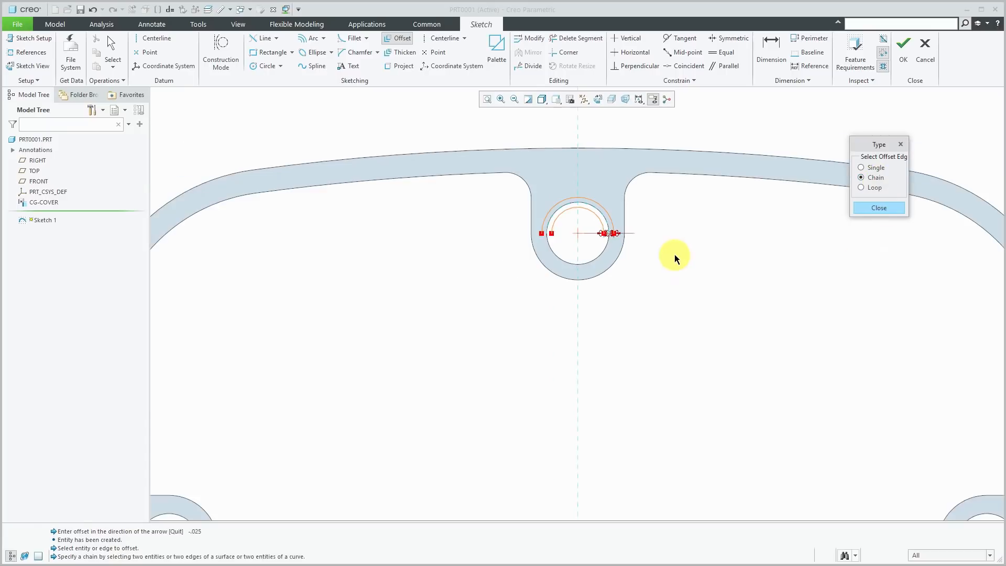
pyautogui.click(551, 170)
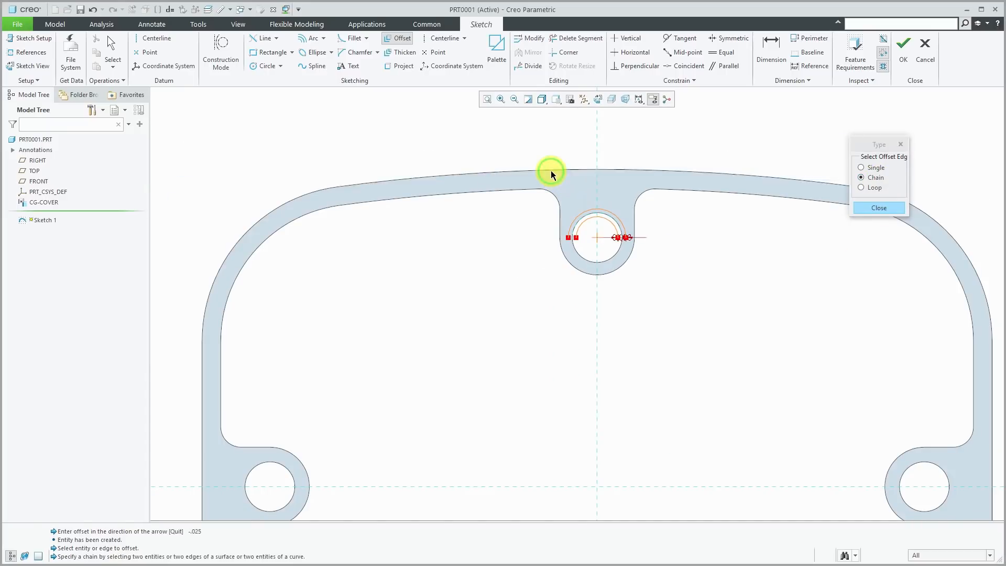
pyautogui.click(313, 189)
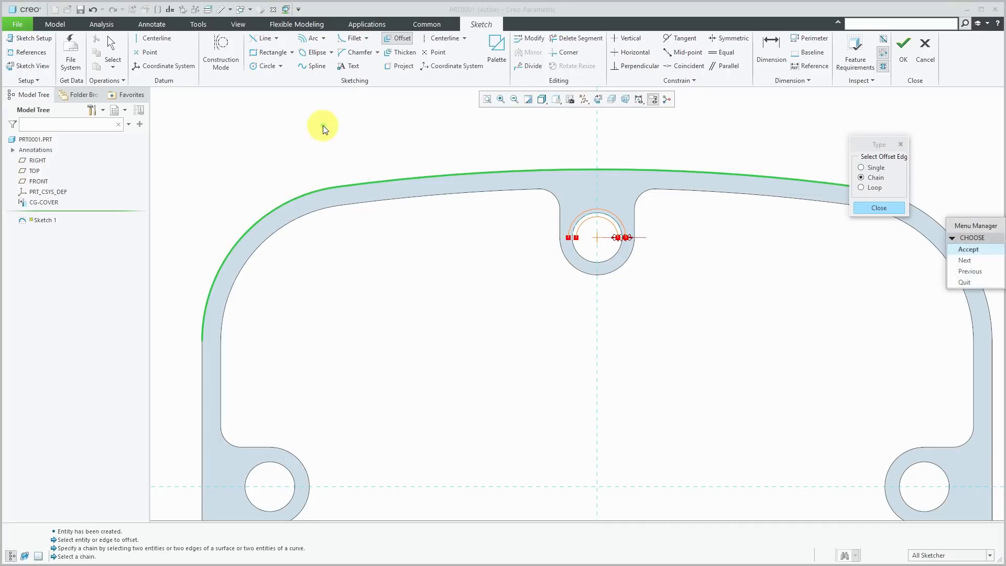
pyautogui.click(975, 263)
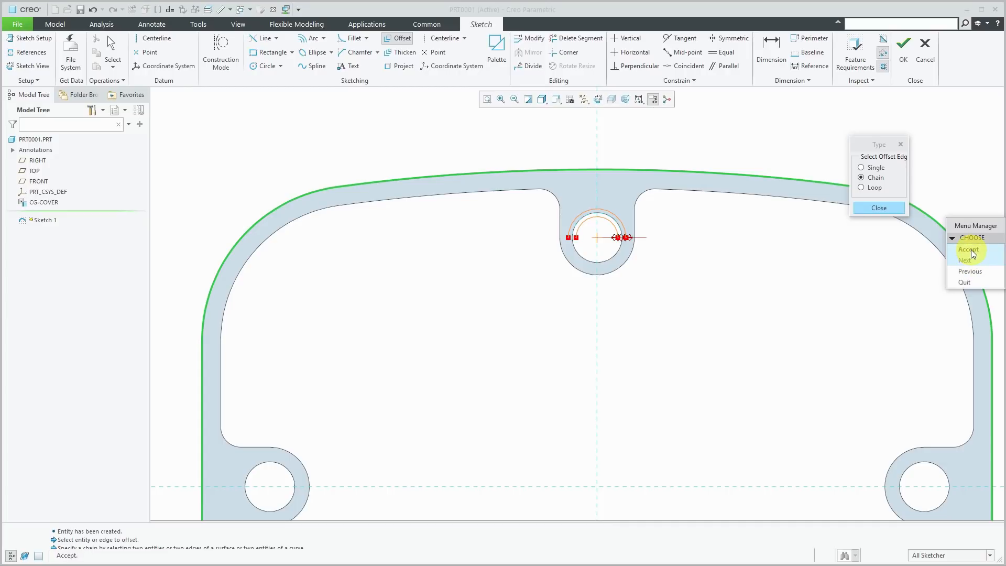
pyautogui.click(970, 250)
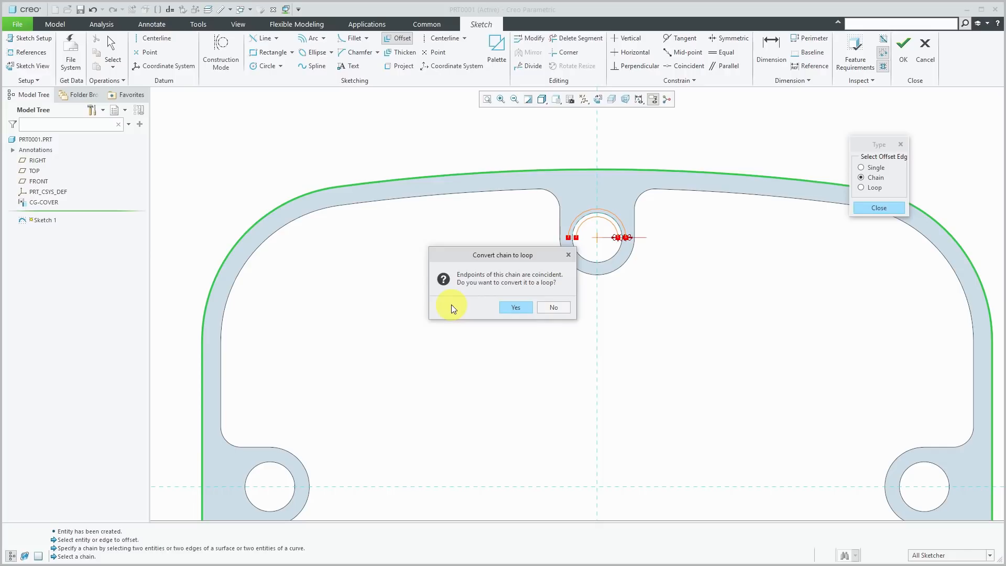
pyautogui.click(524, 307)
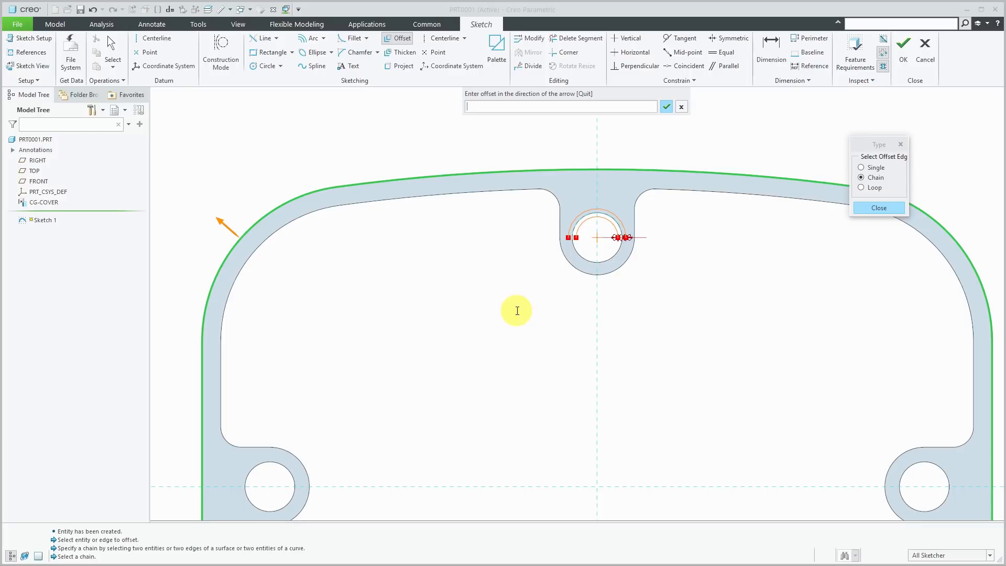
pyautogui.write('.25')
pyautogui.press('Return')
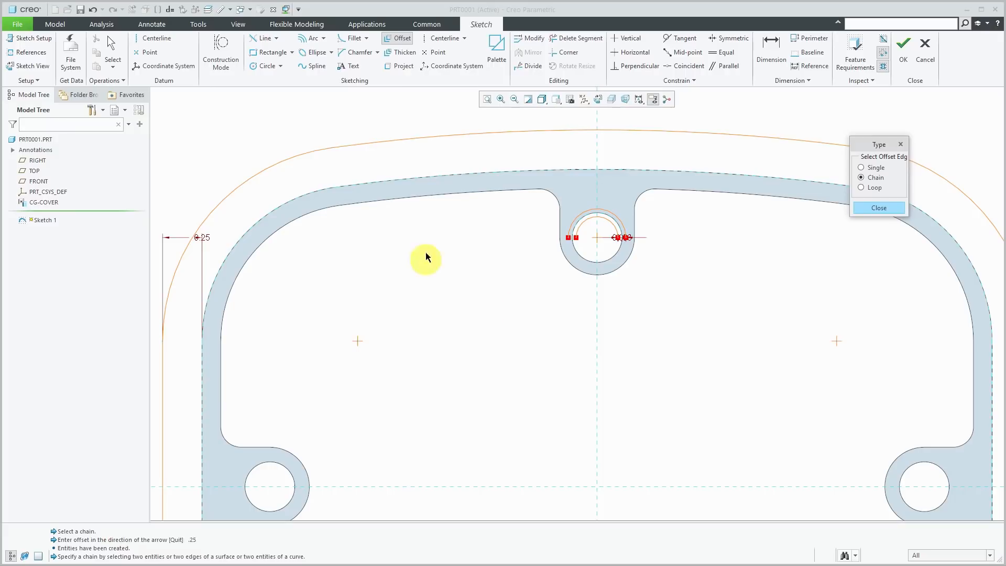
pyautogui.scroll(-4, 420, 172)
pyautogui.middleClick(411, 139)
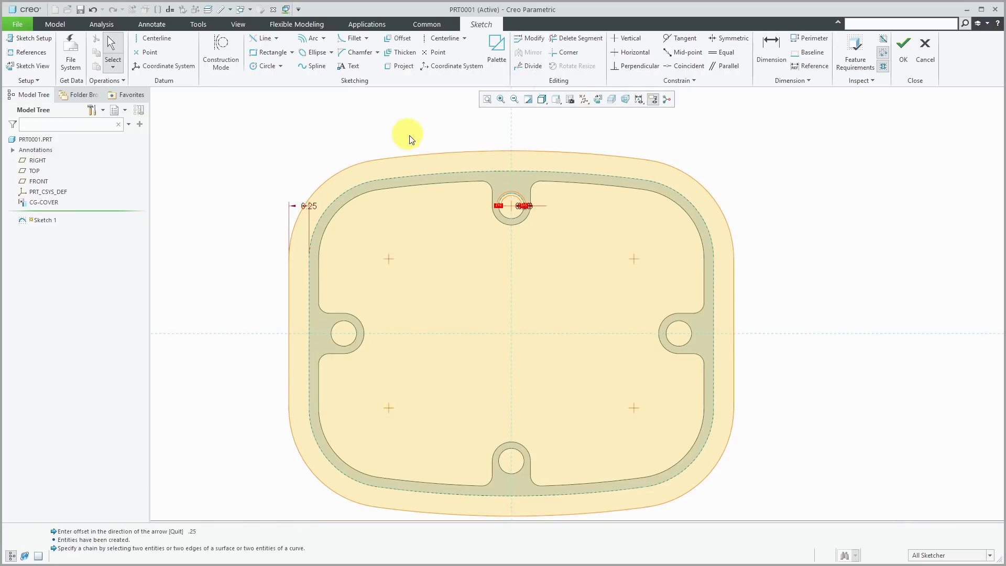
# - Turn off closed-loop shading and change the outer offset dimension to 0.50
pyautogui.click(883, 67)
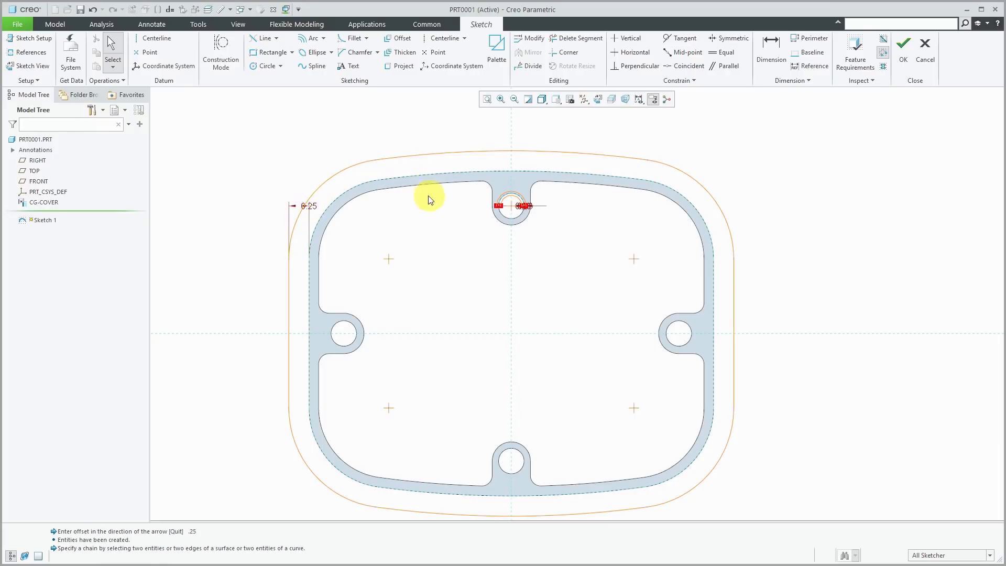
pyautogui.doubleClick(309, 207)
pyautogui.write('.5')
pyautogui.press('Return')
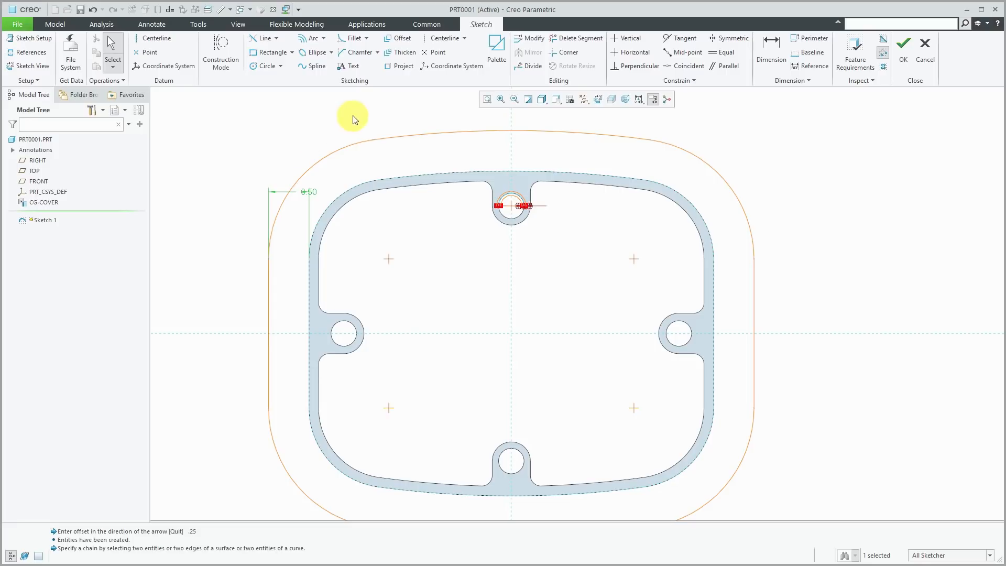
# - Offset the gasket's inner loop inward by -0.25 as a closed sketch loop
pyautogui.click(400, 40)
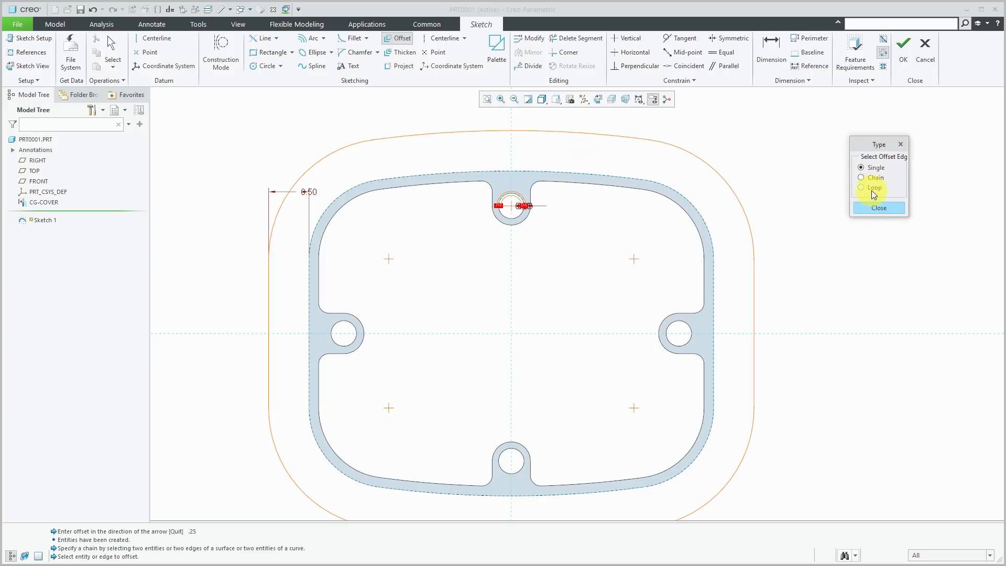
pyautogui.click(872, 188)
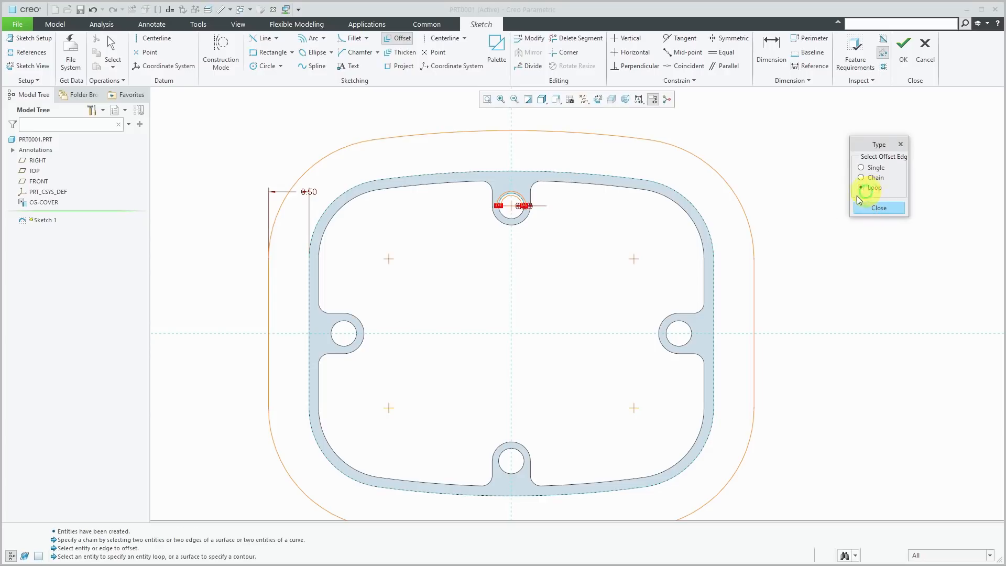
pyautogui.click(655, 192)
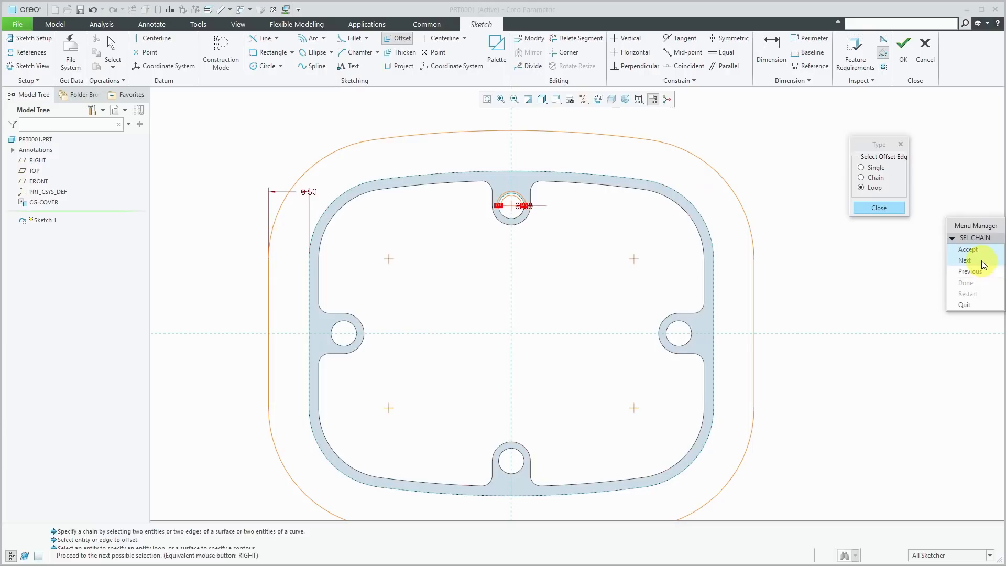
pyautogui.click(983, 265)
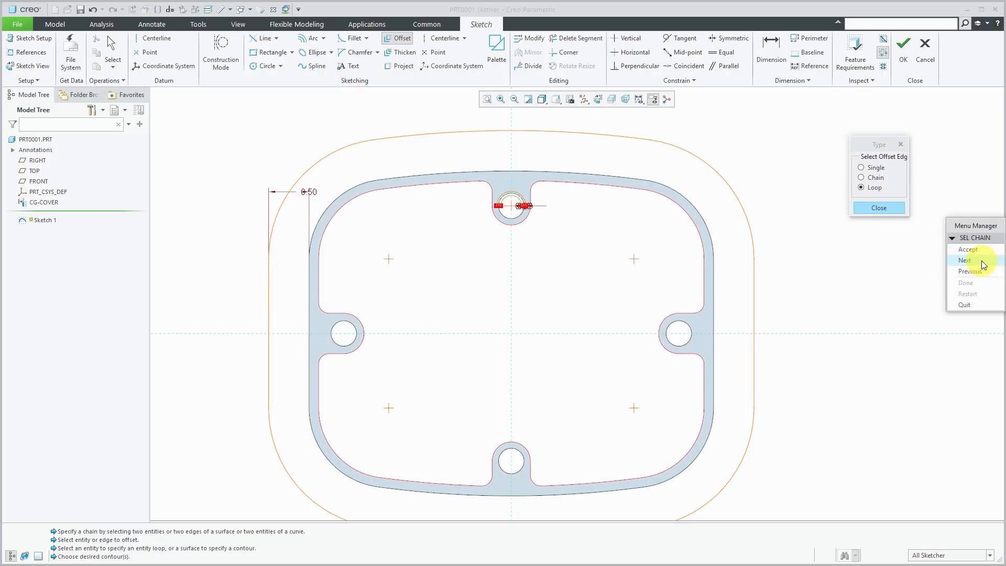
pyautogui.click(970, 254)
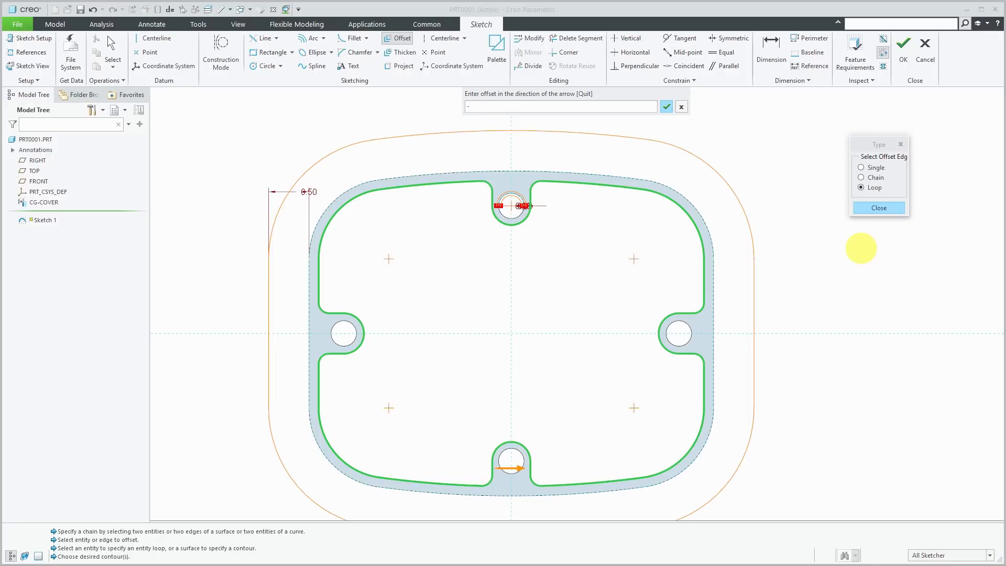
pyautogui.write('-.25')
pyautogui.press('Return')
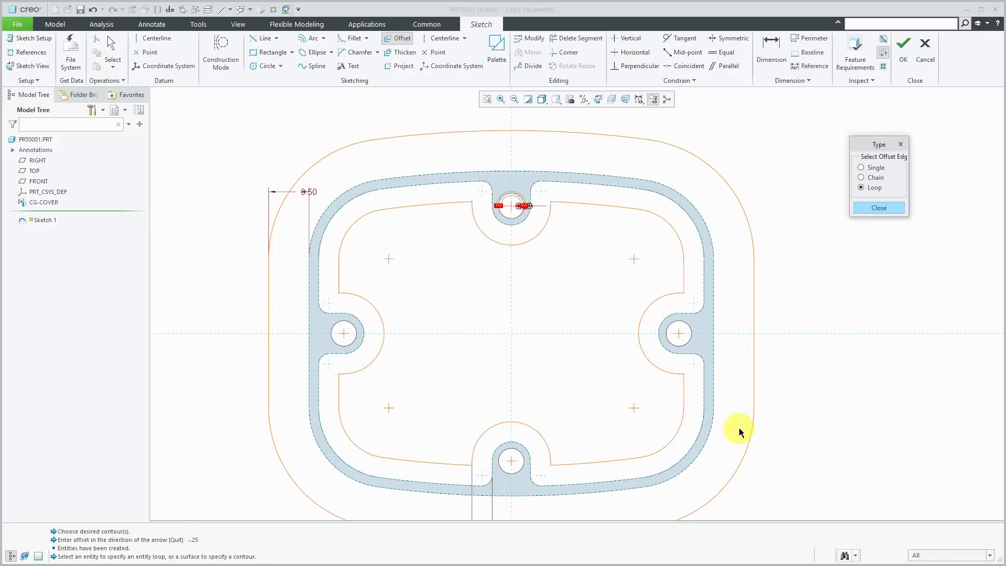
# - Close the offset type window, then box-select all sketch entities and delete them
pyautogui.click(878, 208)
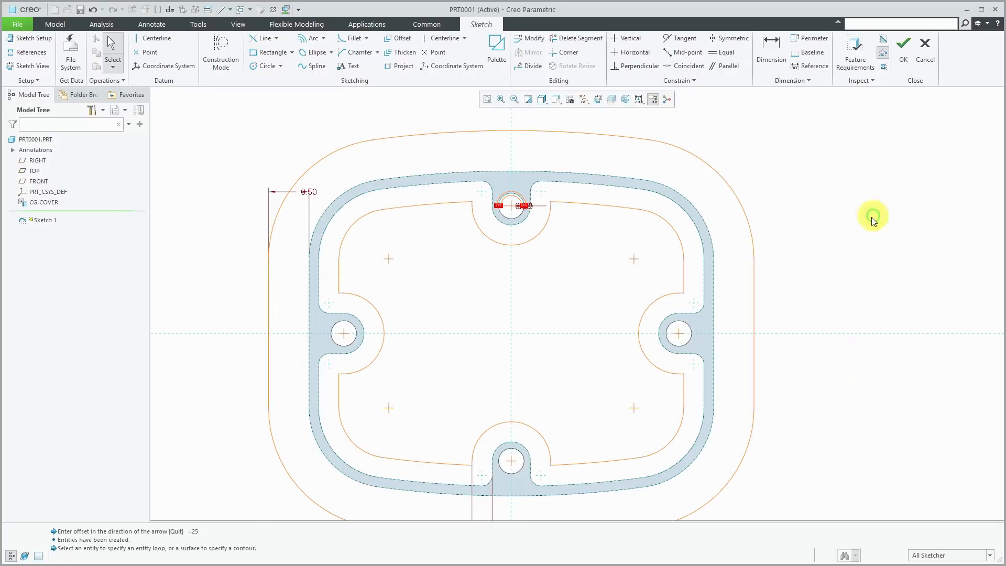
pyautogui.scroll(-1, 757, 205)
pyautogui.moveTo(320, 137)
pyautogui.mouseDown()
pyautogui.moveTo(714, 465)
pyautogui.moveTo(812, 504)
pyautogui.mouseUp()
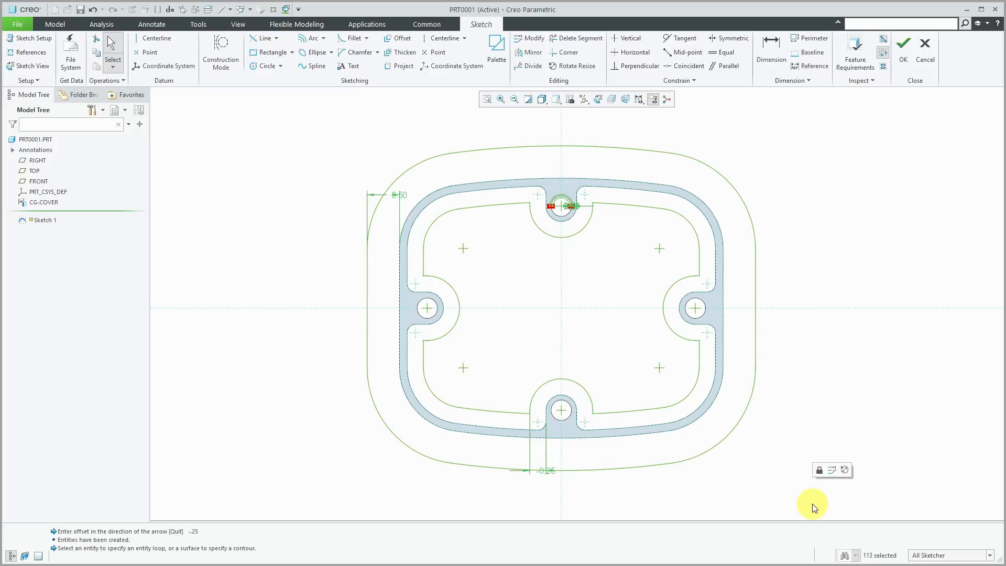
pyautogui.press('Delete')
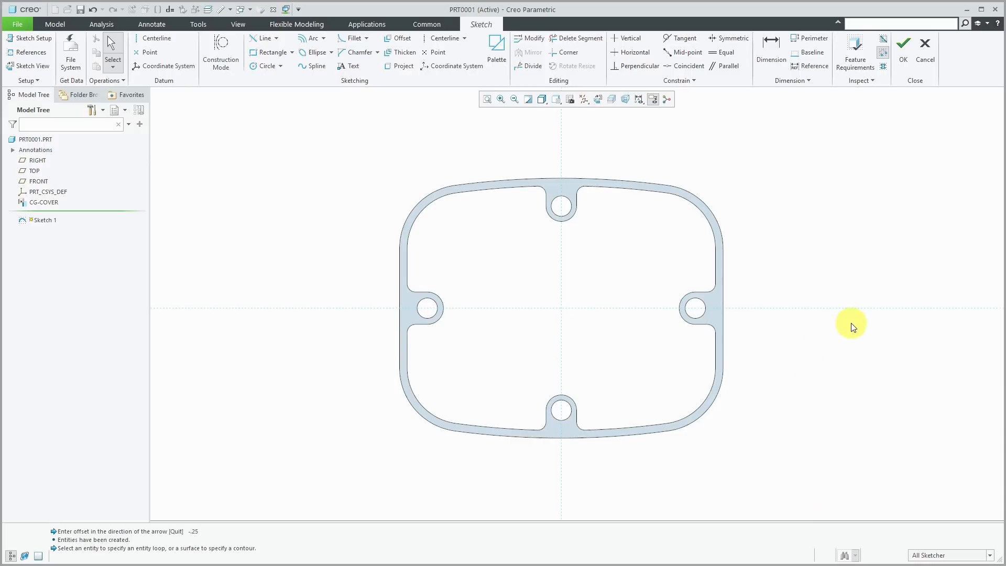
pyautogui.click(402, 52)
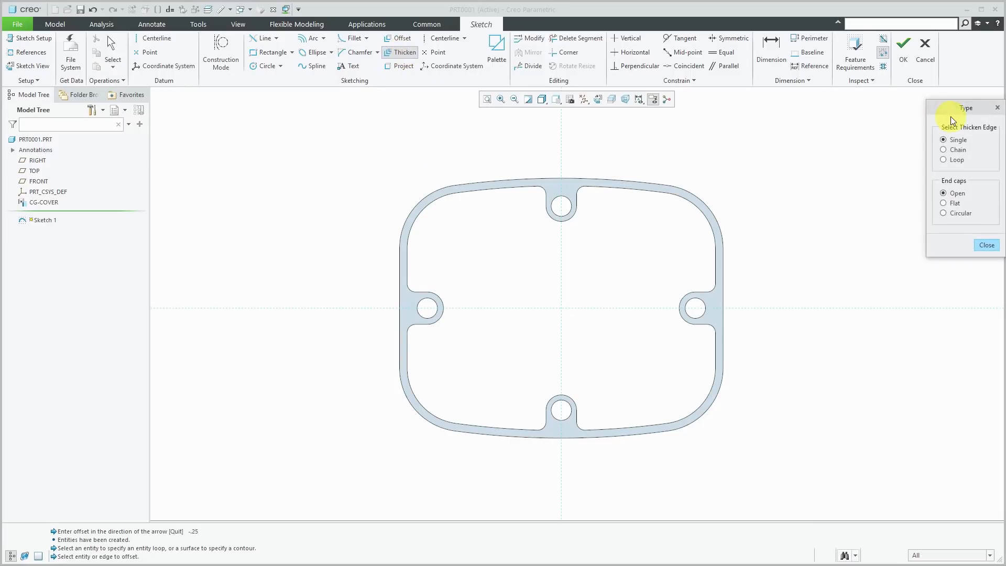
pyautogui.moveTo(957, 111); pyautogui.dragTo(817, 160)
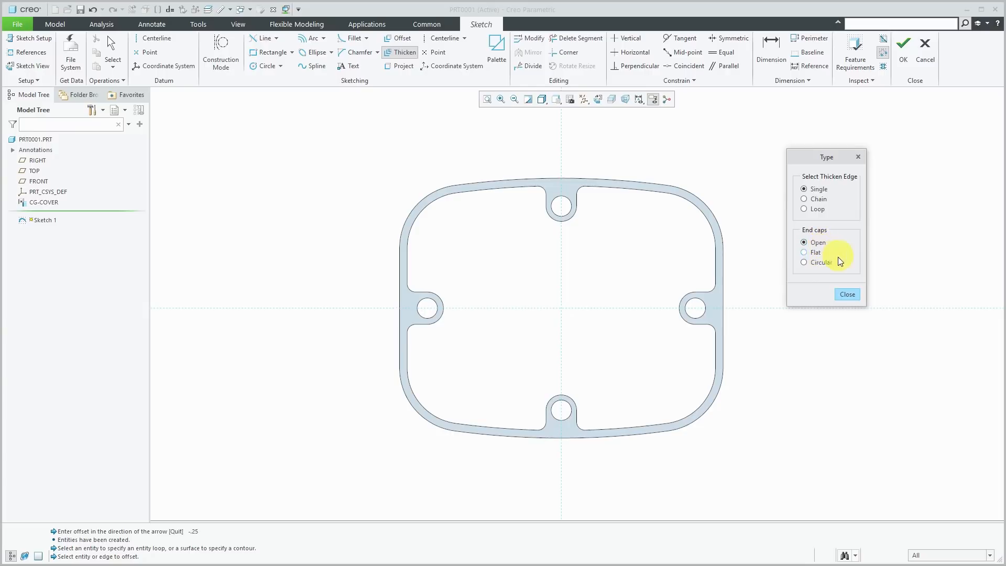
pyautogui.scroll(4, 557, 158)
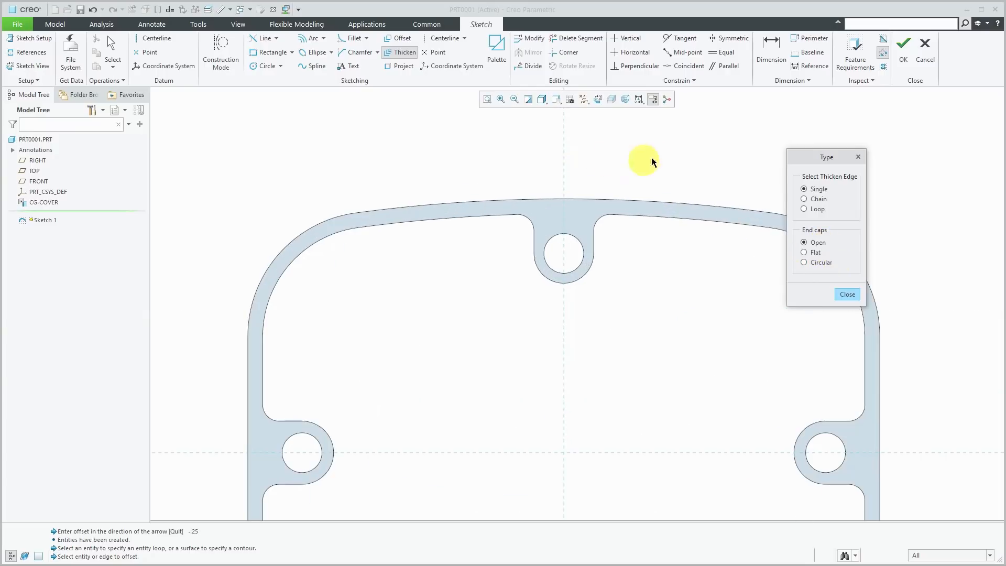
pyautogui.scroll(-4, 561, 178)
pyautogui.scroll(5, 602, 181)
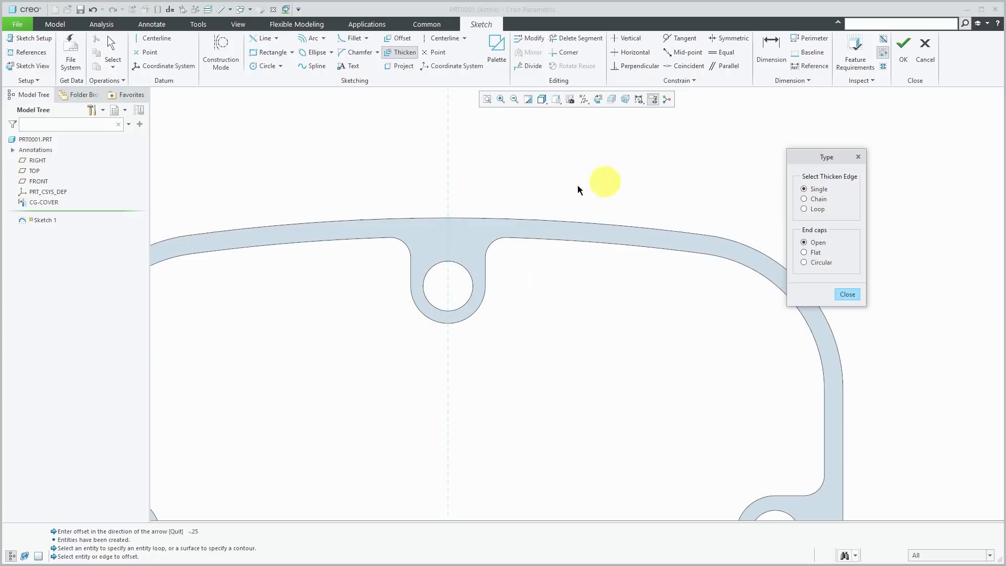
pyautogui.click(542, 222)
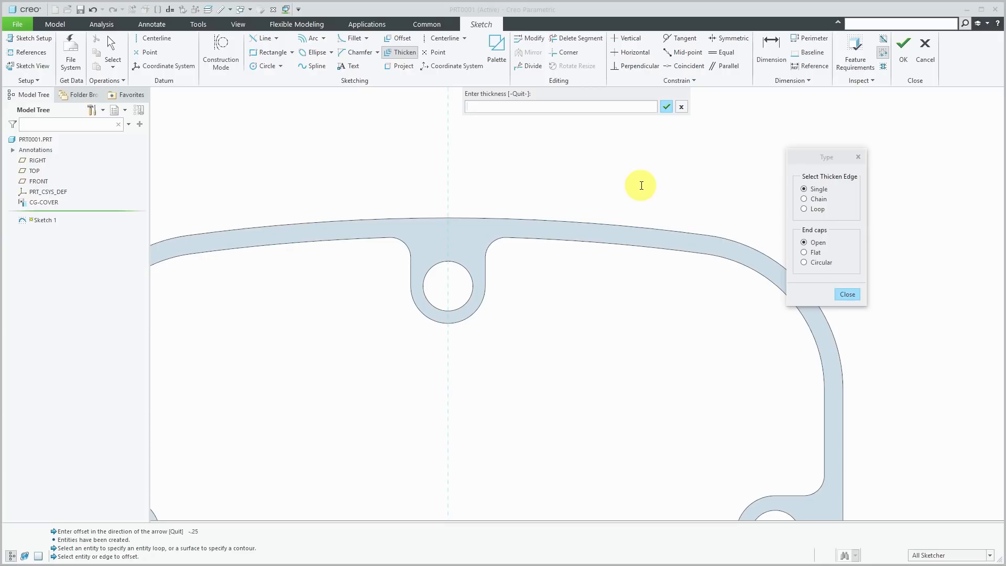
pyautogui.write('5')
pyautogui.press('Return')
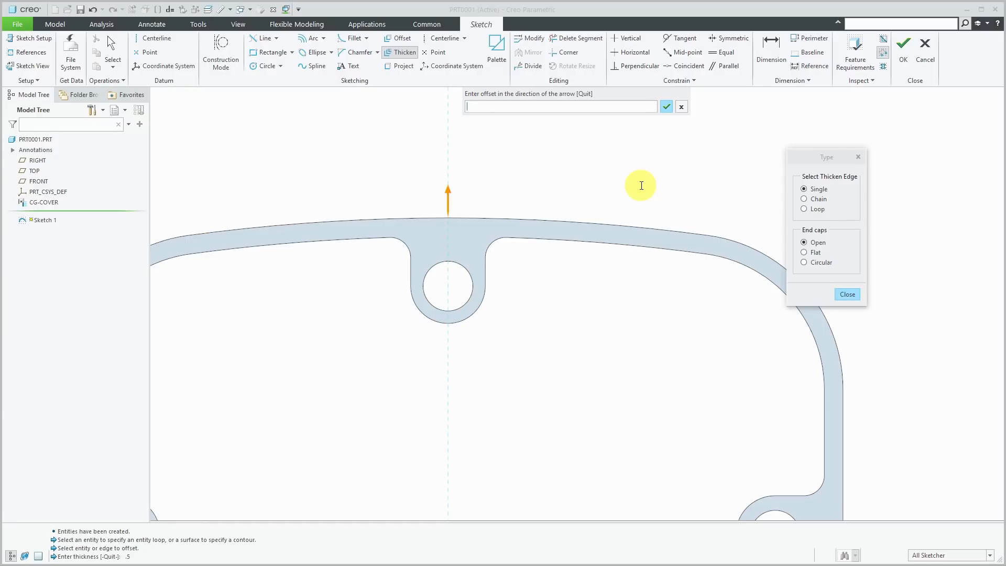
pyautogui.write('.25')
pyautogui.press('Return')
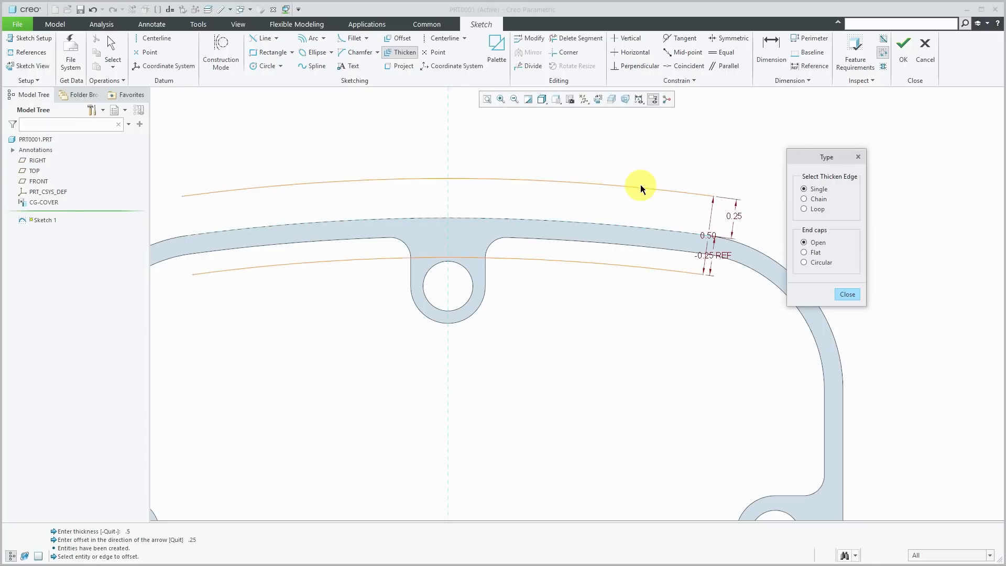
pyautogui.scroll(-2, 626, 206)
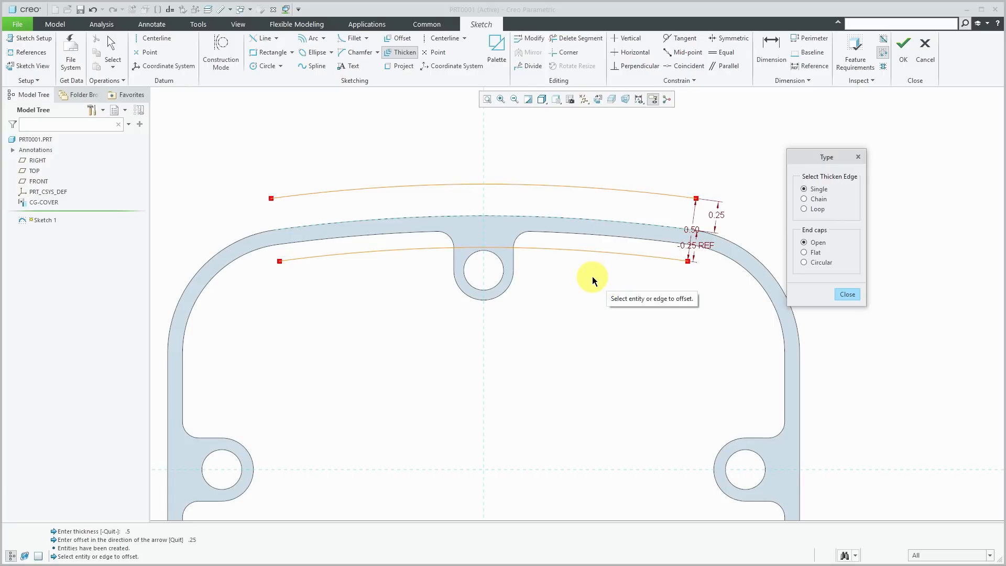
pyautogui.click(847, 294)
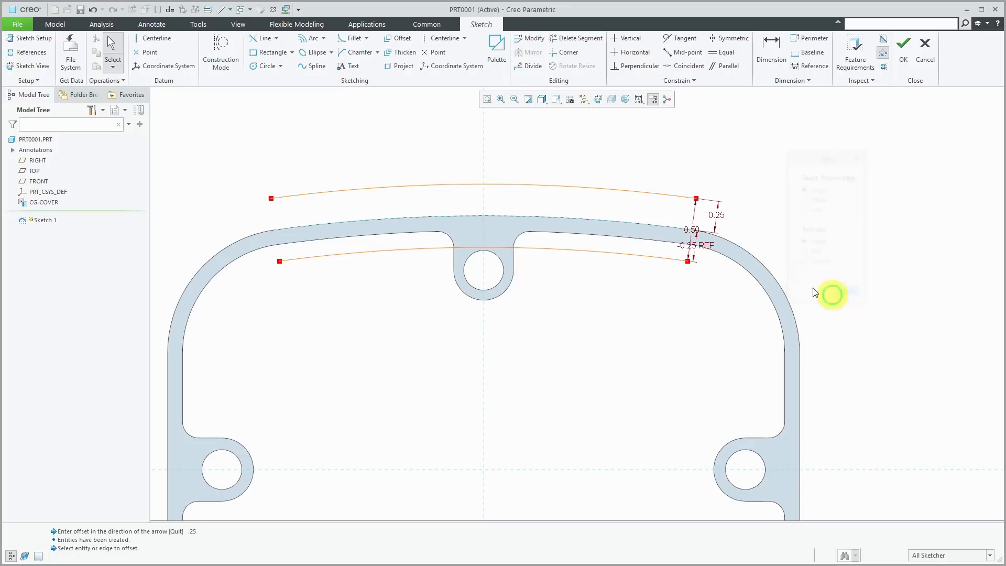
pyautogui.click(94, 10)
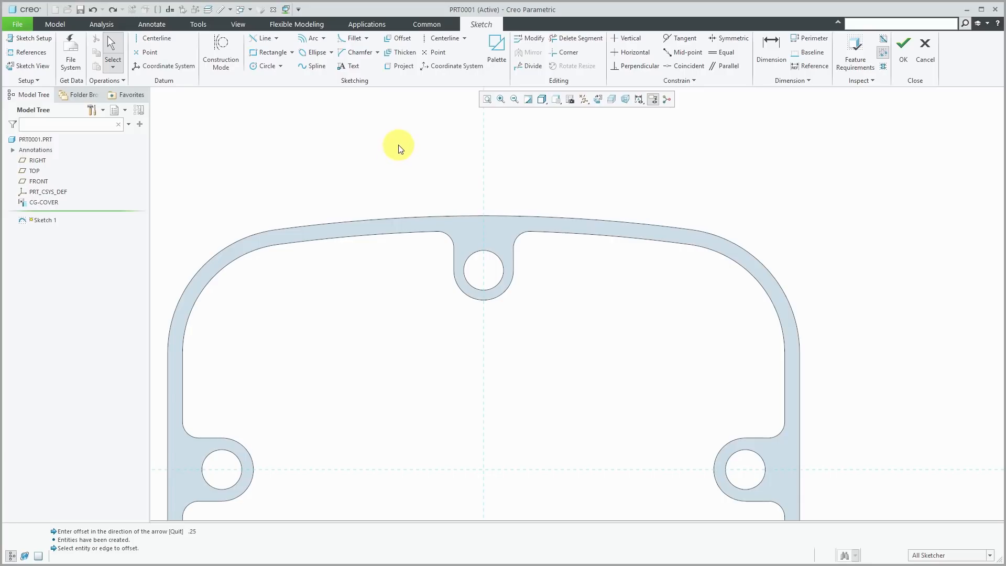
pyautogui.click(400, 53)
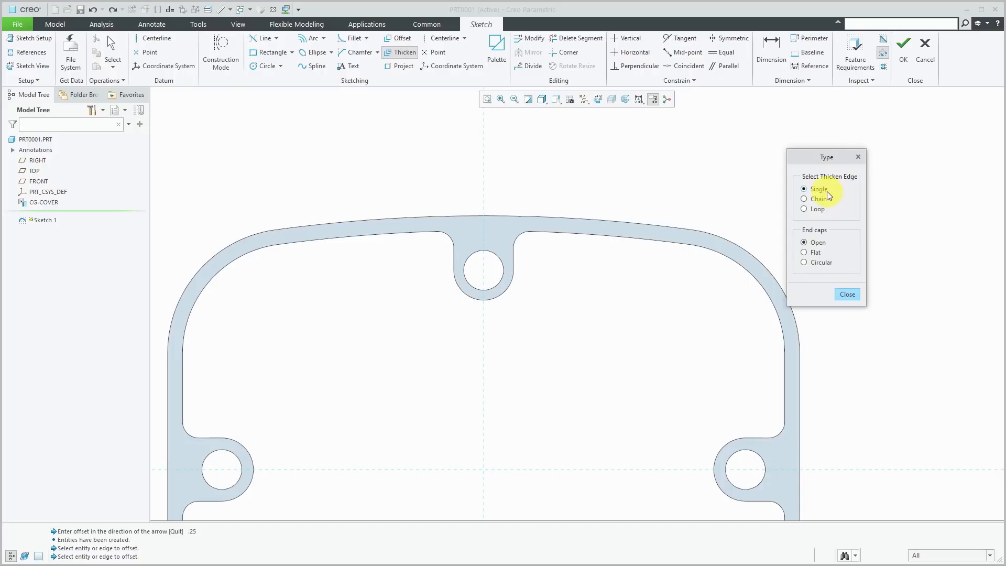
pyautogui.click(818, 256)
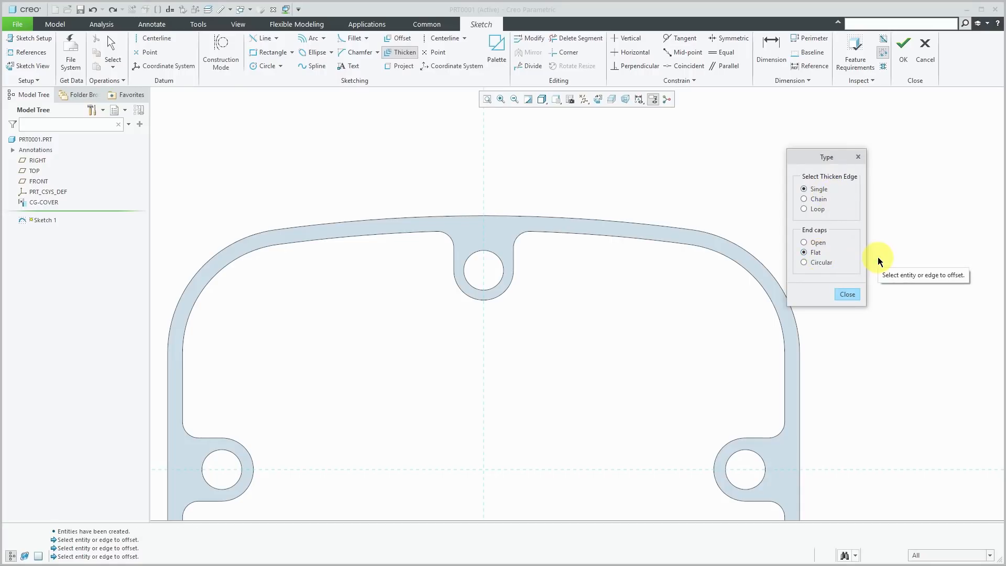
pyautogui.click(570, 216)
pyautogui.write('.5')
pyautogui.press('Return')
pyautogui.write('.25')
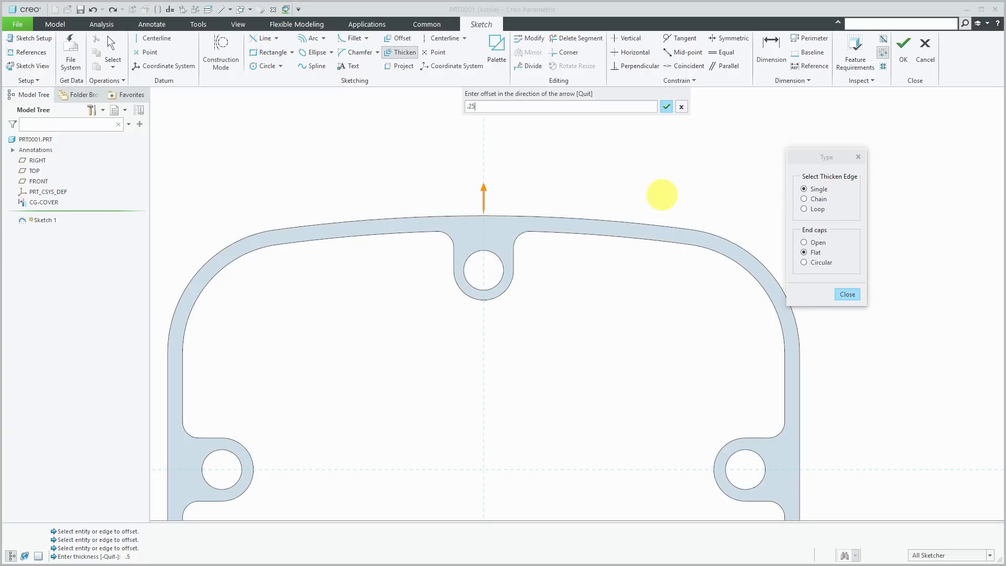
pyautogui.press('Return')
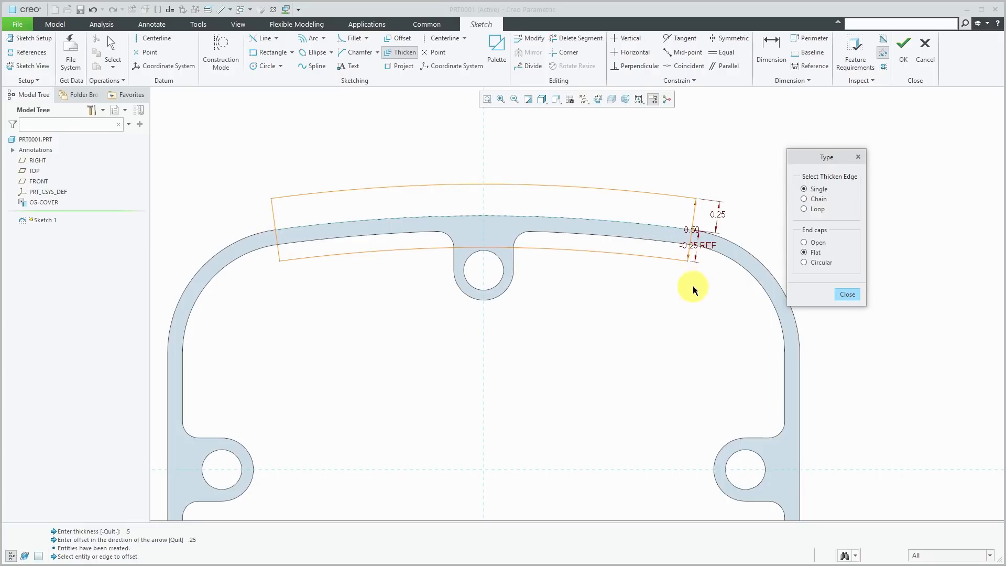
pyautogui.click(843, 293)
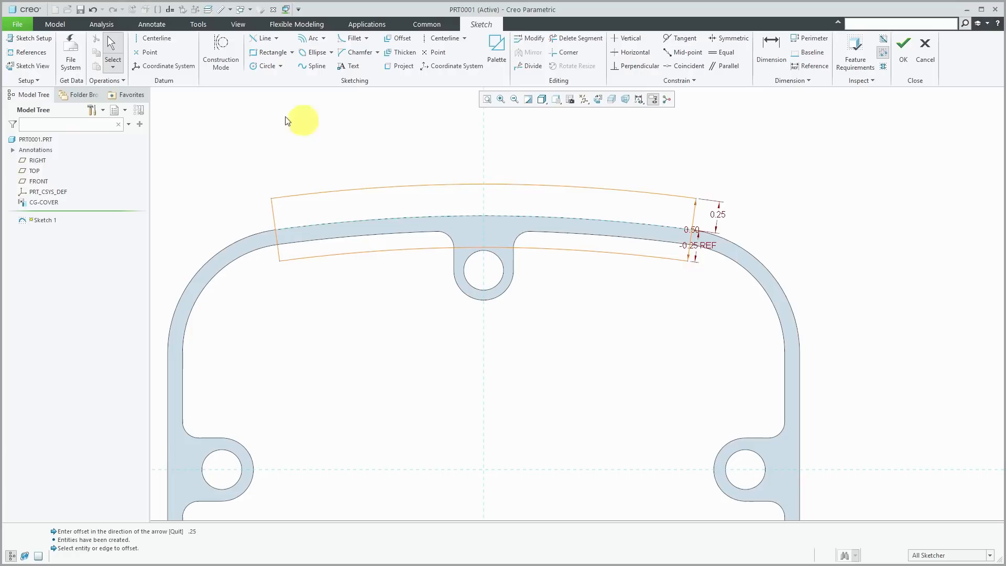
pyautogui.click(92, 10)
pyautogui.click(402, 53)
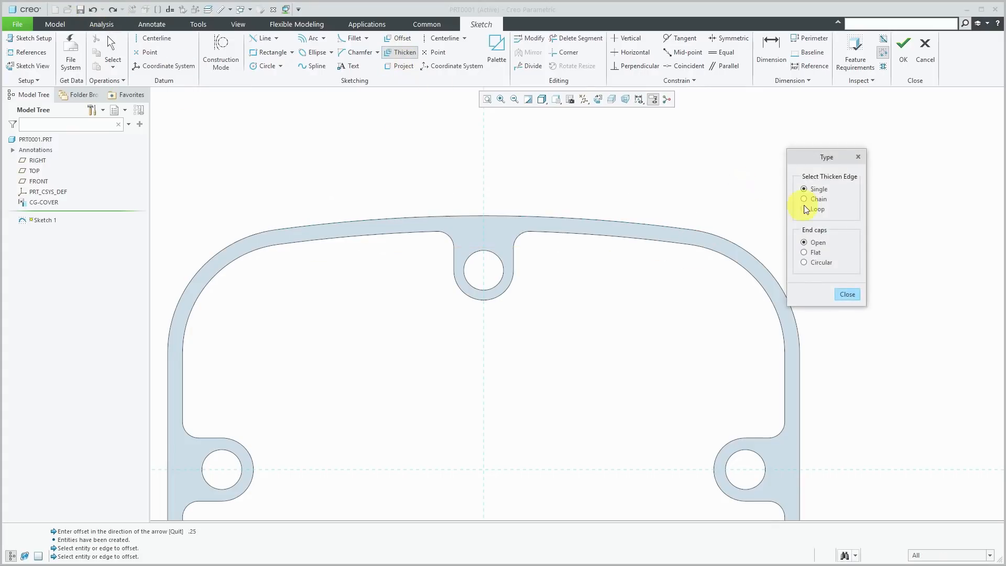
pyautogui.click(822, 265)
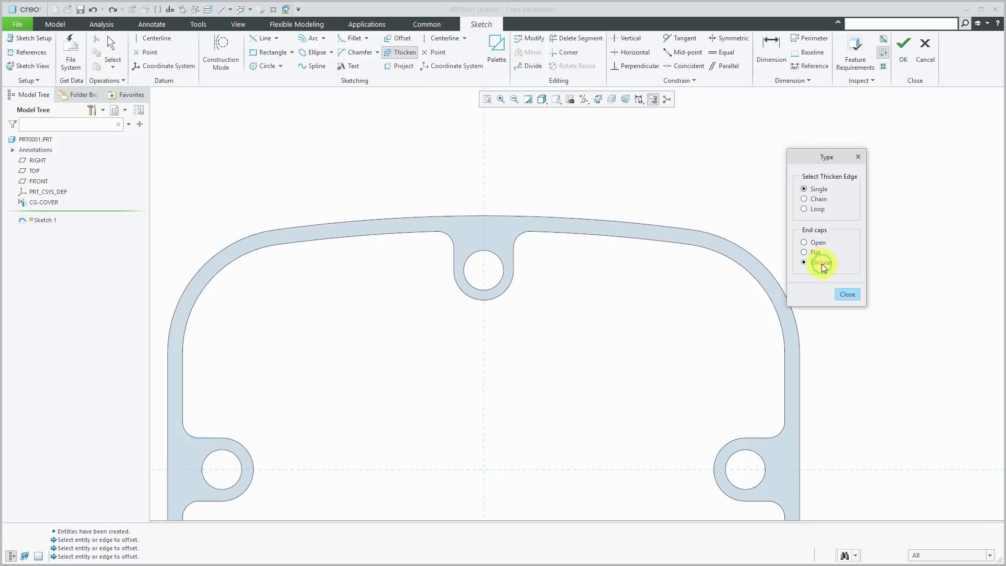
pyautogui.click(588, 218)
pyautogui.write('.25')
pyautogui.press('Return')
pyautogui.write('.25')
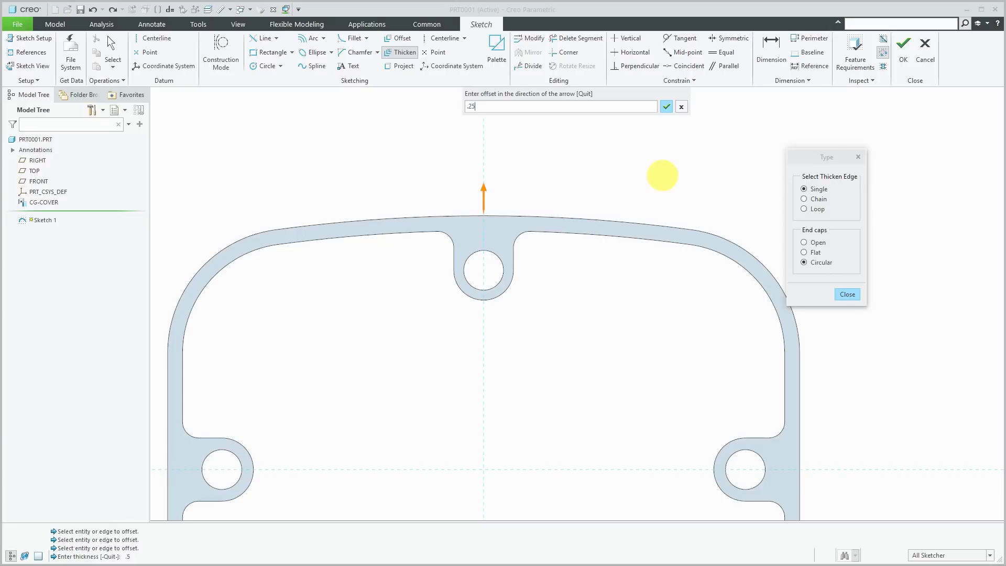
pyautogui.press('Return')
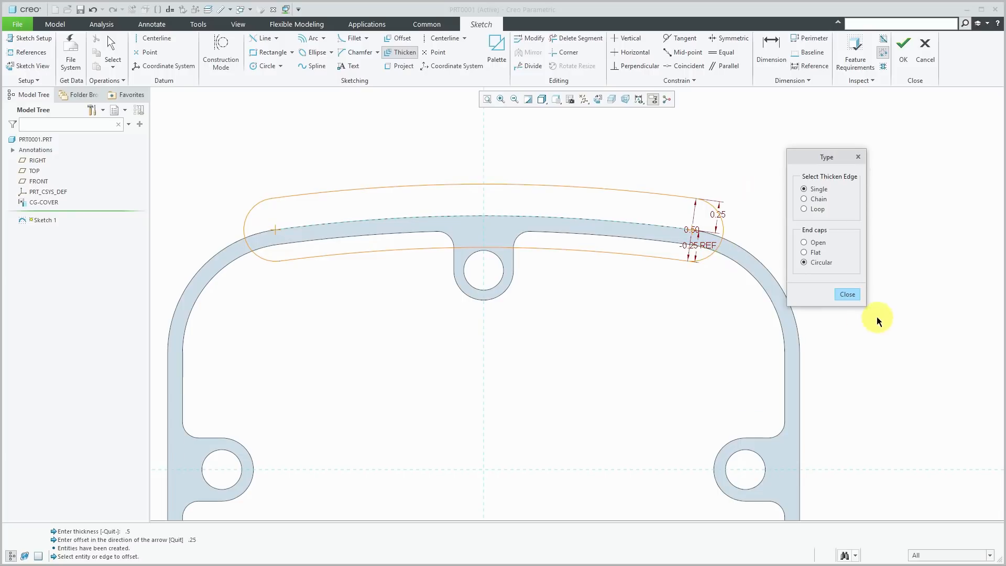
pyautogui.click(852, 295)
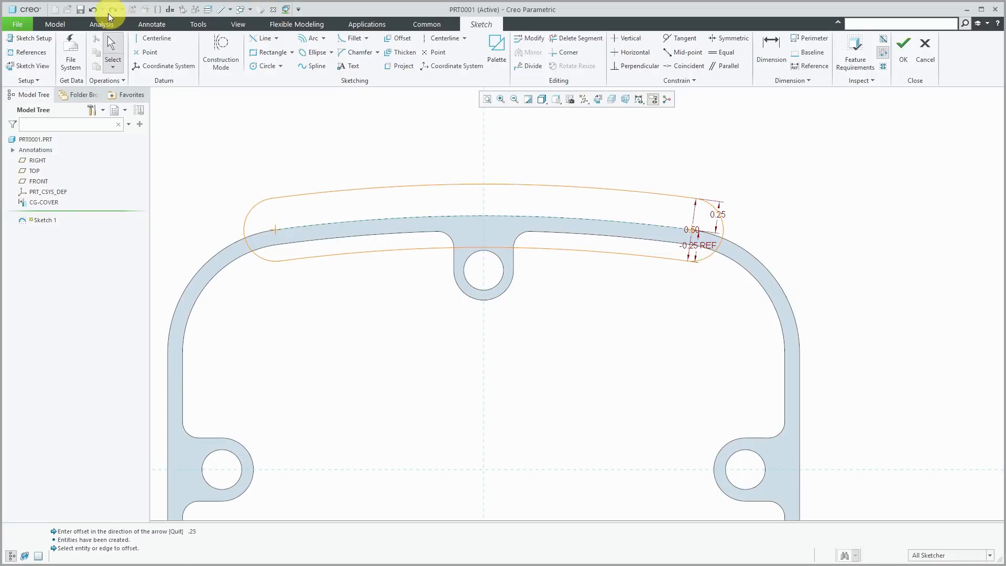
pyautogui.click(94, 10)
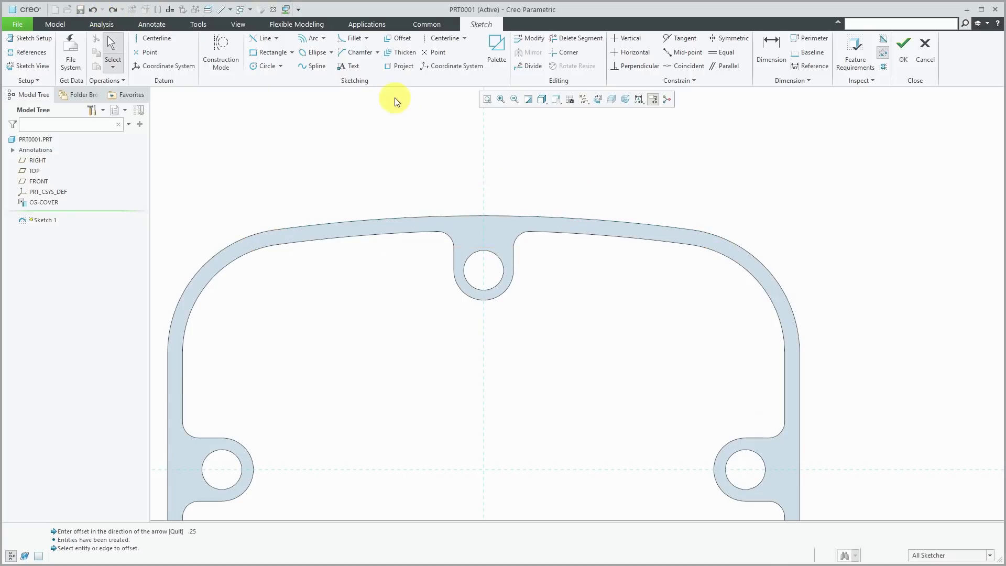
# - Thicken the gasket's outer contour loop with circular caps, 0.5 thick at 0.25 offset
pyautogui.click(399, 53)
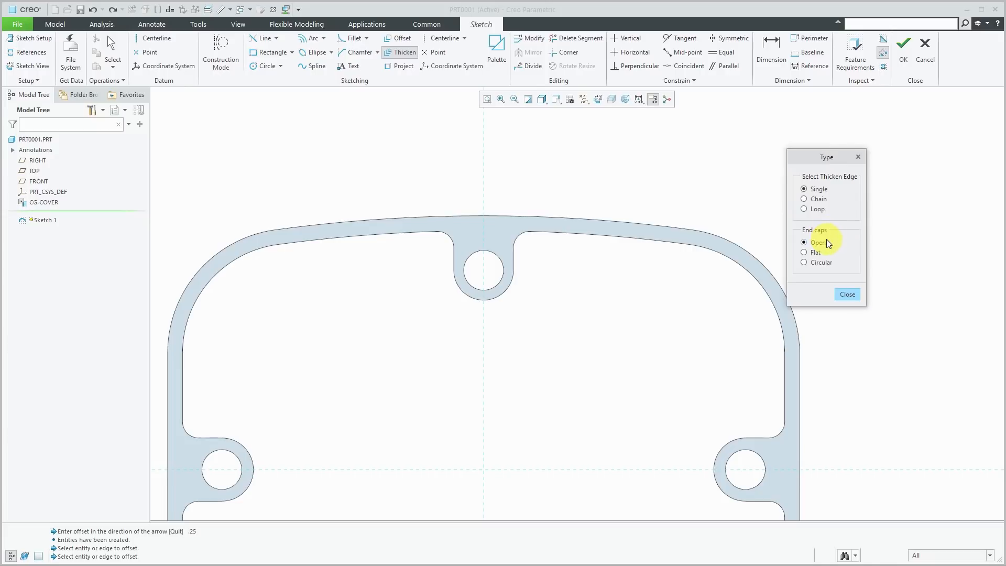
pyautogui.click(819, 211)
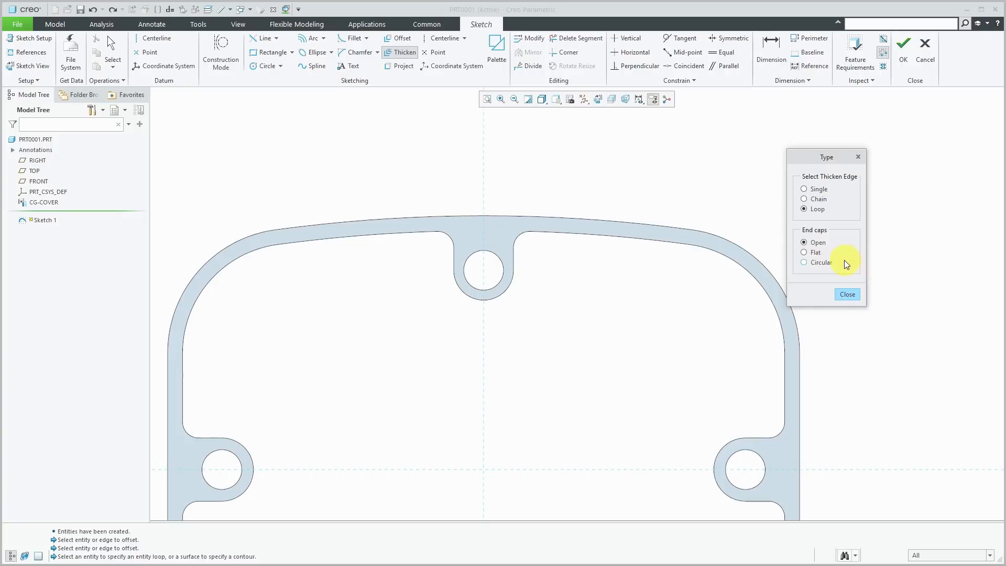
pyautogui.click(831, 269)
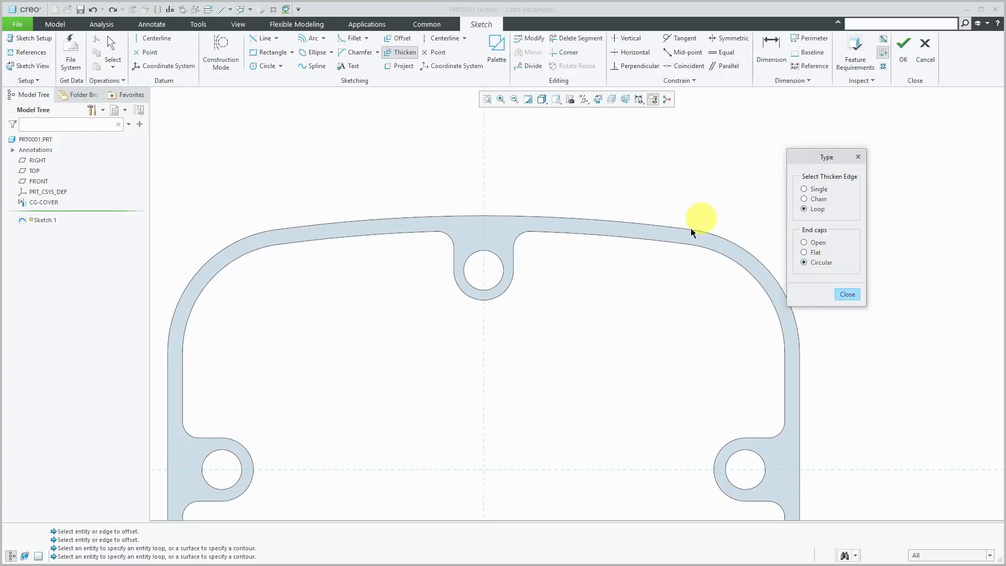
pyautogui.click(679, 239)
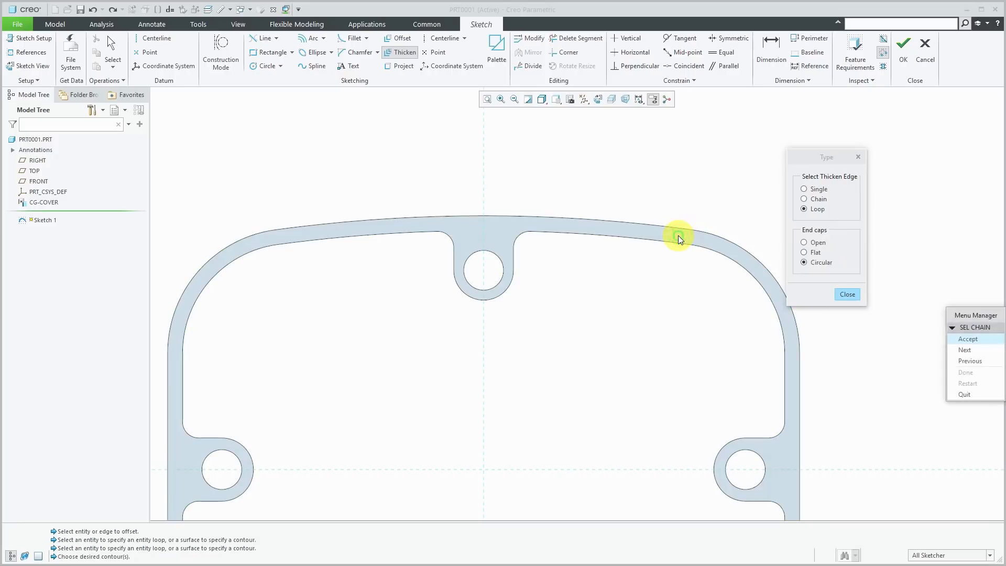
pyautogui.click(966, 350)
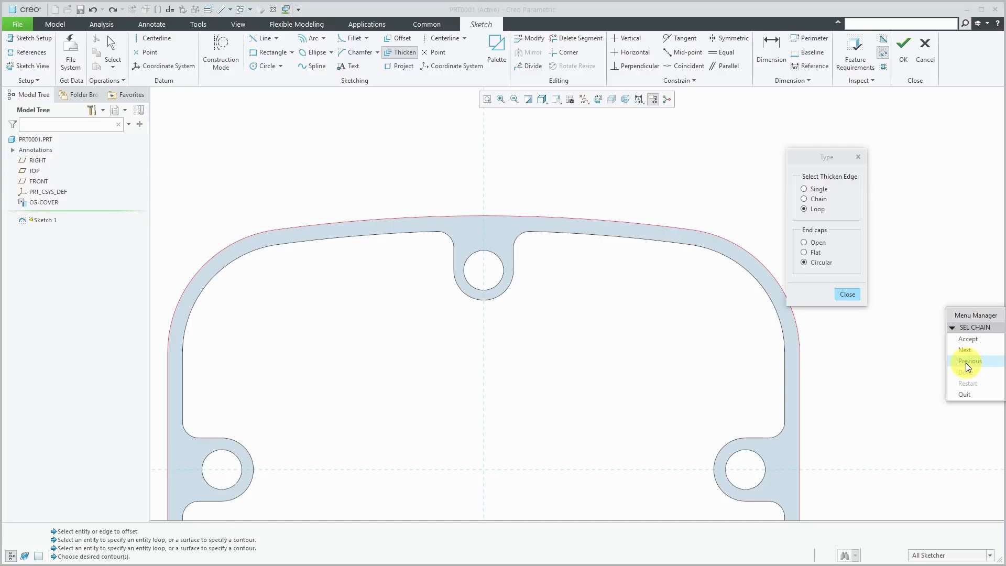
pyautogui.click(973, 341)
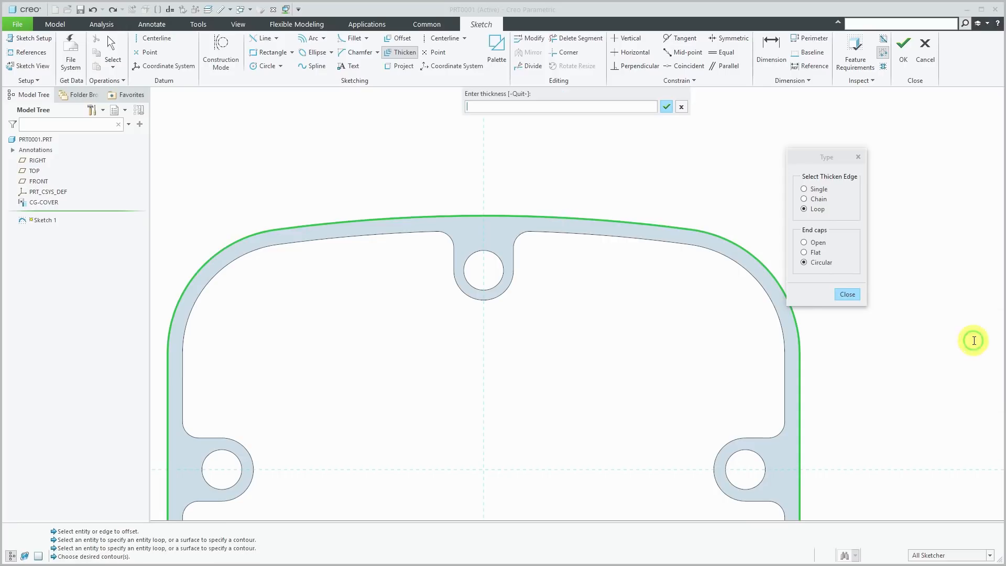
pyautogui.write('.5')
pyautogui.press('Return')
pyautogui.write('.25')
pyautogui.press('Return')
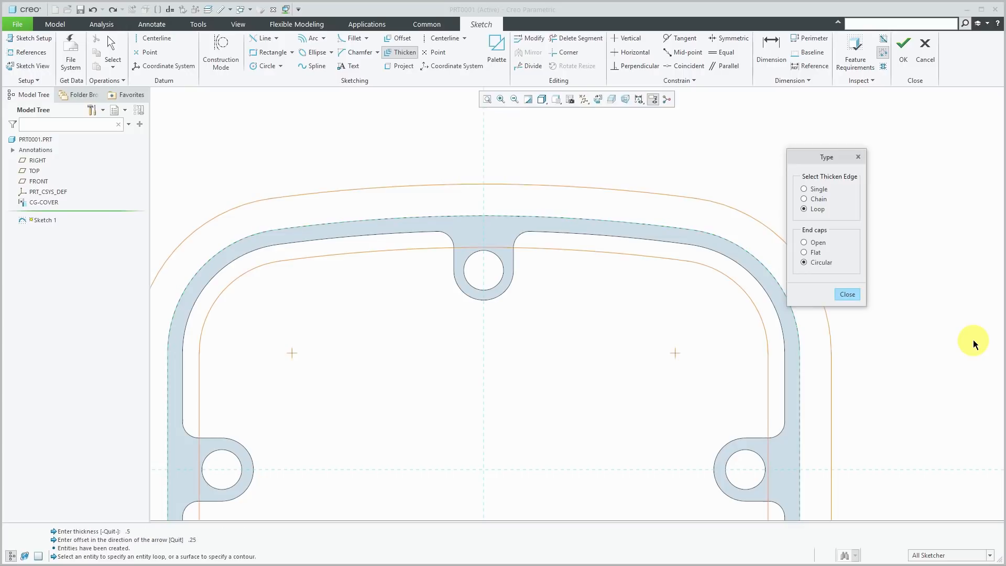
pyautogui.scroll(3, 534, 183)
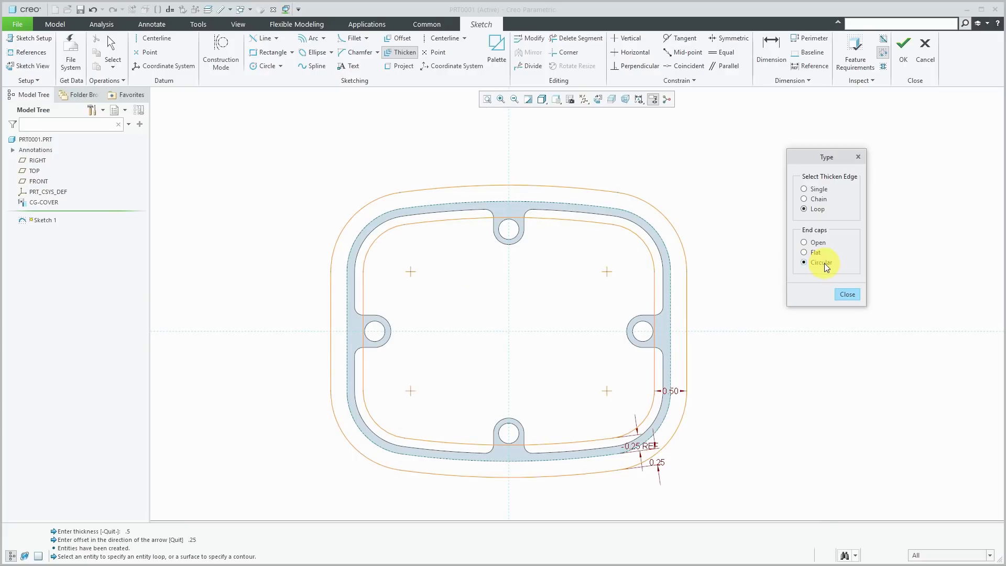
pyautogui.click(847, 295)
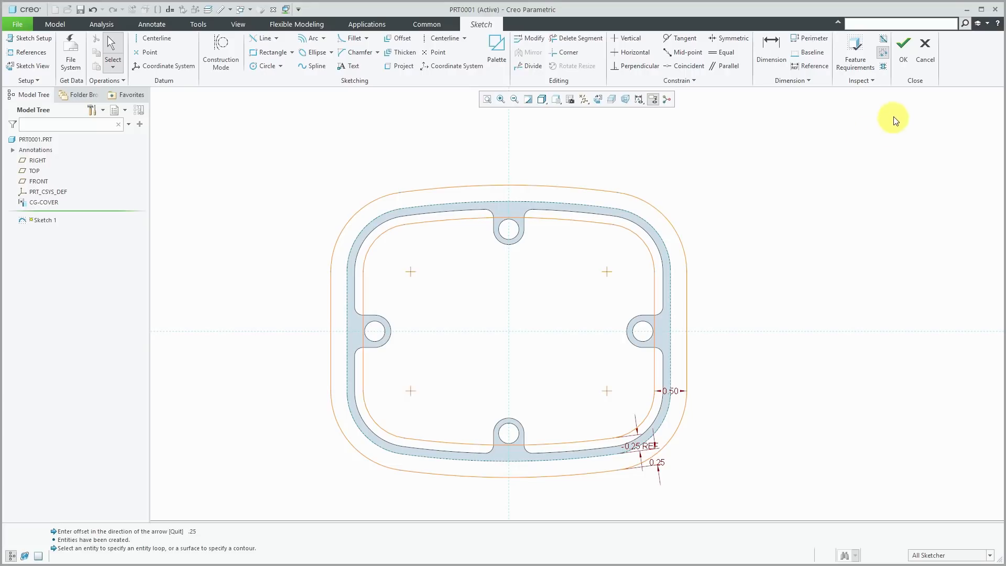
# - Finish Sketch 1 and activate PRT0001 from the ASM0001 assembly window
pyautogui.click(903, 58)
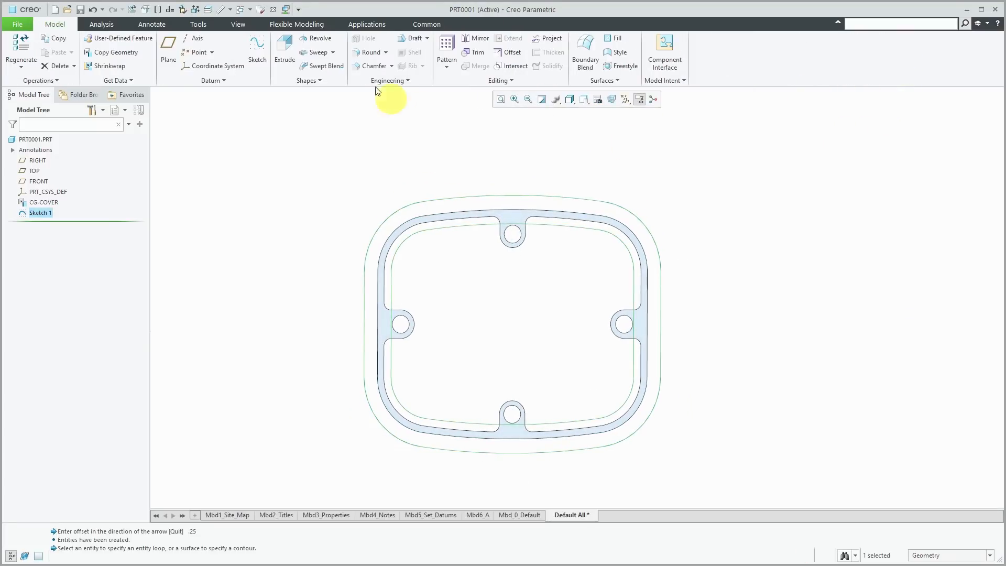
pyautogui.click(242, 9)
pyautogui.click(256, 23)
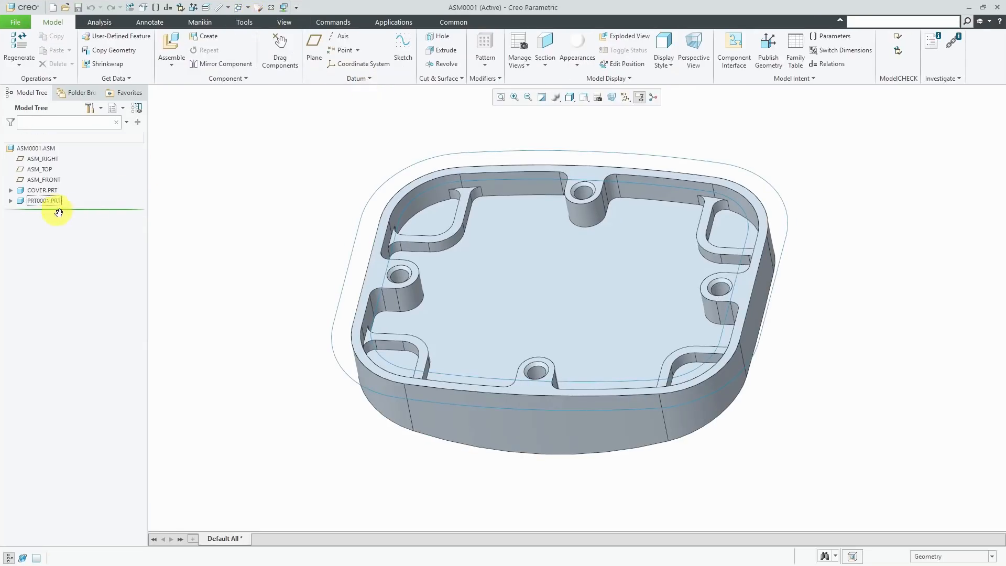
pyautogui.click(11, 201)
pyautogui.click(44, 201)
pyautogui.click(45, 150)
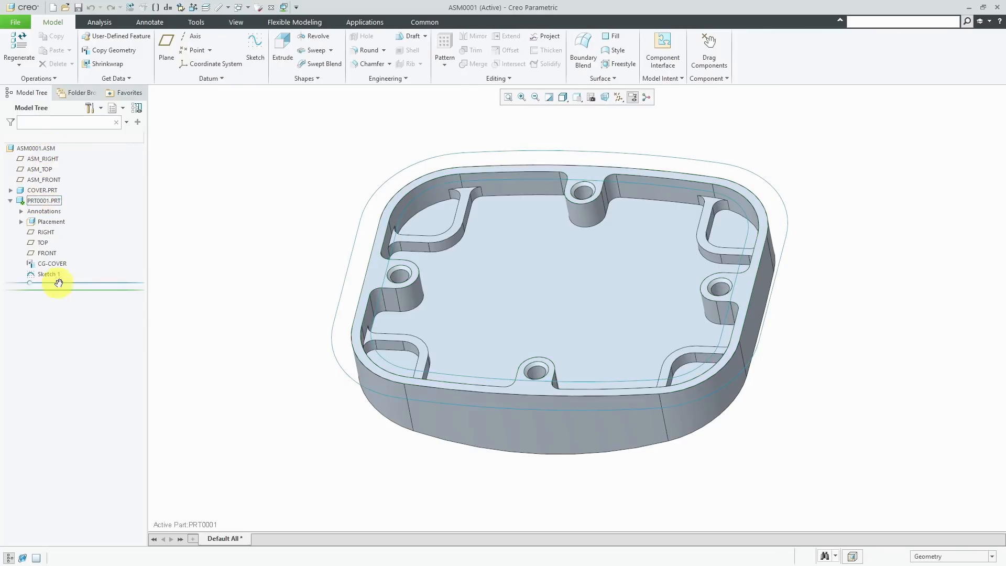
# - Extrude Sketch 1 upward to a depth of 0.25 to form the gasket ring
pyautogui.click(53, 275)
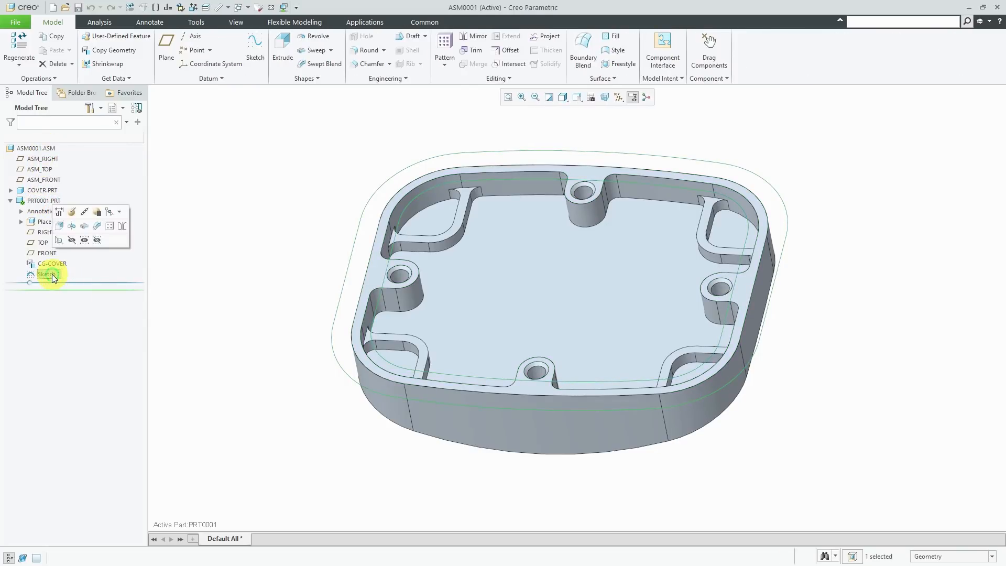
pyautogui.click(59, 226)
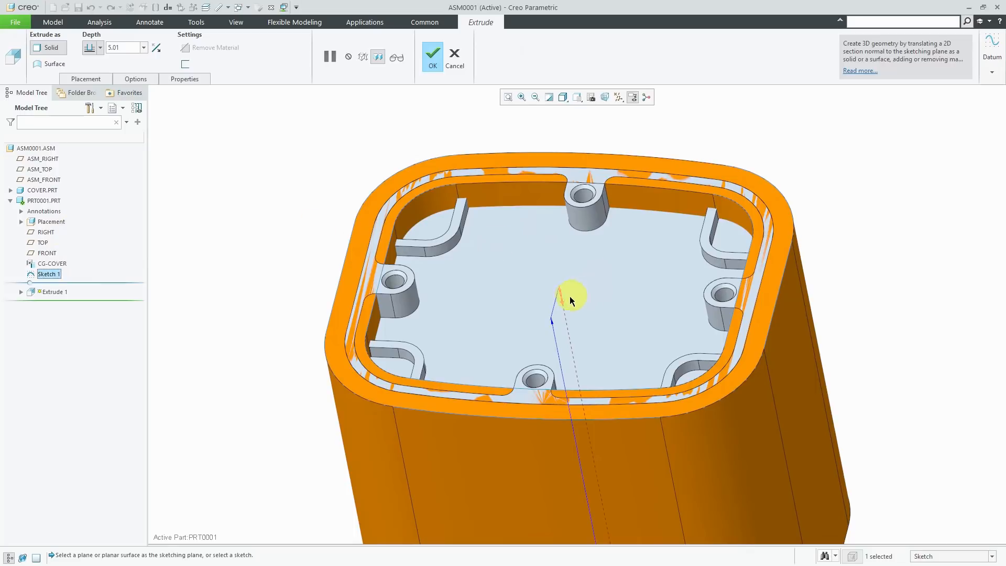
pyautogui.click(562, 300)
pyautogui.scroll(2, 523, 384)
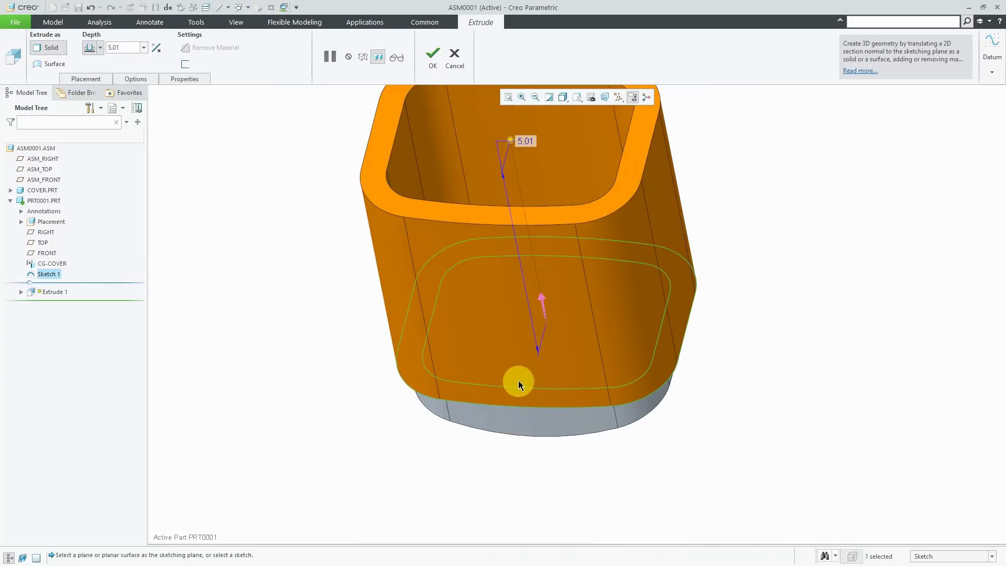
pyautogui.doubleClick(528, 141)
pyautogui.write('0.25')
pyautogui.press('Return')
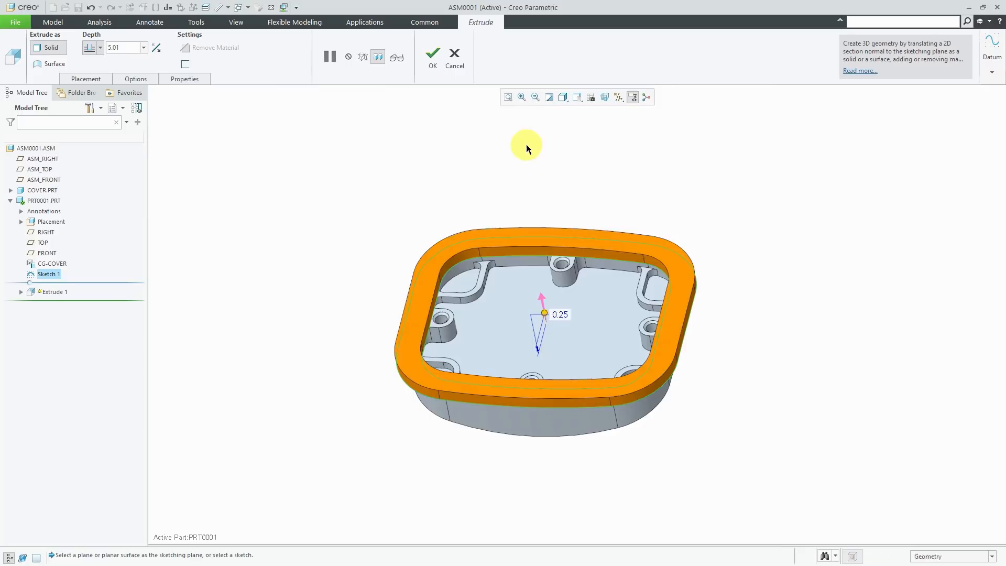
pyautogui.click(436, 60)
pyautogui.moveTo(430, 233)
pyautogui.mouseDown(button='middle')
pyautogui.moveTo(442, 198)
pyautogui.moveTo(439, 226)
pyautogui.mouseUp(button='middle')
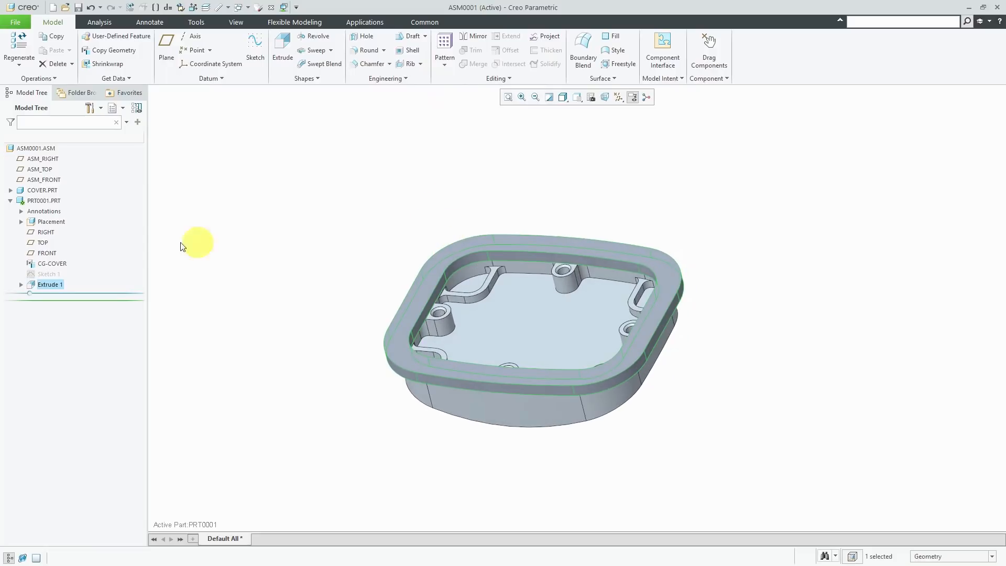
# - Open PRT0001.PRT in its own window and orbit it into a tilted 3D view
pyautogui.click(52, 201)
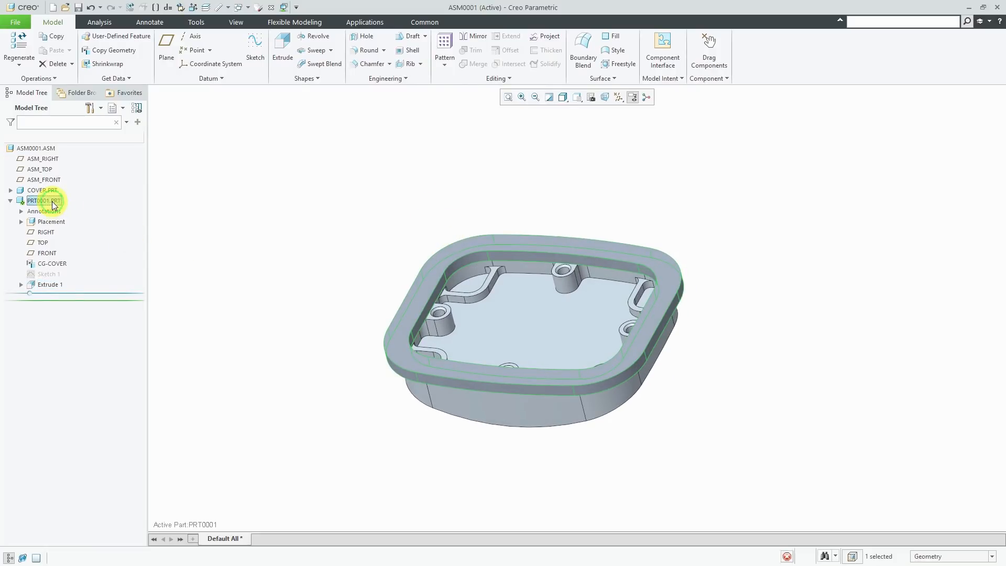
pyautogui.click(59, 153)
pyautogui.moveTo(458, 247); pyautogui.dragTo(442, 283, button='middle')
pyautogui.scroll(-3, 529, 230)
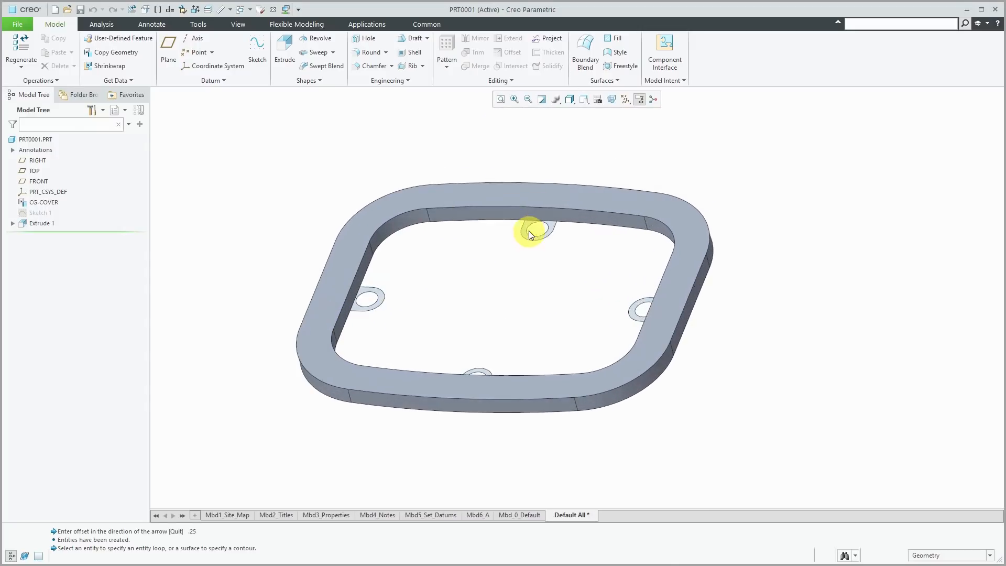
pyautogui.click(542, 196)
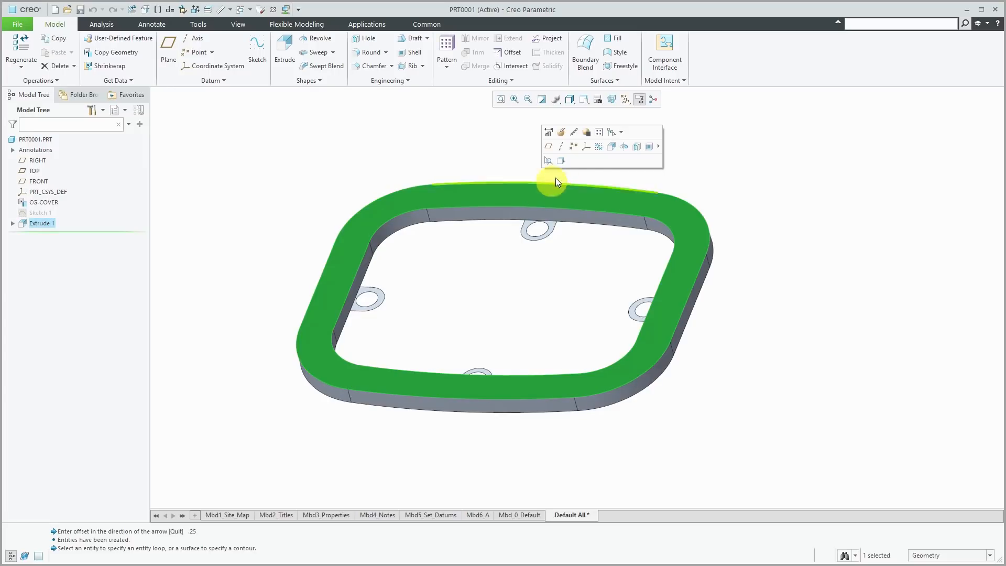
# - Create Sketch 2 on the ring's top face and orient it flat with Sketch View
pyautogui.click(598, 146)
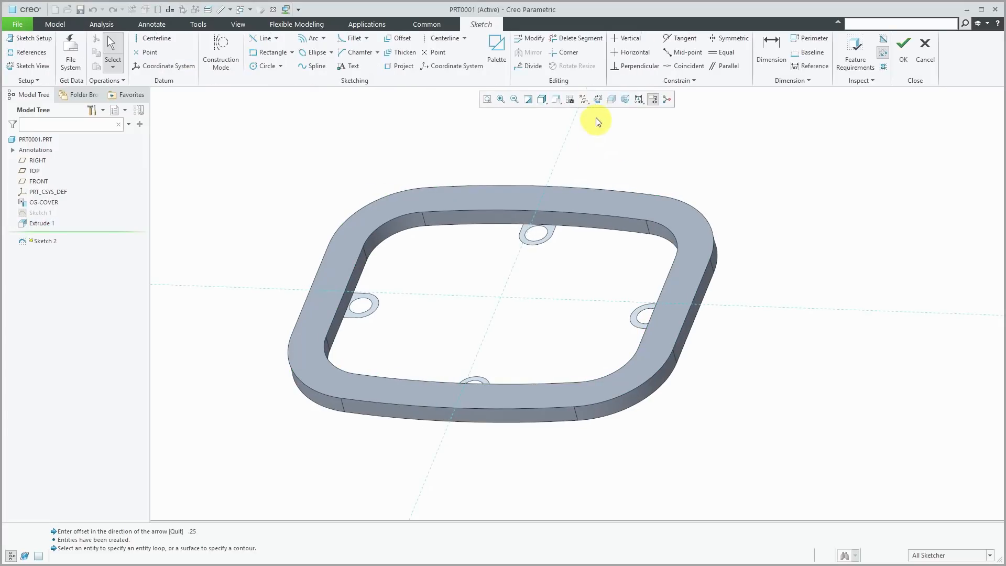
pyautogui.click(598, 100)
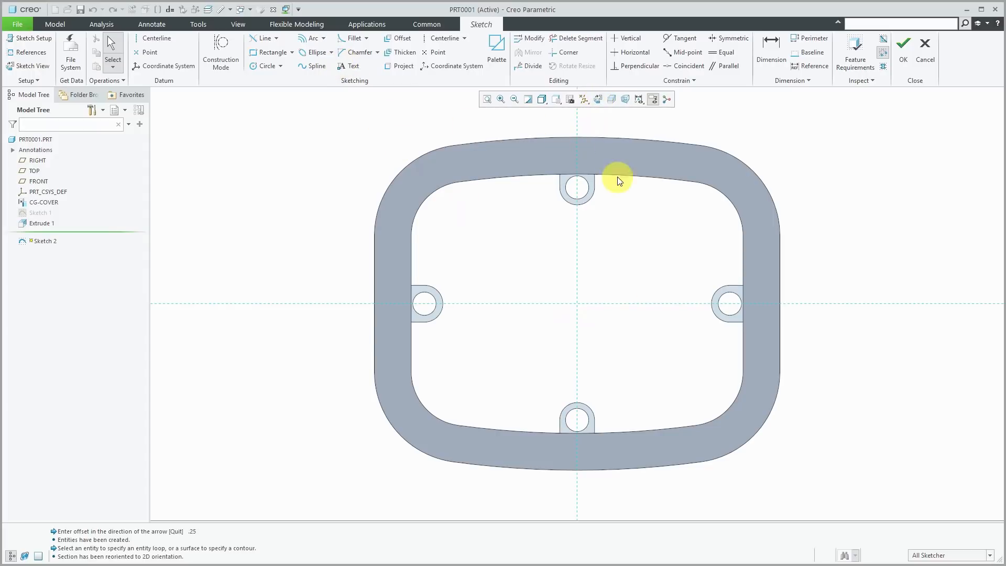
pyautogui.scroll(-1, 544, 294)
pyautogui.scroll(3, 593, 156)
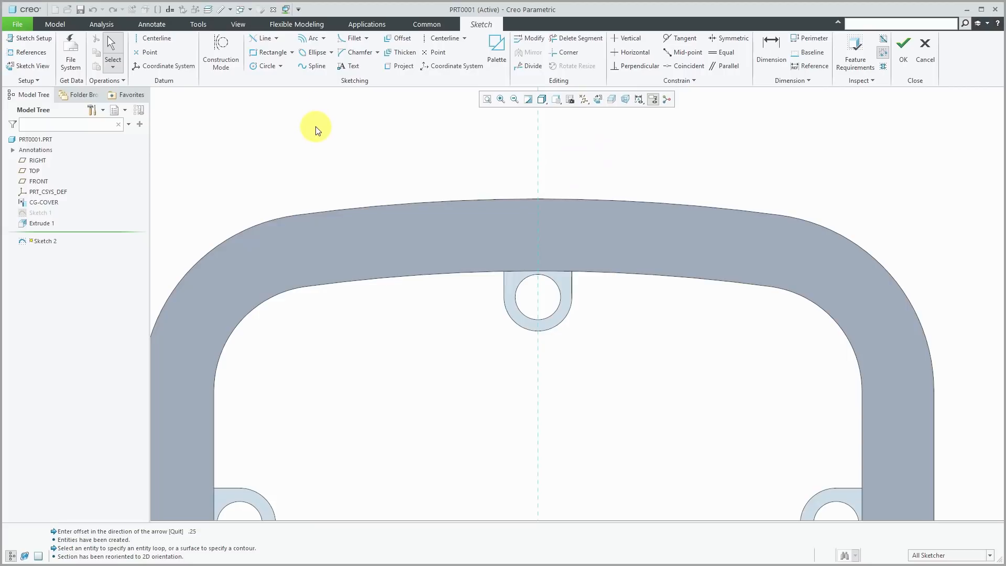
# - Place the sketch text MODEL on the vertical centreline, picking start and height points
pyautogui.click(351, 66)
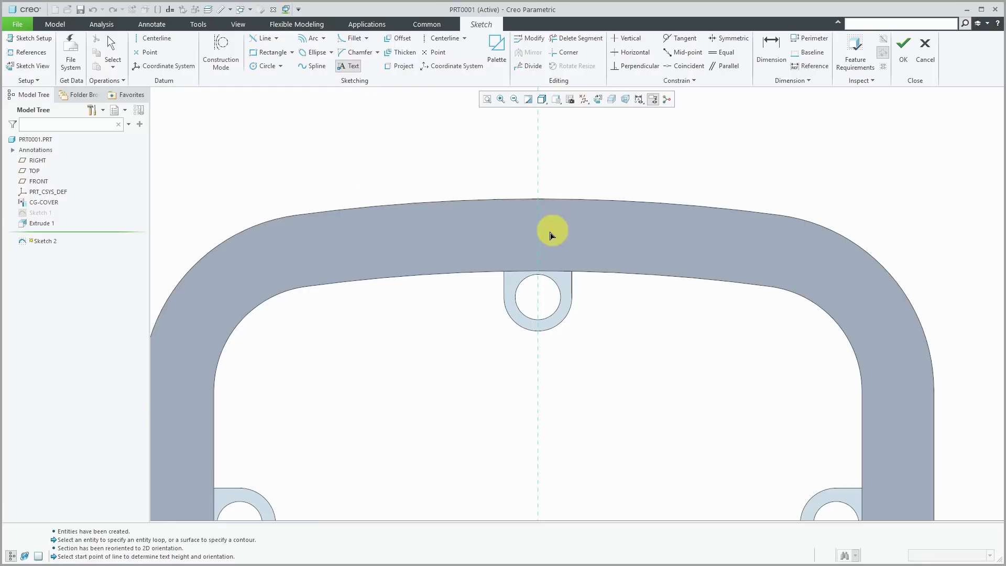
pyautogui.click(539, 257)
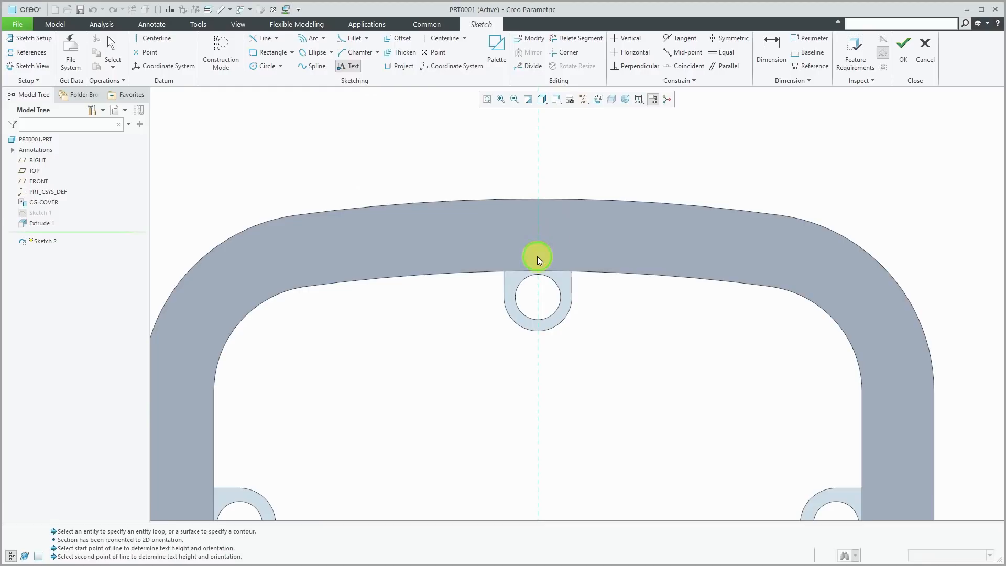
pyautogui.click(538, 222)
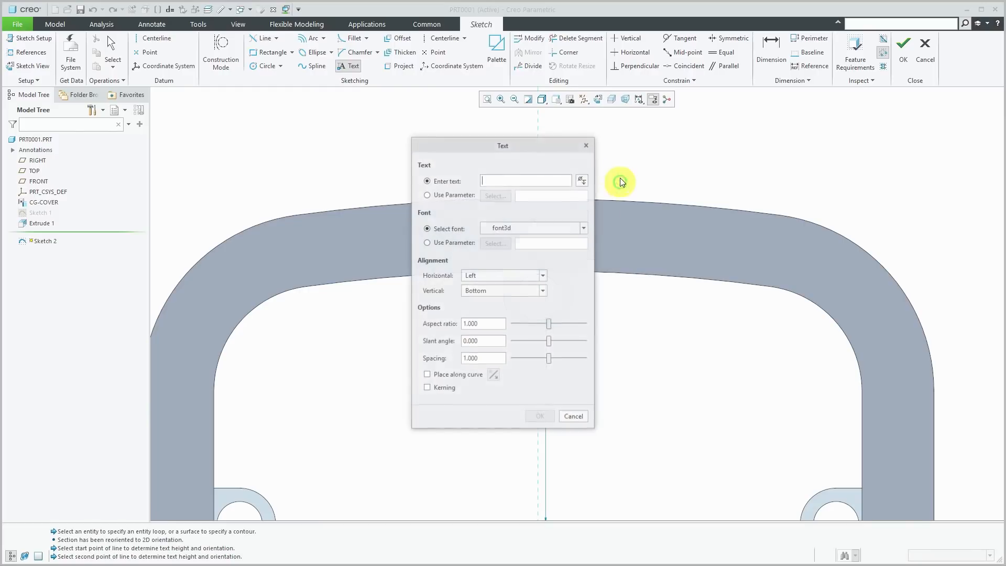
pyautogui.moveTo(523, 152); pyautogui.dragTo(309, 139)
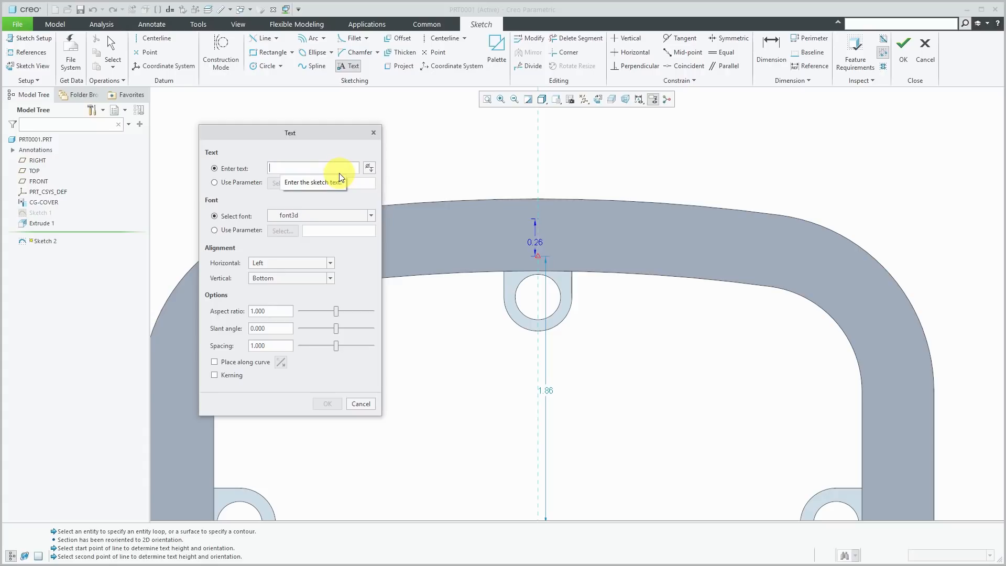
pyautogui.write('MODEL')
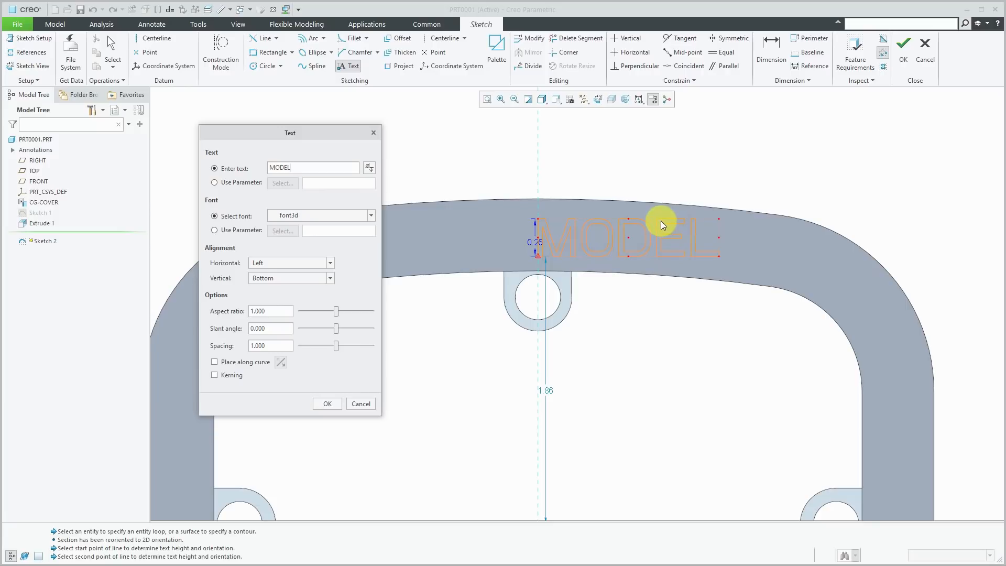
# - Centre MODEL horizontally and try the Middle and Top vertical alignments
pyautogui.click(286, 263)
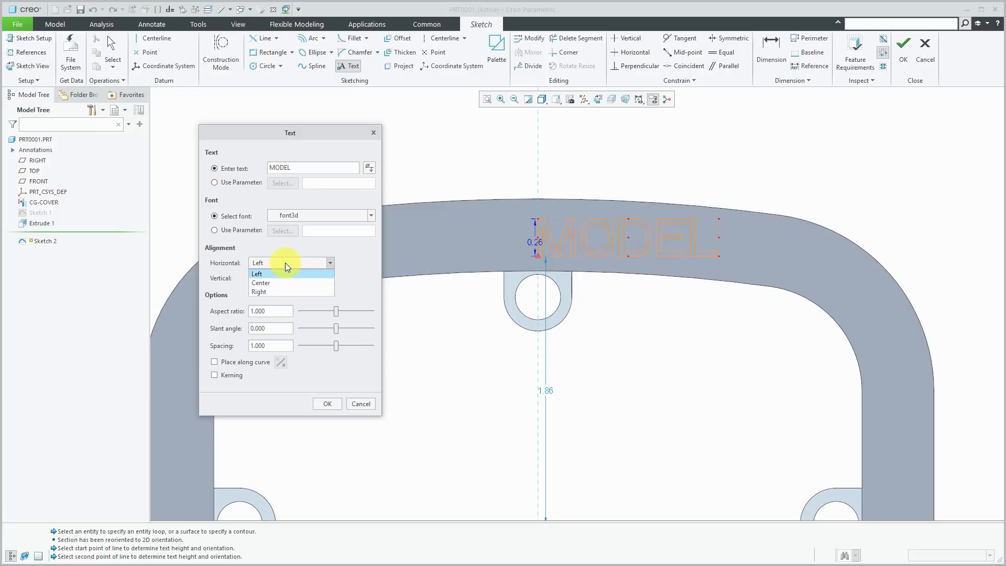
pyautogui.click(278, 292)
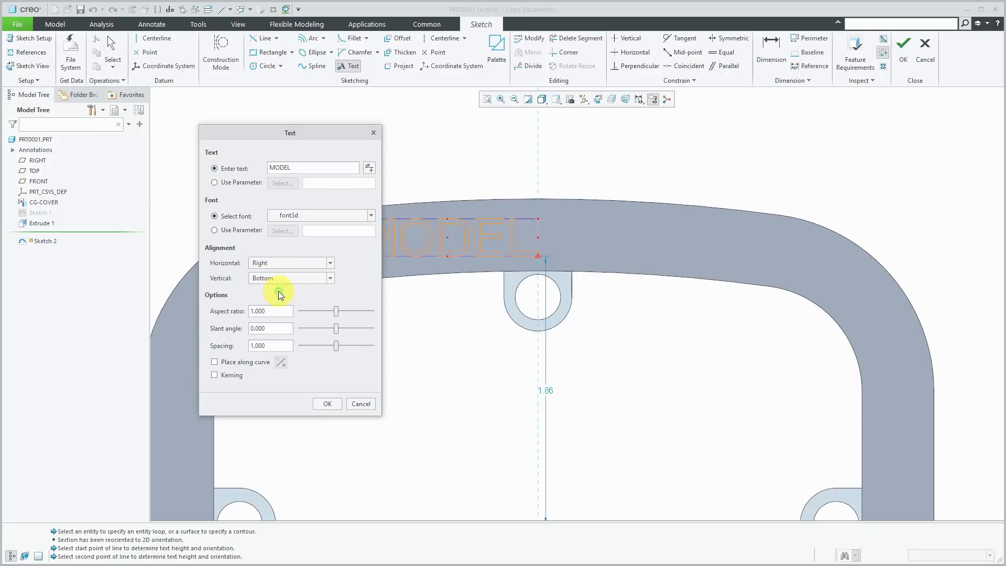
pyautogui.moveTo(314, 134); pyautogui.dragTo(243, 143)
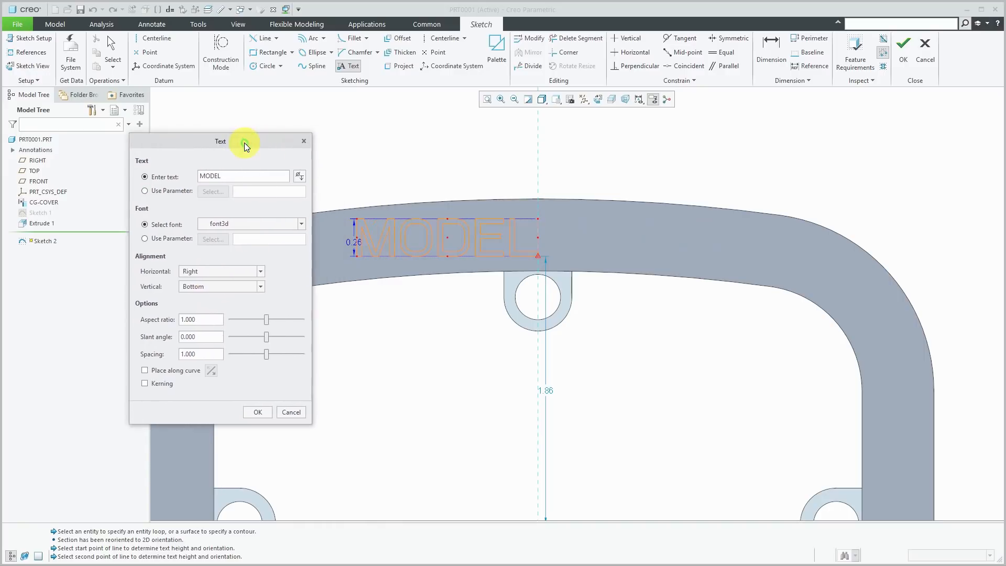
pyautogui.click(224, 270)
pyautogui.click(222, 290)
pyautogui.click(228, 286)
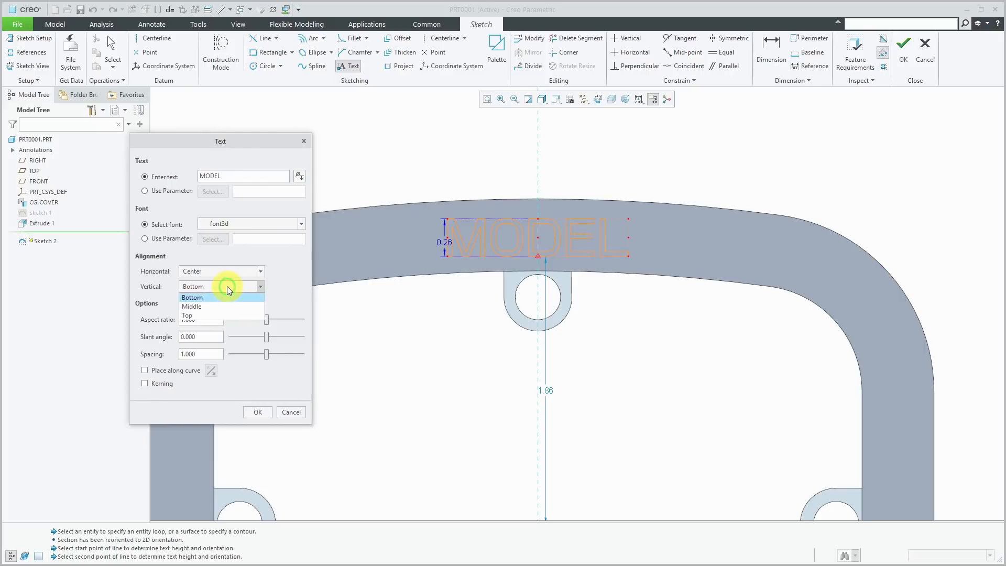
pyautogui.click(221, 308)
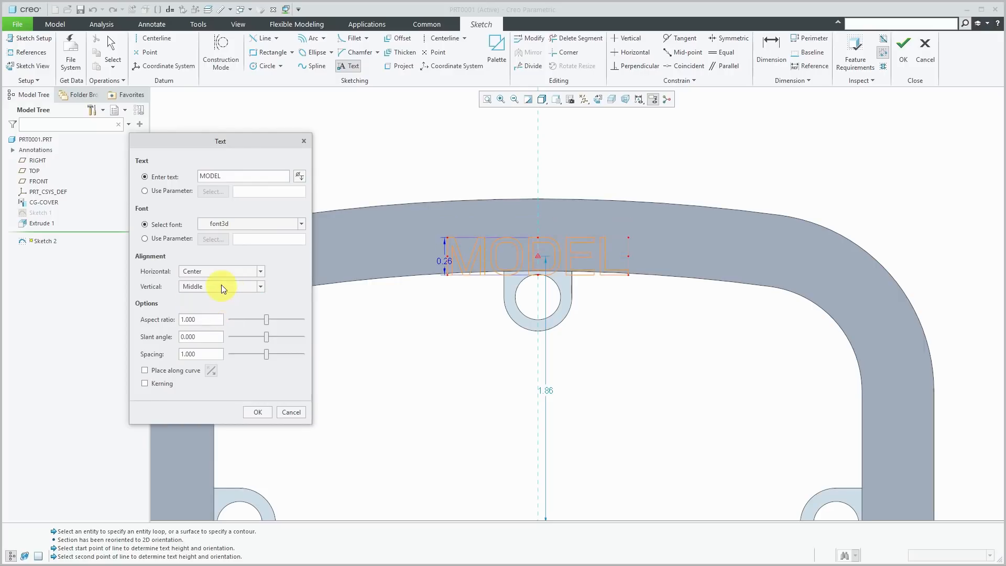
pyautogui.click(221, 286)
pyautogui.click(215, 315)
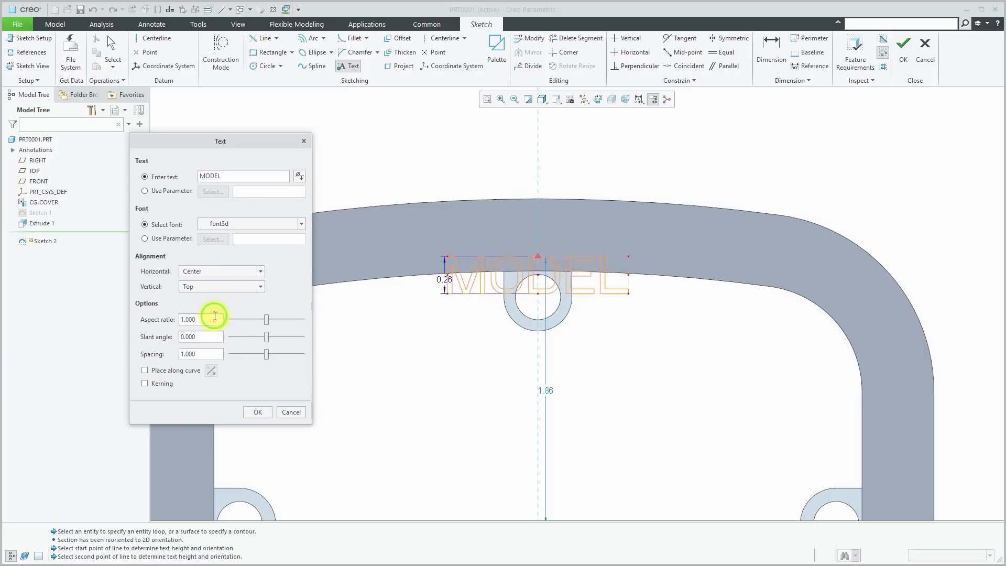
pyautogui.click(220, 288)
# - Bottom-align the text, keep the font3d font and set aspect ratio to 0.8
pyautogui.click(217, 297)
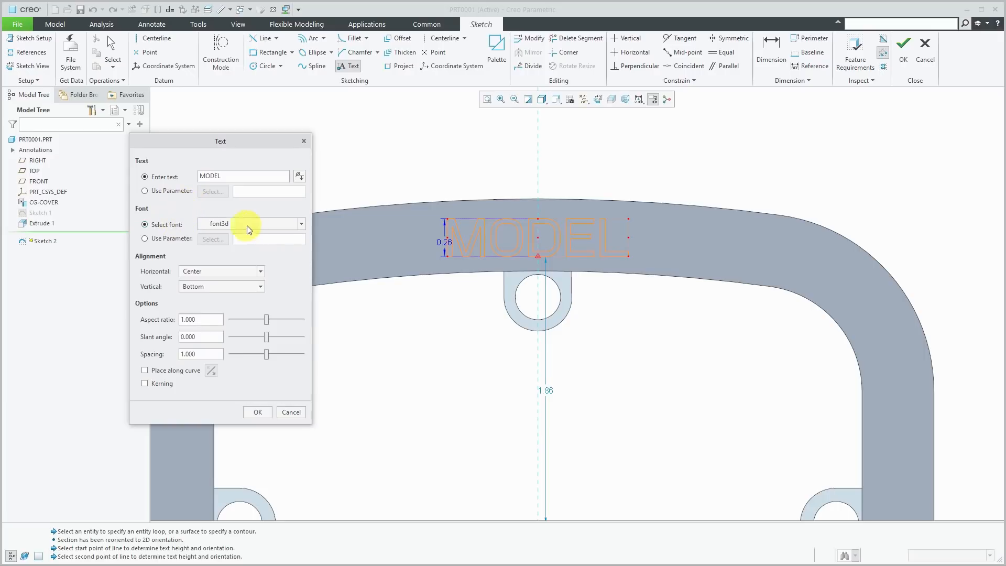
pyautogui.click(300, 225)
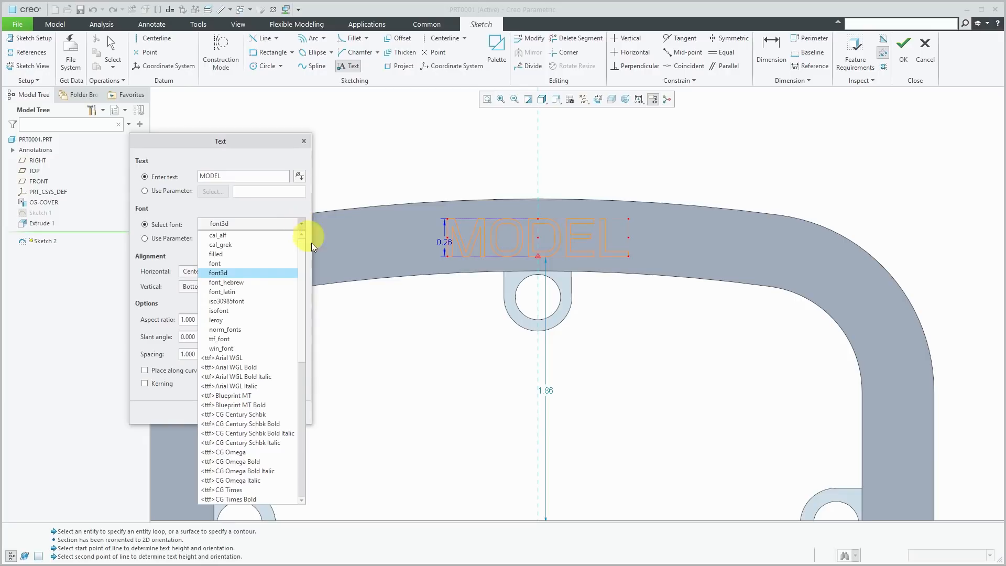
pyautogui.moveTo(303, 252)
pyautogui.mouseDown()
pyautogui.moveTo(302, 418)
pyautogui.moveTo(309, 234)
pyautogui.mouseUp()
pyautogui.click(215, 273)
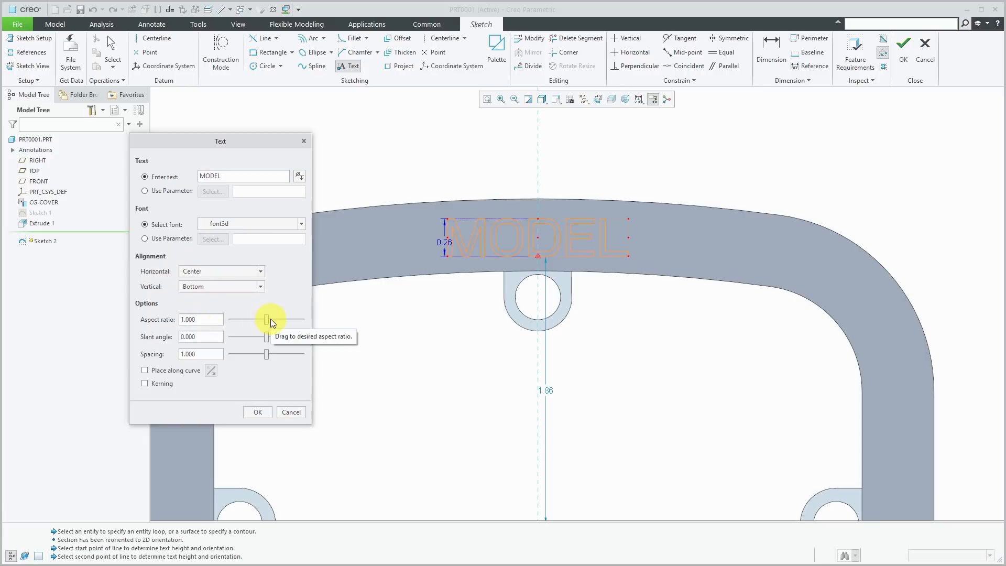
pyautogui.moveTo(269, 319)
pyautogui.mouseDown()
pyautogui.moveTo(278, 319)
pyautogui.moveTo(264, 320)
pyautogui.mouseUp()
pyautogui.doubleClick(197, 318)
pyautogui.write('.8')
pyautogui.press('Return')
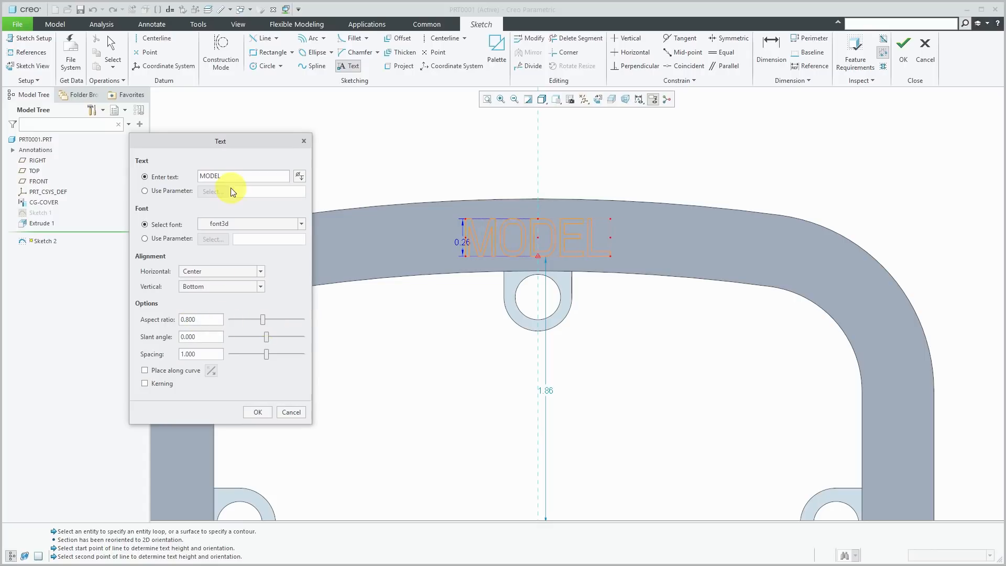
# - Set the text slant angle to 15 and letter spacing to 1.000
pyautogui.moveTo(267, 335)
pyautogui.mouseDown()
pyautogui.moveTo(280, 334)
pyautogui.moveTo(255, 336)
pyautogui.moveTo(278, 332)
pyautogui.mouseUp()
pyautogui.click(208, 336)
pyautogui.doubleClick(207, 336)
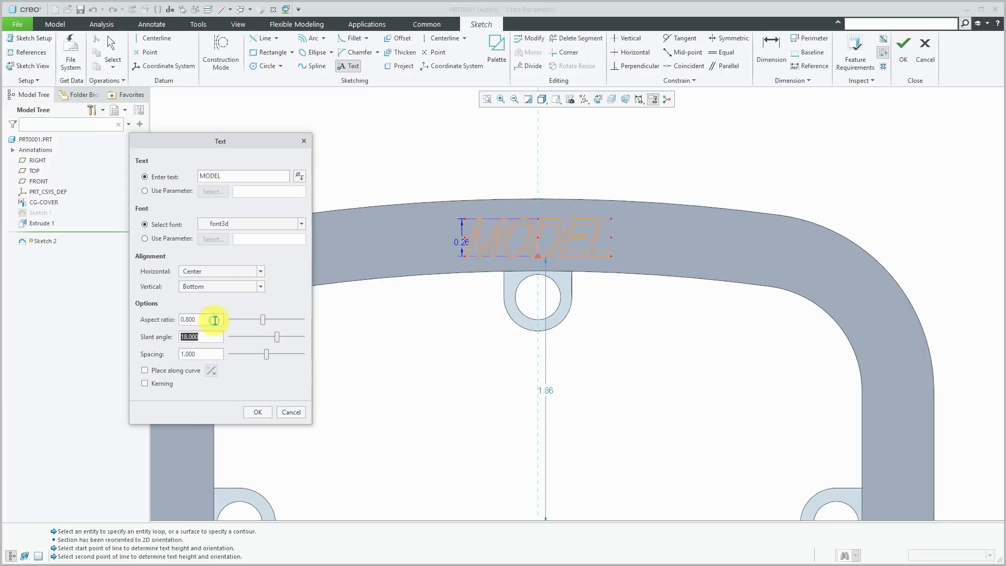
pyautogui.write('15')
pyautogui.press('Return')
pyautogui.moveTo(266, 355); pyautogui.dragTo(265, 358)
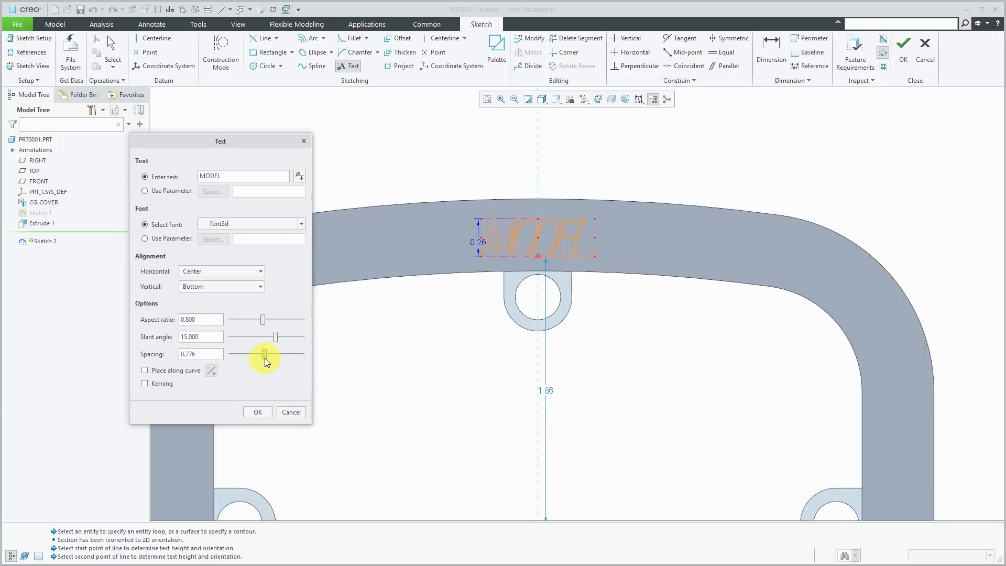
pyautogui.doubleClick(217, 356)
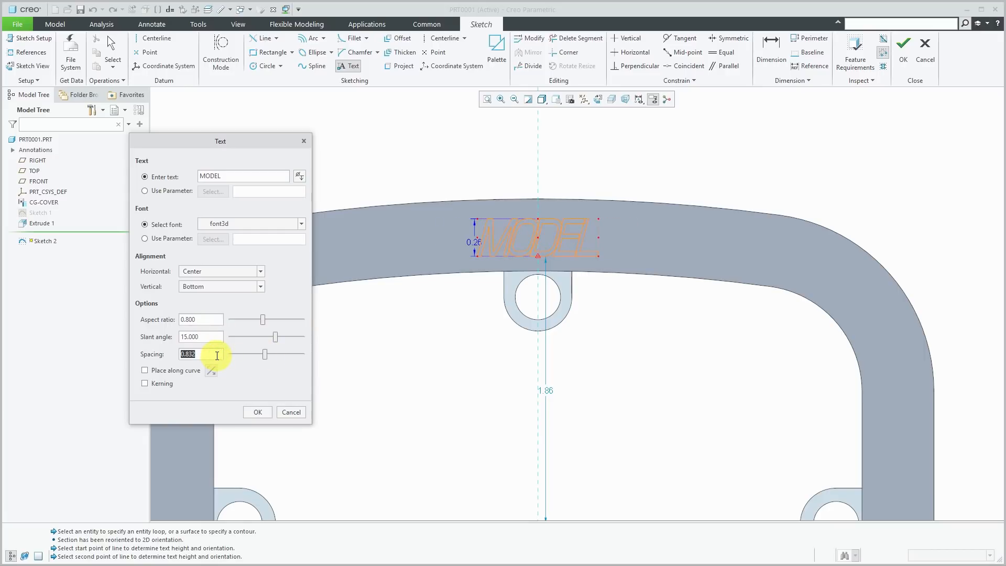
pyautogui.write('1')
pyautogui.press('Return')
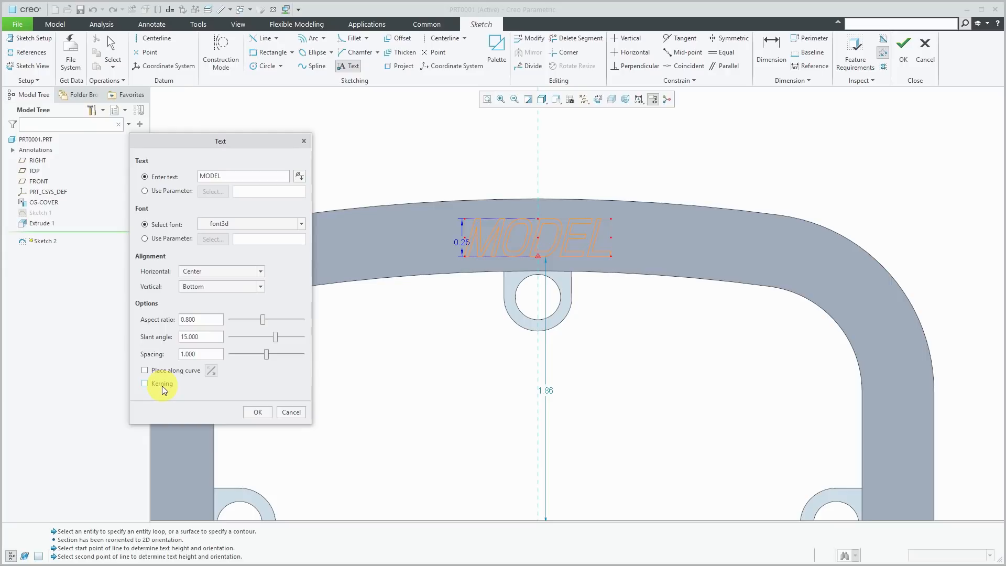
pyautogui.click(262, 411)
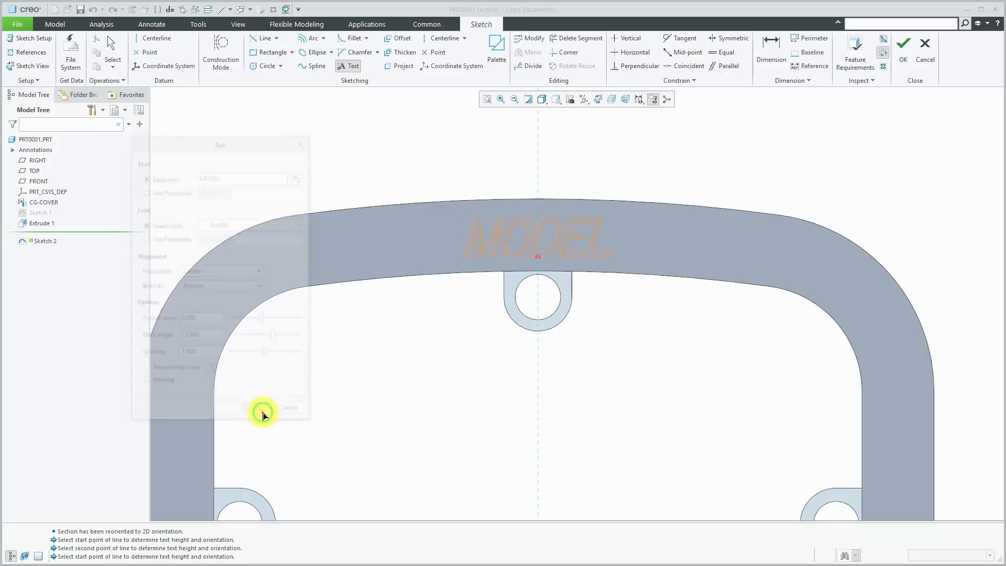
pyautogui.click(904, 48)
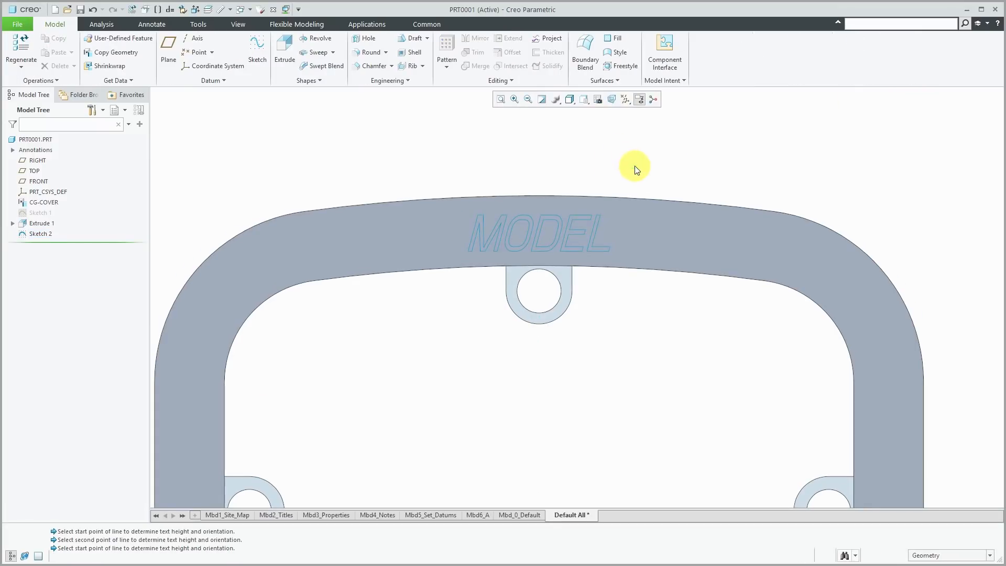
pyautogui.moveTo(621, 152); pyautogui.dragTo(624, 162, button='middle')
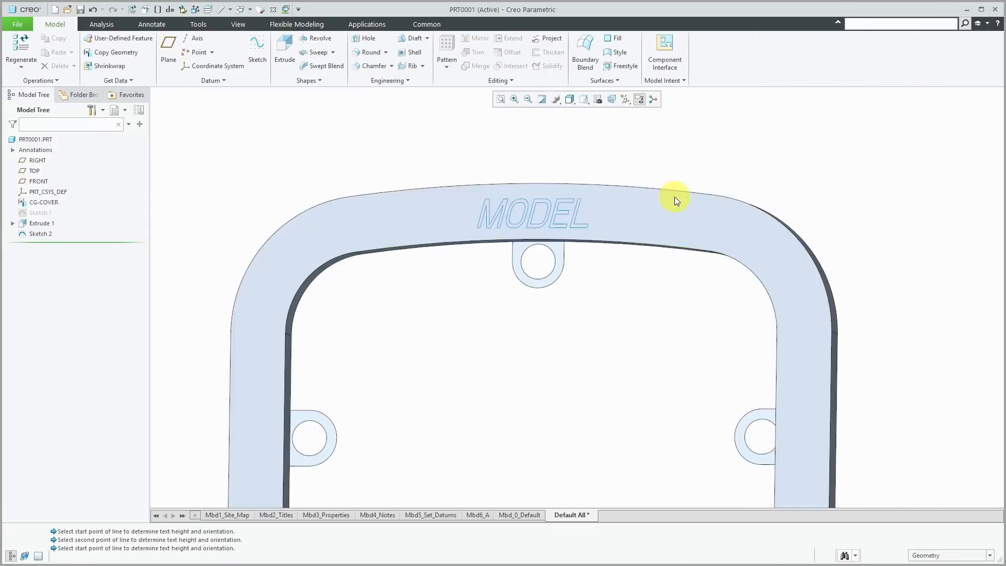
pyautogui.scroll(3, 561, 197)
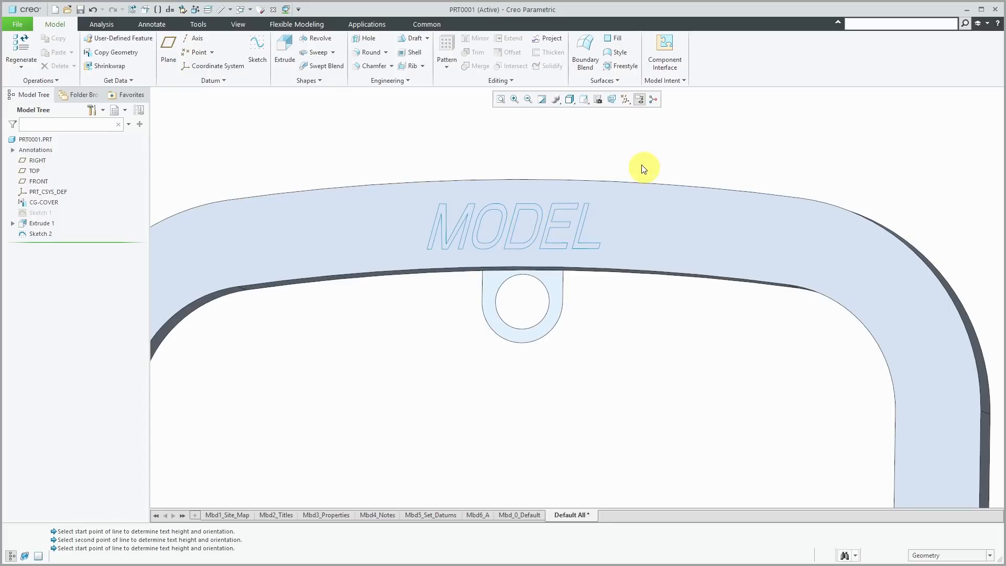
# - Create a String parameter named CLASS with value ALPHA on PRT0001
pyautogui.click(198, 25)
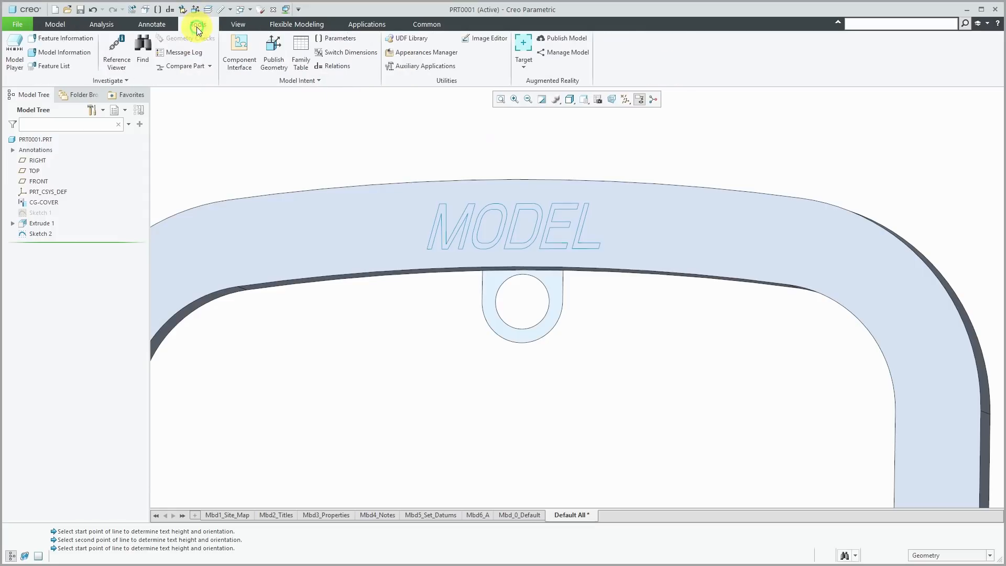
pyautogui.click(333, 38)
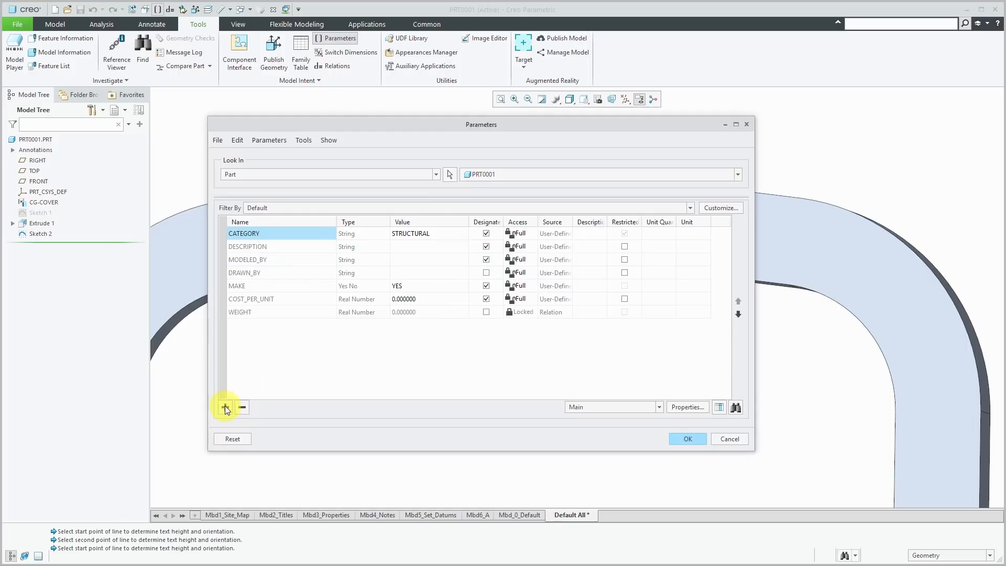
pyautogui.click(225, 407)
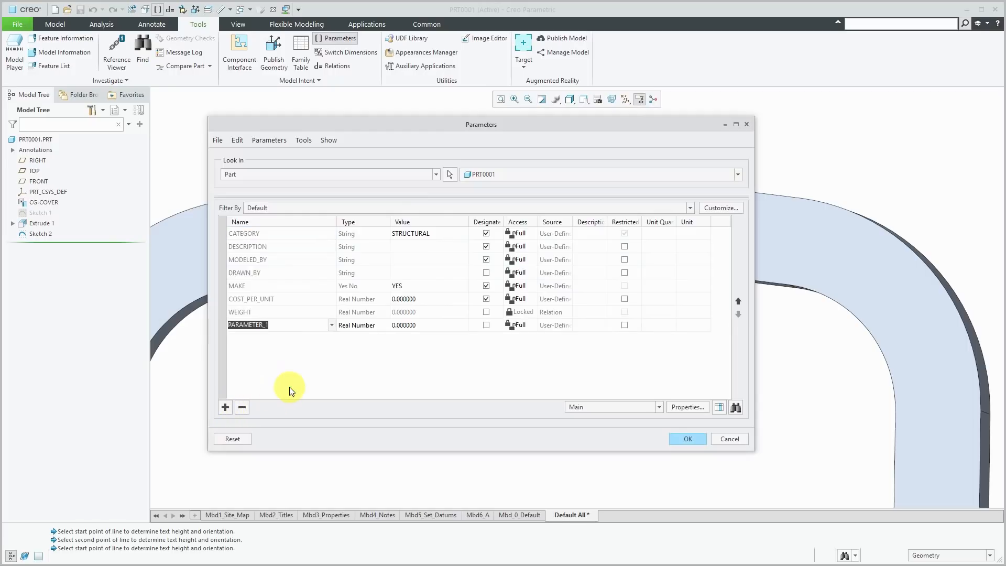
pyautogui.write('CLASS')
pyautogui.click(383, 325)
pyautogui.click(382, 324)
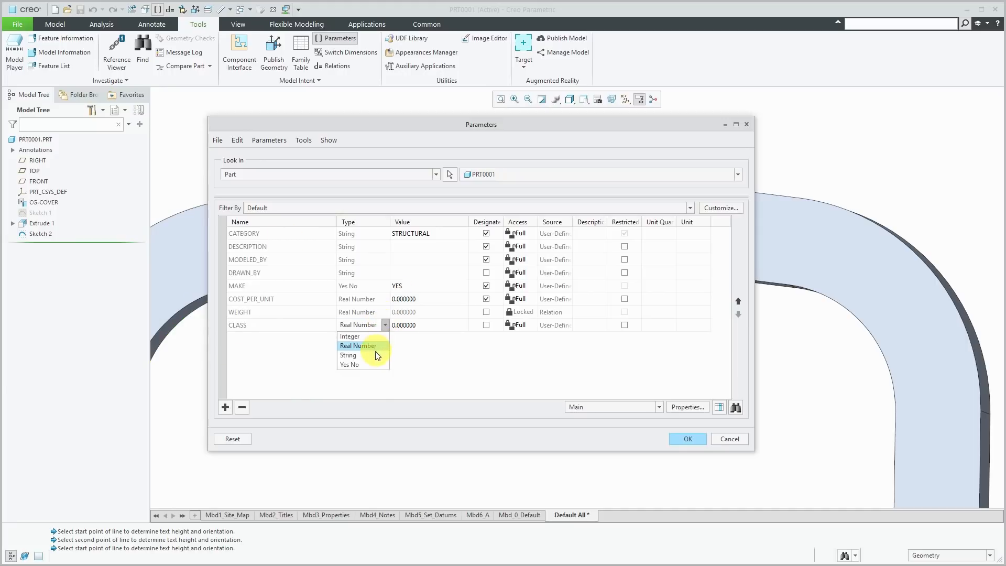
pyautogui.click(377, 355)
pyautogui.click(426, 328)
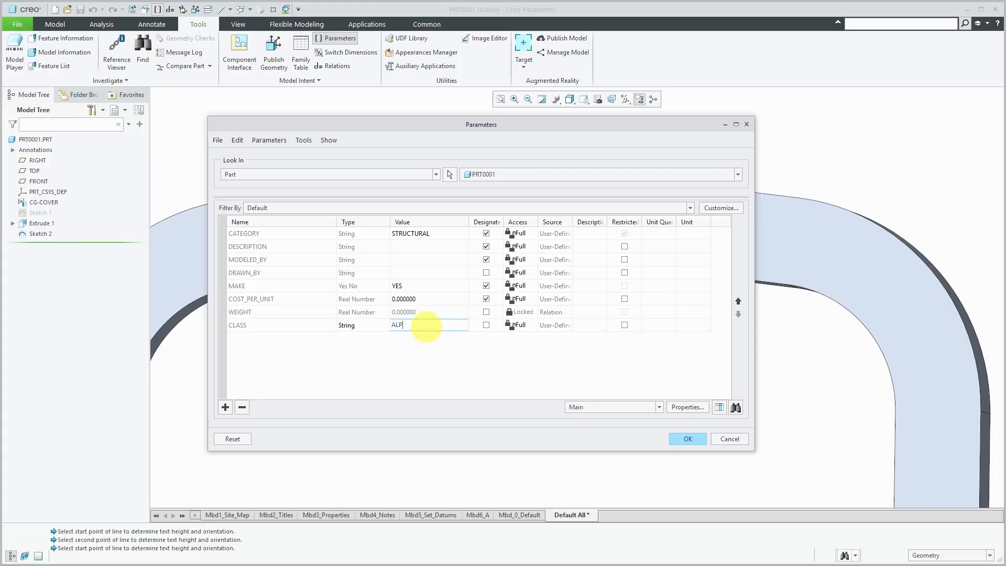
pyautogui.click(688, 439)
pyautogui.click(549, 224)
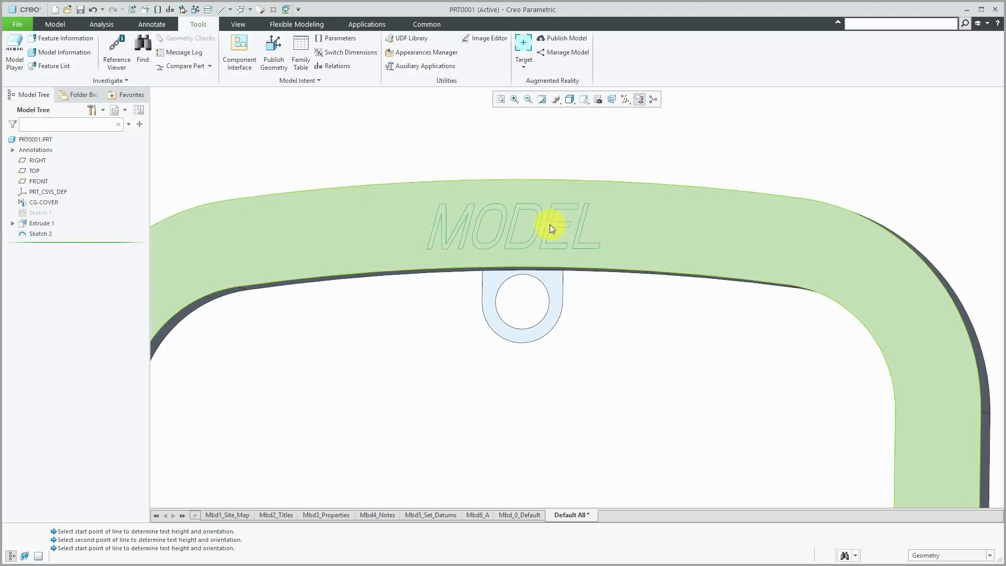
pyautogui.click(45, 233)
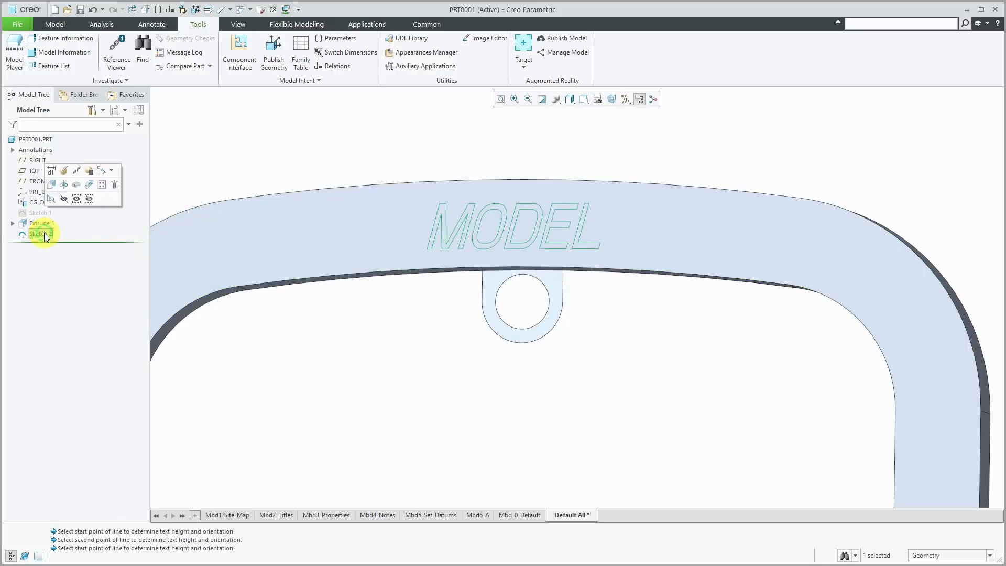
# - Edit Sketch 2, setting text height to 0.25 and its position dimension to 1.85
pyautogui.click(60, 166)
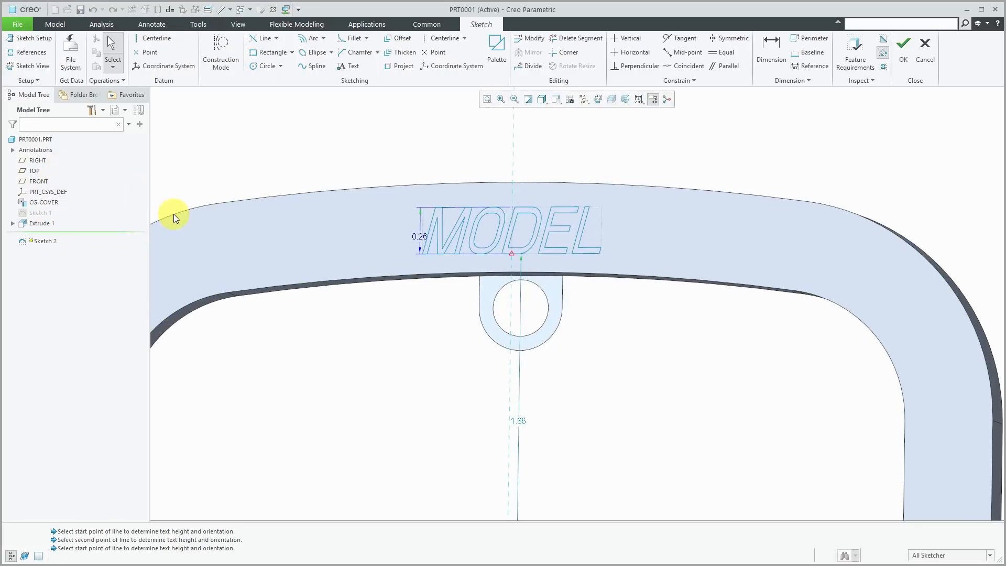
pyautogui.scroll(-2, 521, 301)
pyautogui.doubleClick(440, 248)
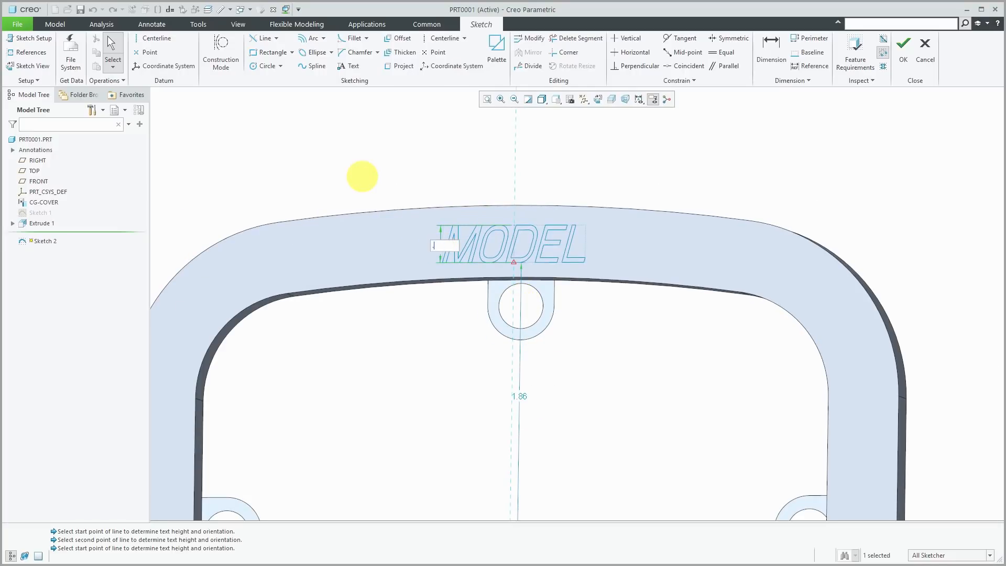
pyautogui.press('Return')
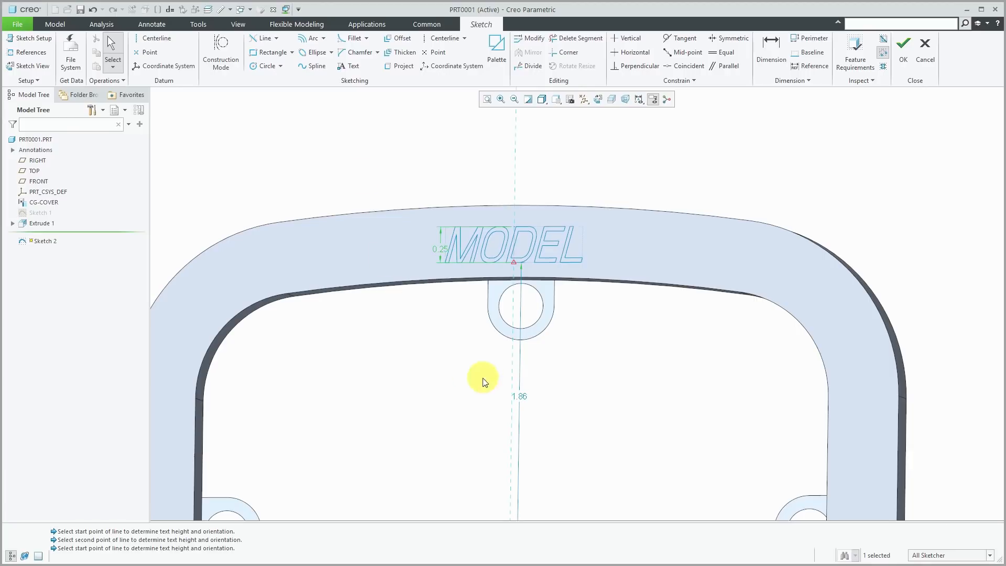
pyautogui.doubleClick(524, 394)
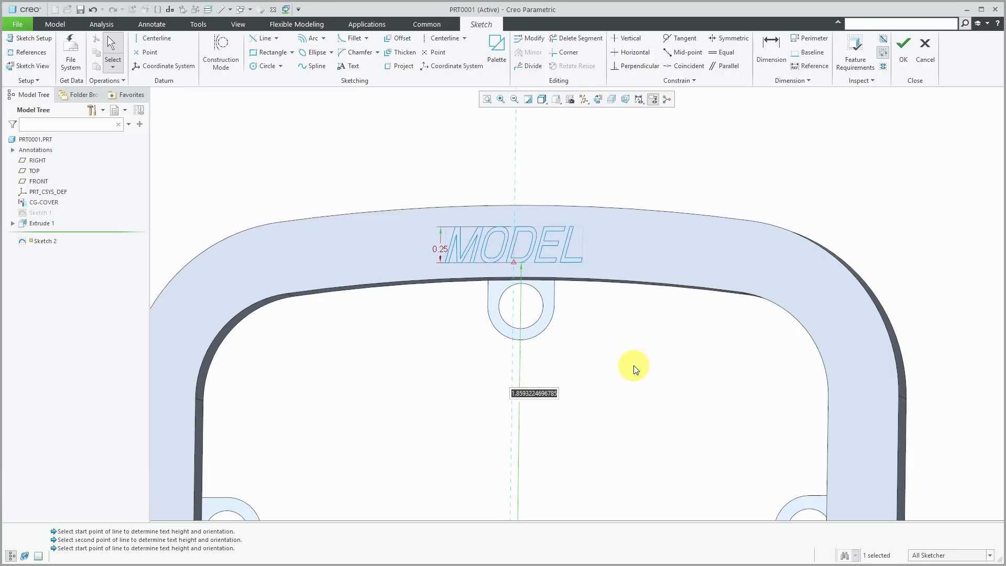
pyautogui.write('1.85')
pyautogui.press('Return')
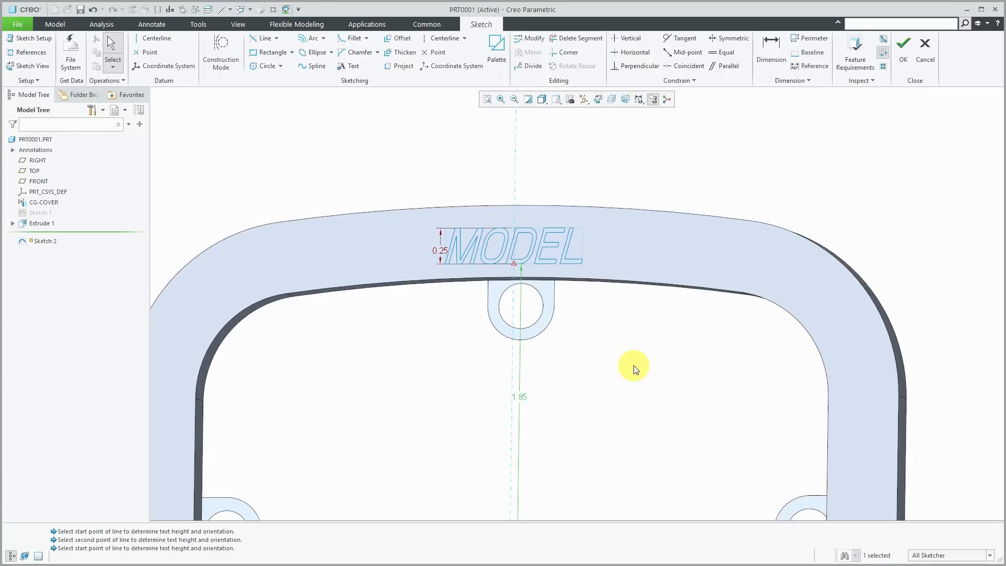
# - Link the sketch text to the CLASS parameter so it reads ALPHA, and finish the sketch
pyautogui.click(567, 248)
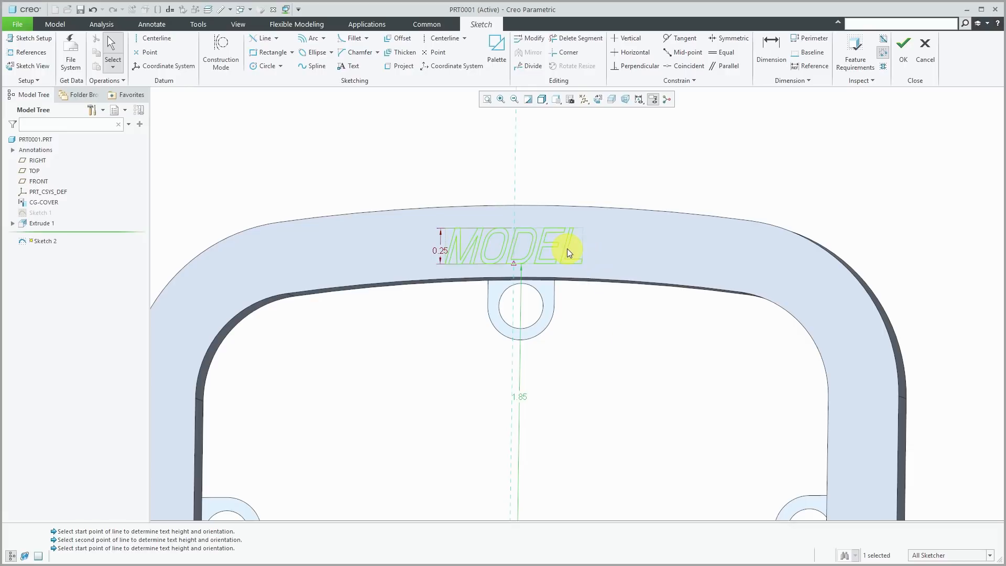
pyautogui.doubleClick(567, 248)
pyautogui.moveTo(540, 150); pyautogui.dragTo(312, 165)
pyautogui.click(204, 213)
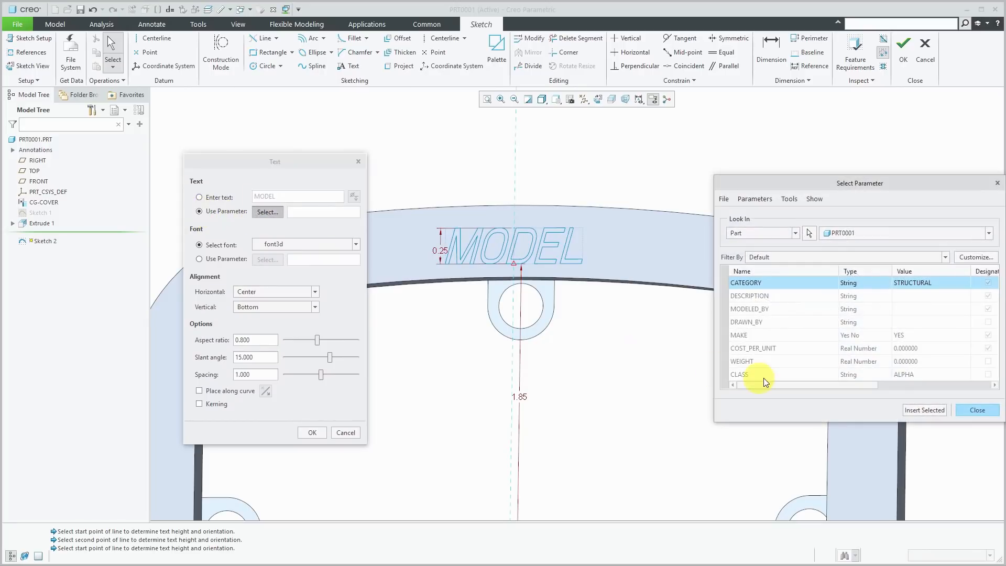
pyautogui.click(740, 375)
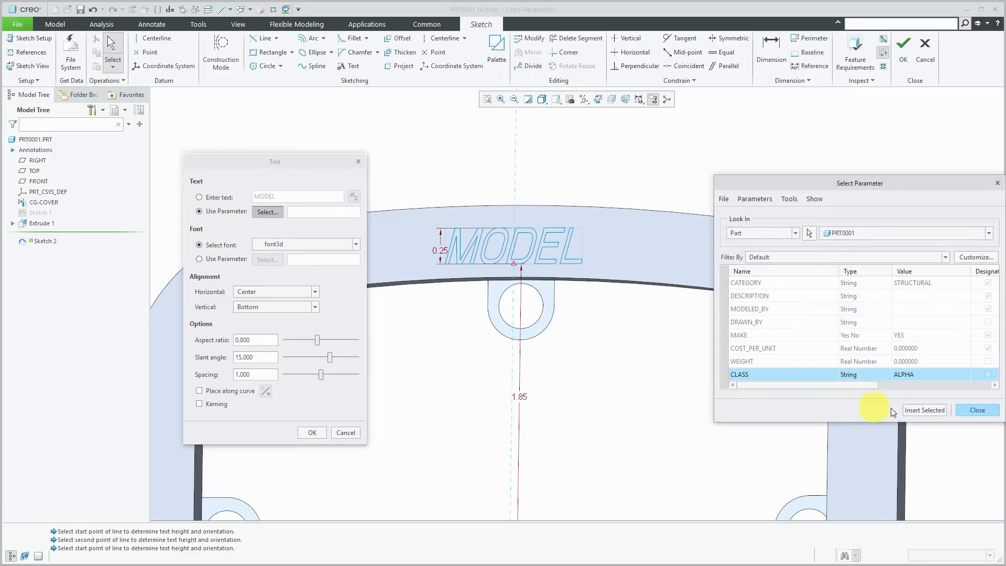
pyautogui.click(932, 411)
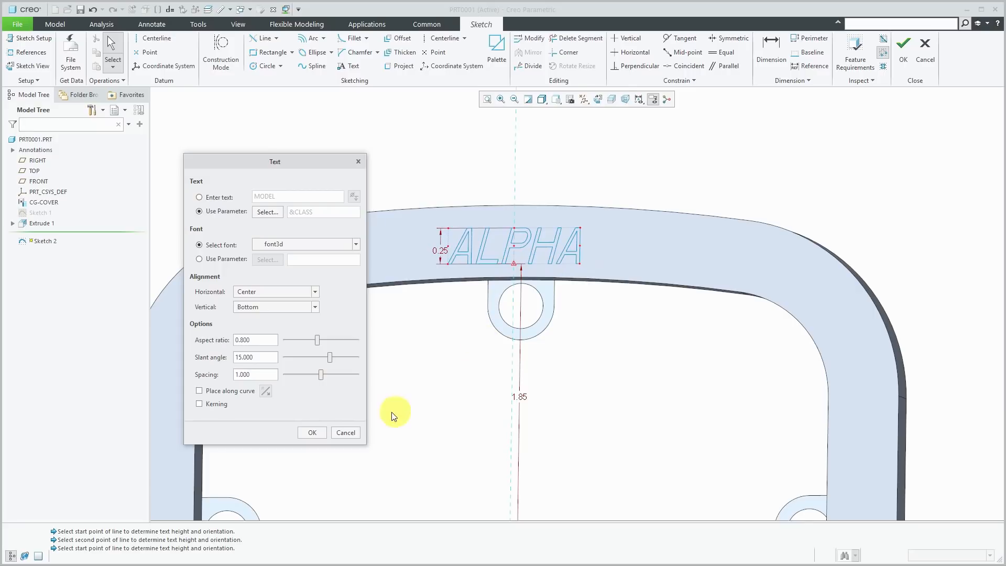
pyautogui.click(312, 432)
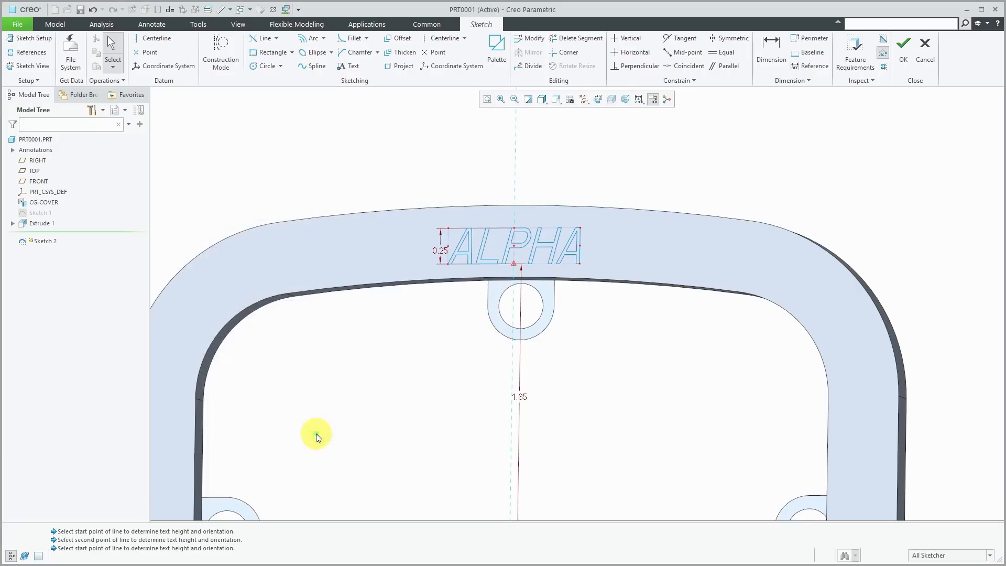
pyautogui.click(904, 52)
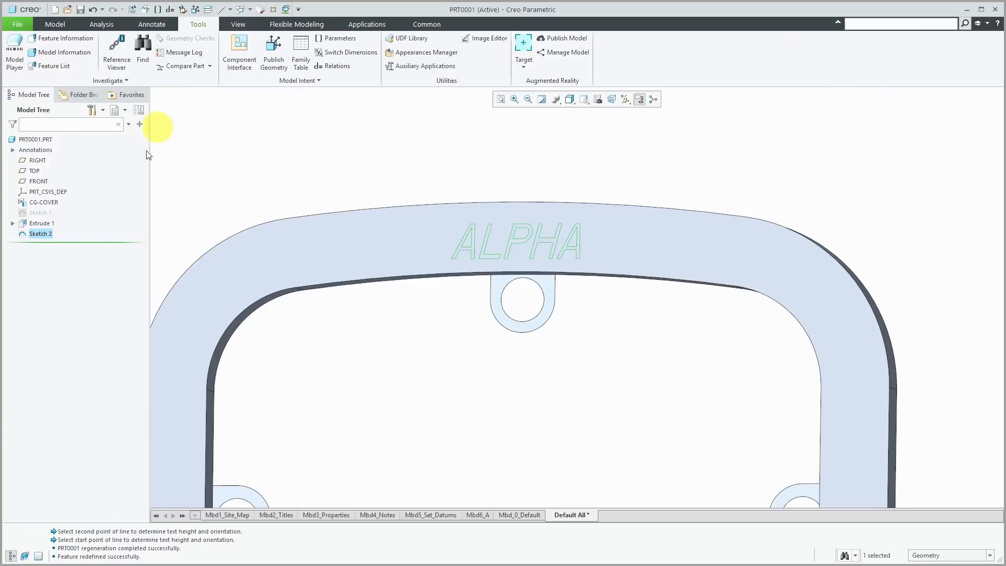
pyautogui.click(48, 234)
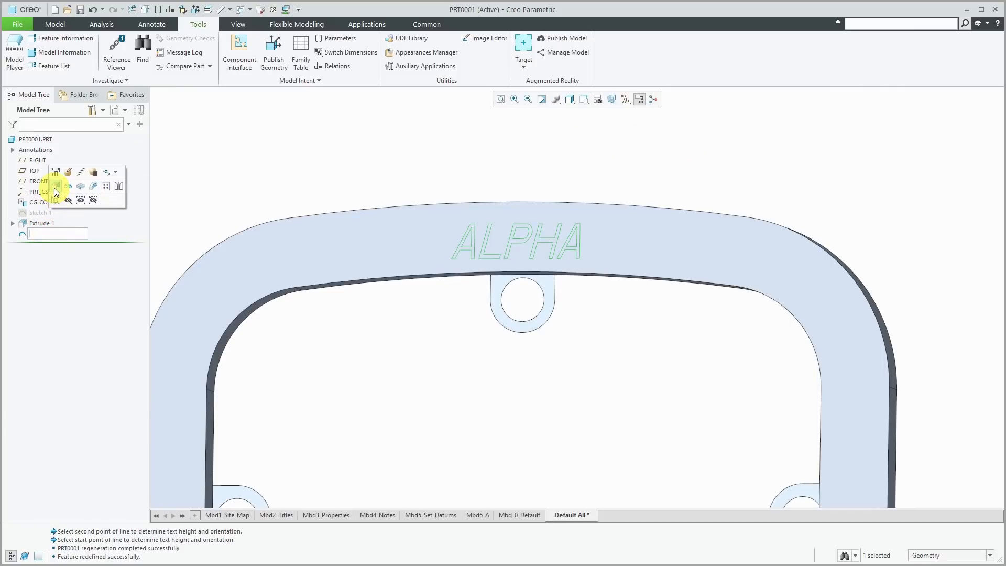
pyautogui.click(58, 197)
# - Cut the ALPHA text from Sketch 2 into the ring's top face as Extrude 2, 0.05 deep, and rotate to view it
pyautogui.hotkey('ctrl', 'd')
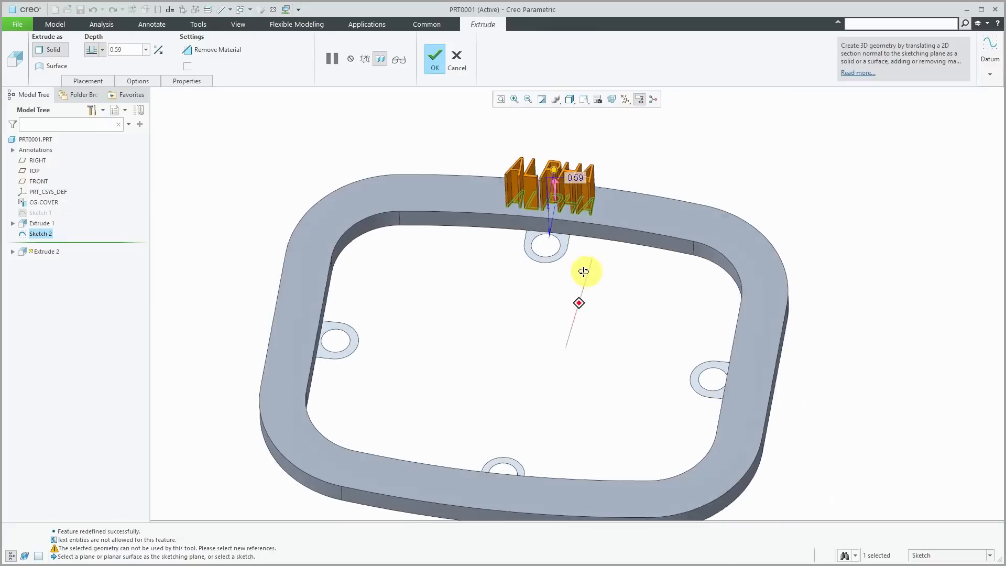
pyautogui.scroll(3, 569, 151)
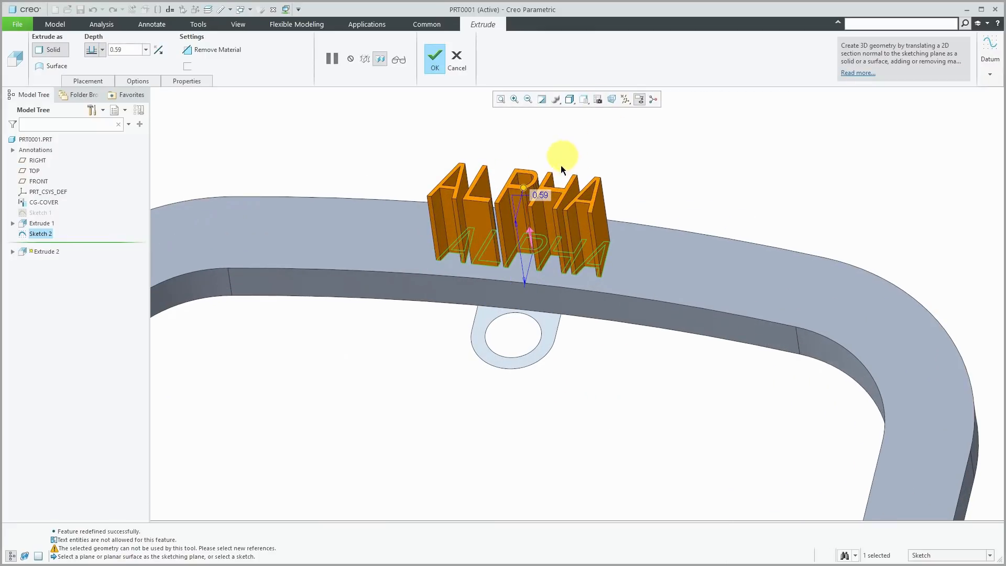
pyautogui.moveTo(522, 189); pyautogui.dragTo(539, 261)
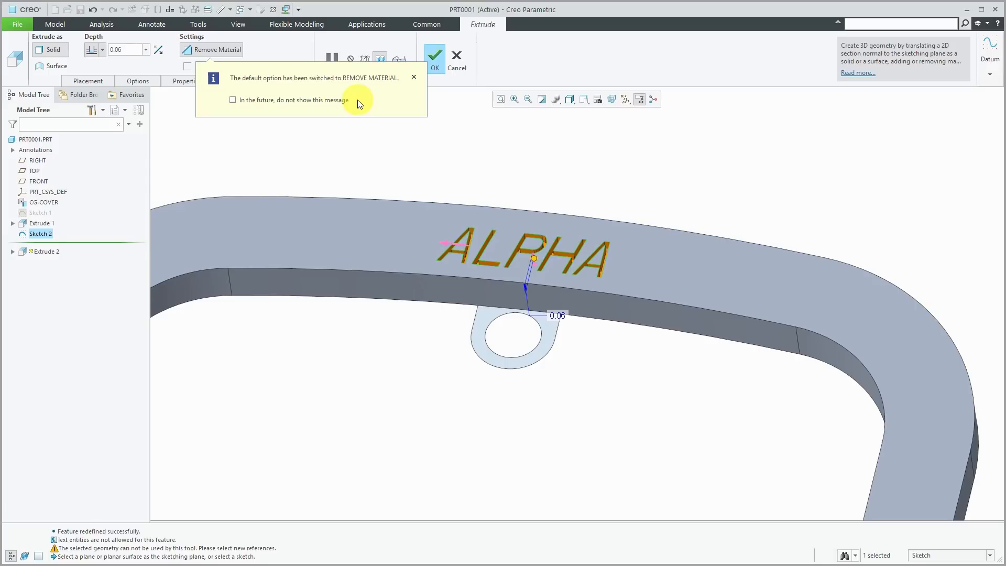
pyautogui.doubleClick(560, 317)
pyautogui.write('0.05')
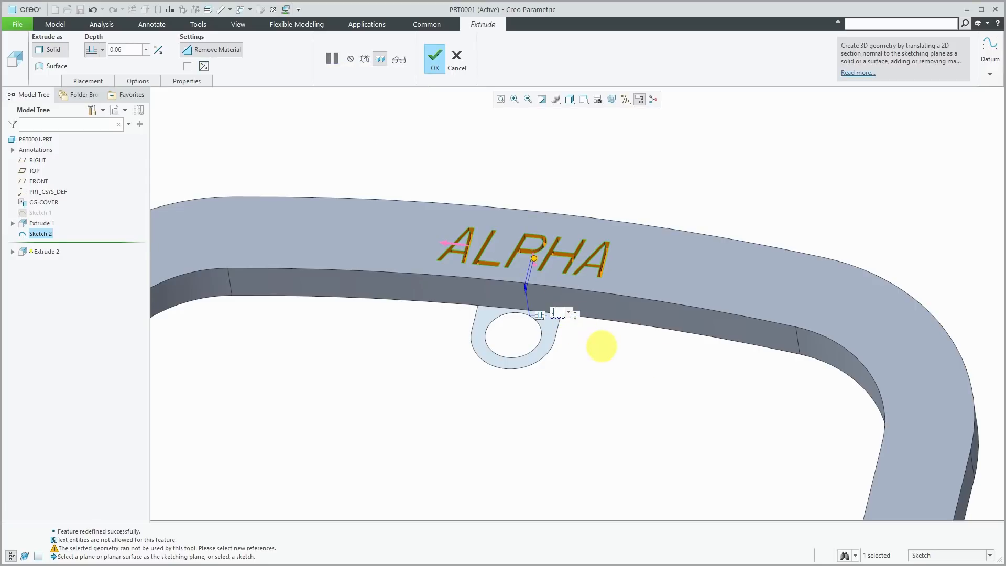
pyautogui.click(602, 344)
pyautogui.click(437, 59)
pyautogui.moveTo(502, 162)
pyautogui.mouseDown(button='middle')
pyautogui.moveTo(524, 161)
pyautogui.moveTo(506, 184)
pyautogui.mouseUp(button='middle')
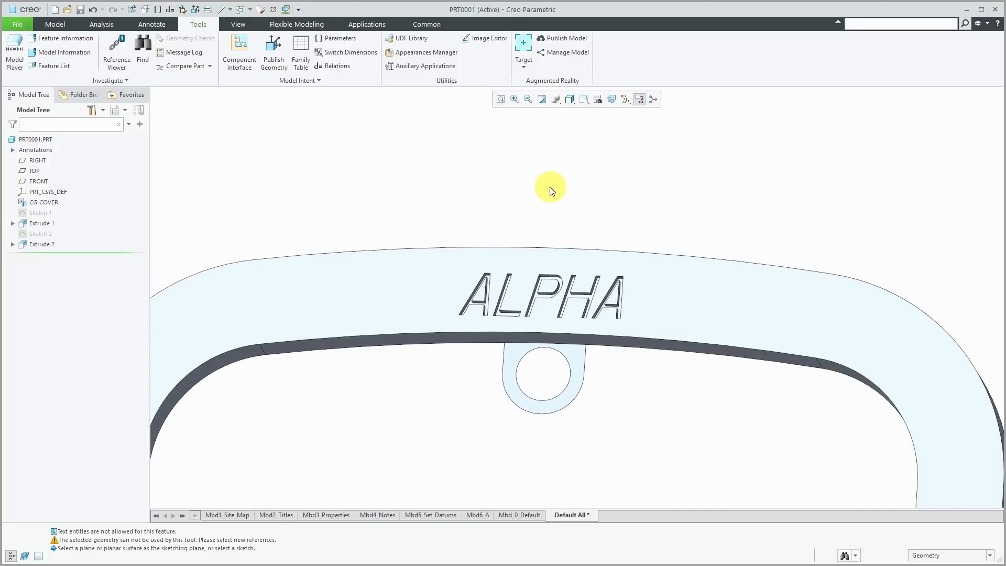
# - Add the CLASS parameter as a family table column, with the generic PRT0001 row reading ALPHA
pyautogui.click(301, 55)
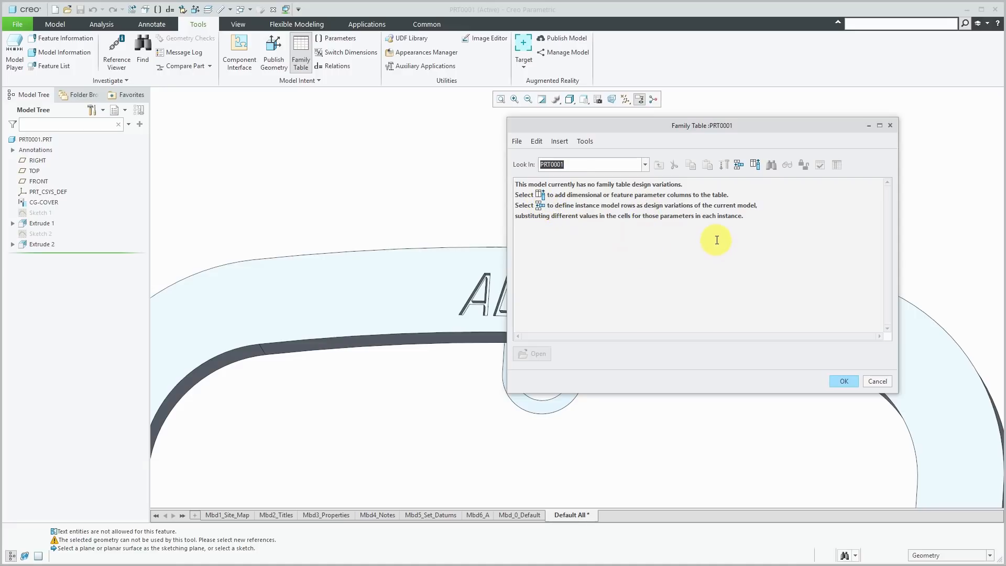
pyautogui.click(756, 170)
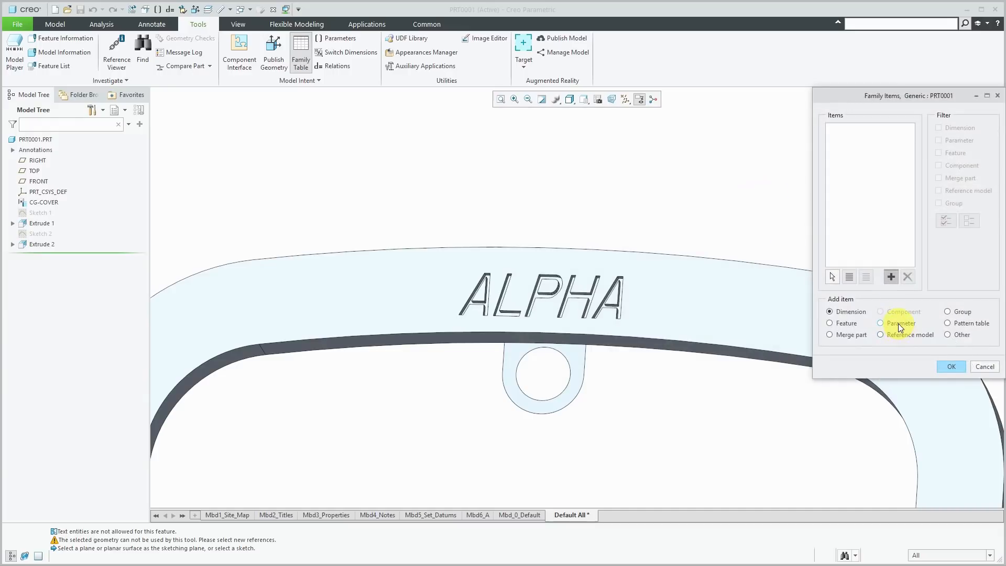
pyautogui.click(898, 323)
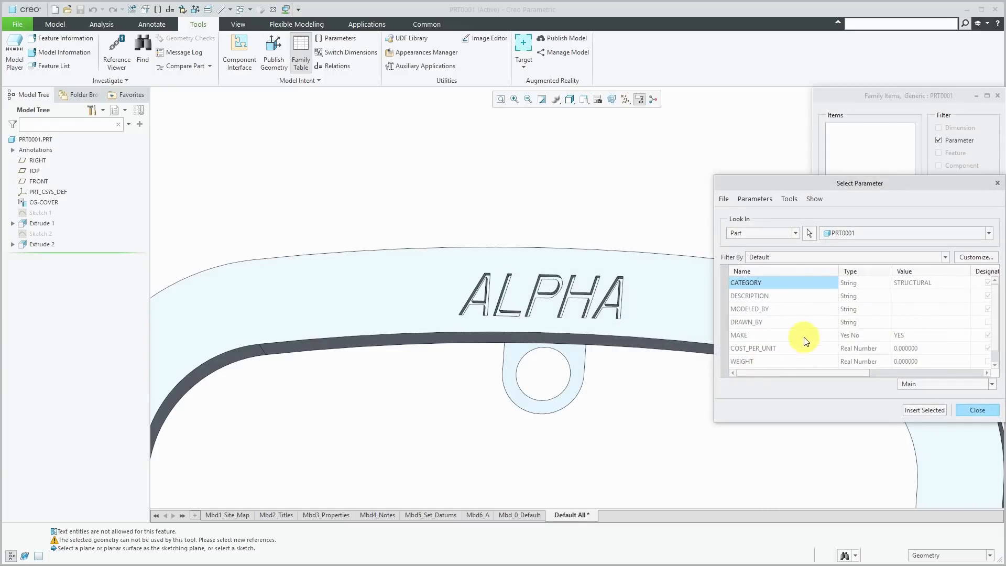
pyautogui.scroll(-1, 799, 335)
pyautogui.click(748, 360)
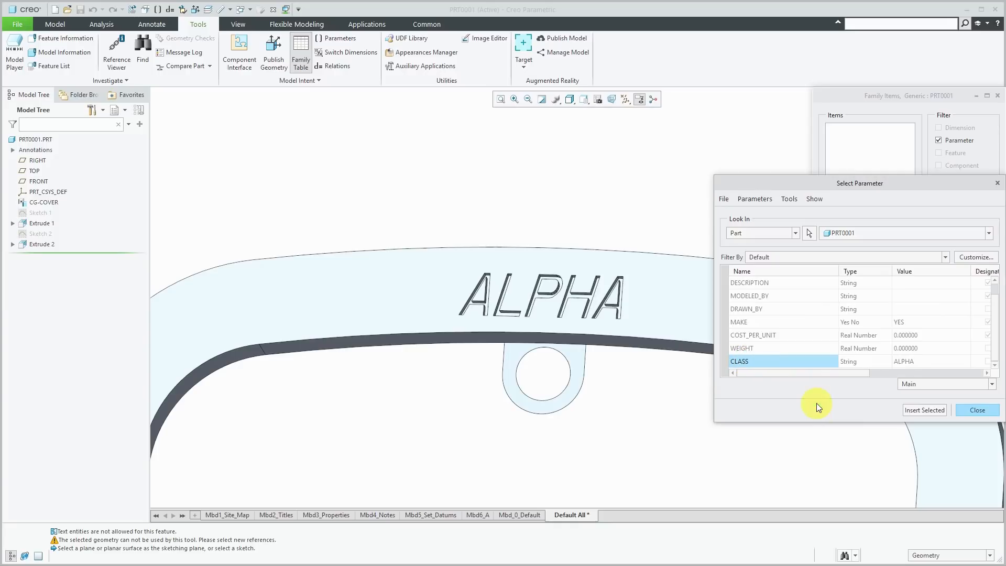
pyautogui.click(926, 411)
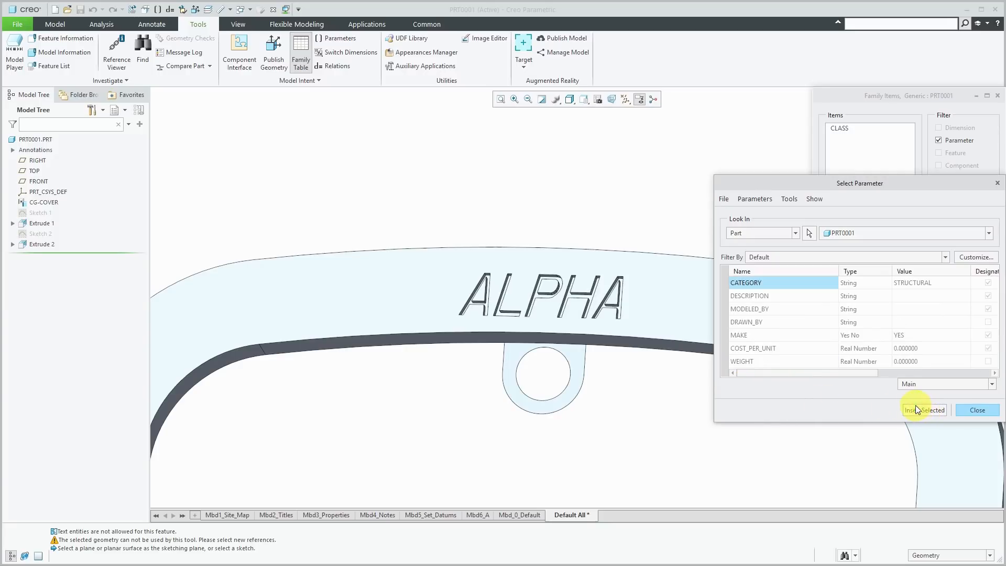
pyautogui.click(966, 412)
pyautogui.click(957, 371)
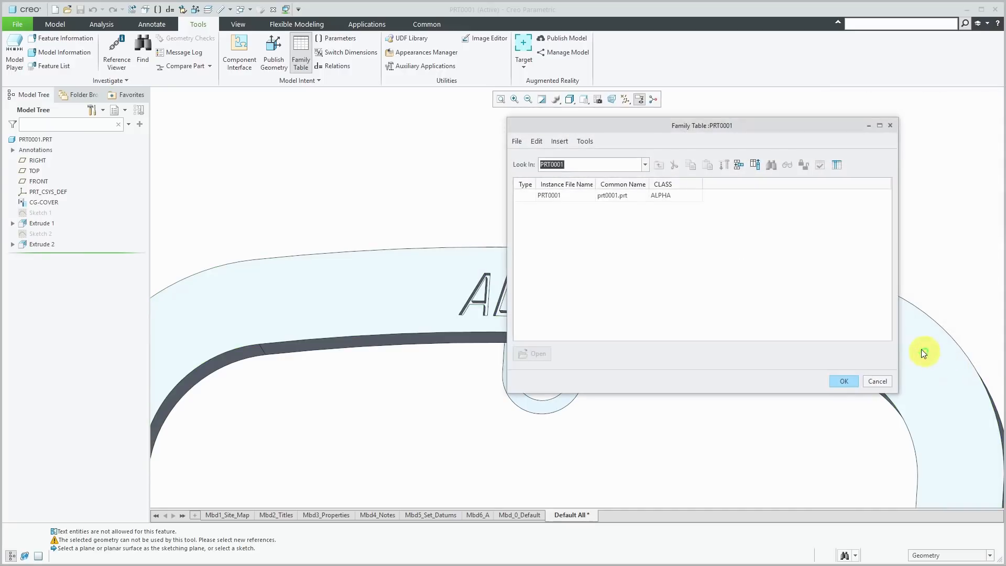
# - Insert three instance rows, setting CLASS to BETA for PRT0001_INST1 and GAMMA for PRT0001_INST2
pyautogui.click(738, 165)
pyautogui.click(738, 165)
pyautogui.click(738, 165)
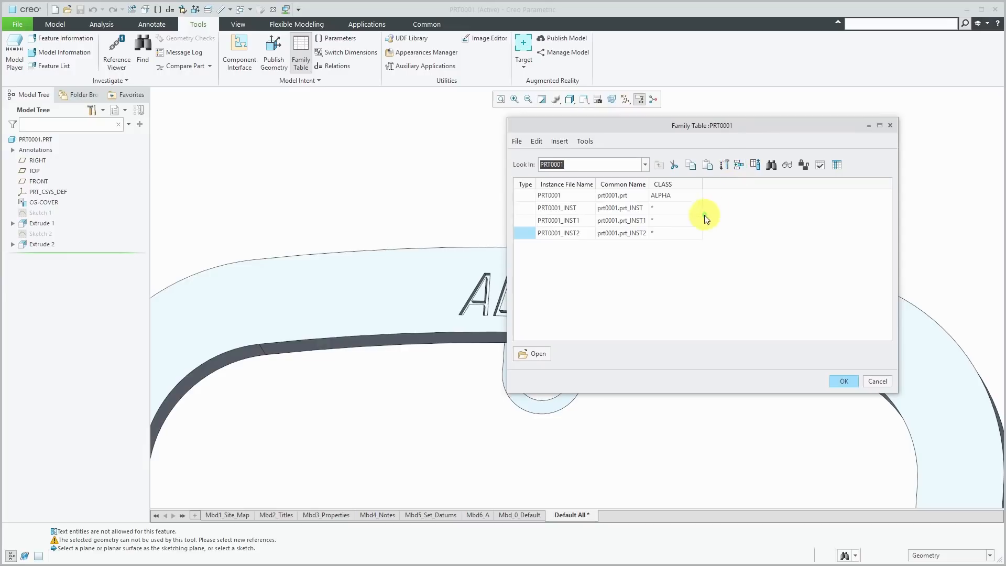
pyautogui.doubleClick(666, 220)
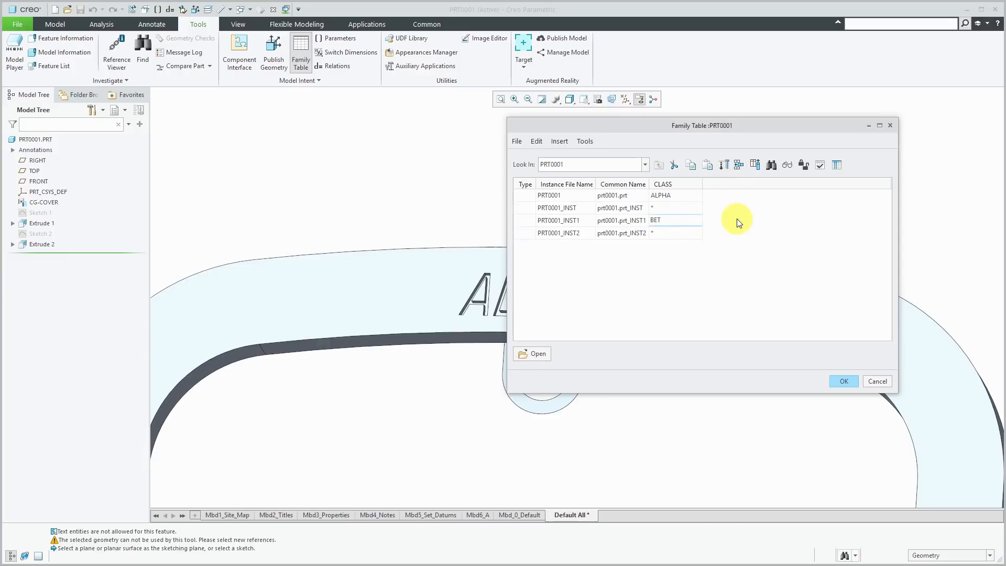
pyautogui.doubleClick(684, 232)
pyautogui.write('GAMMA')
pyautogui.click(844, 381)
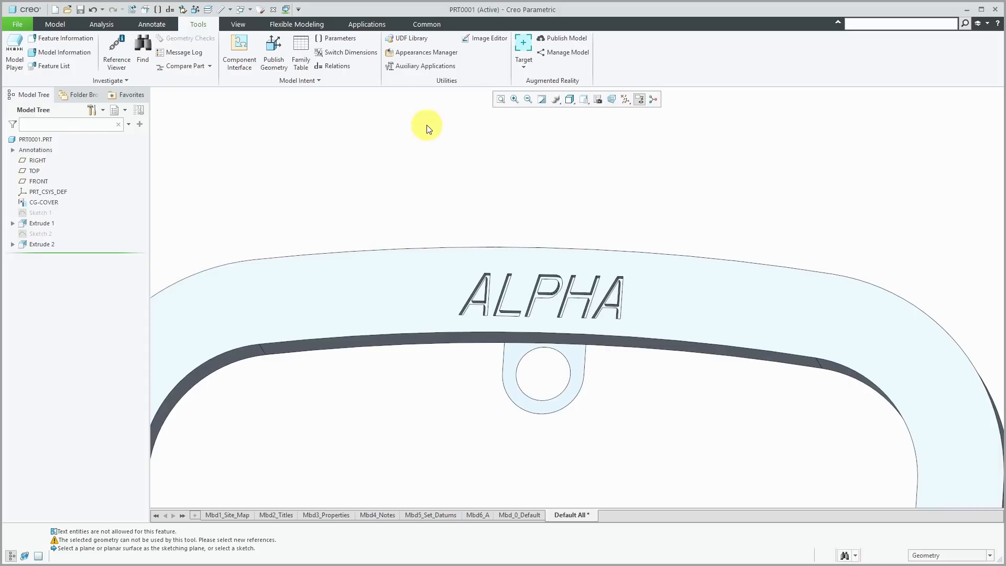
pyautogui.click(300, 53)
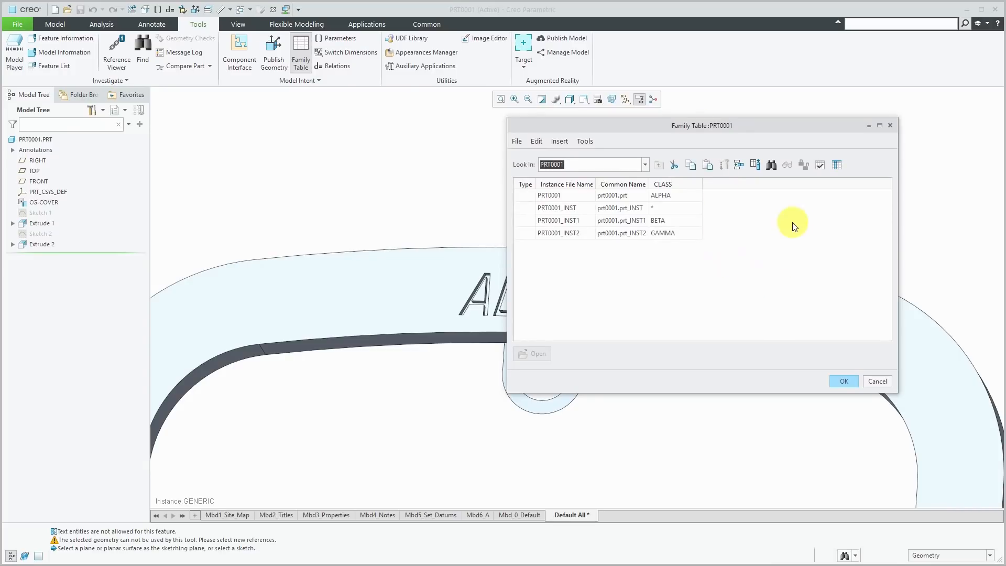
# - Verify all three family table instances
pyautogui.click(820, 166)
pyautogui.click(474, 378)
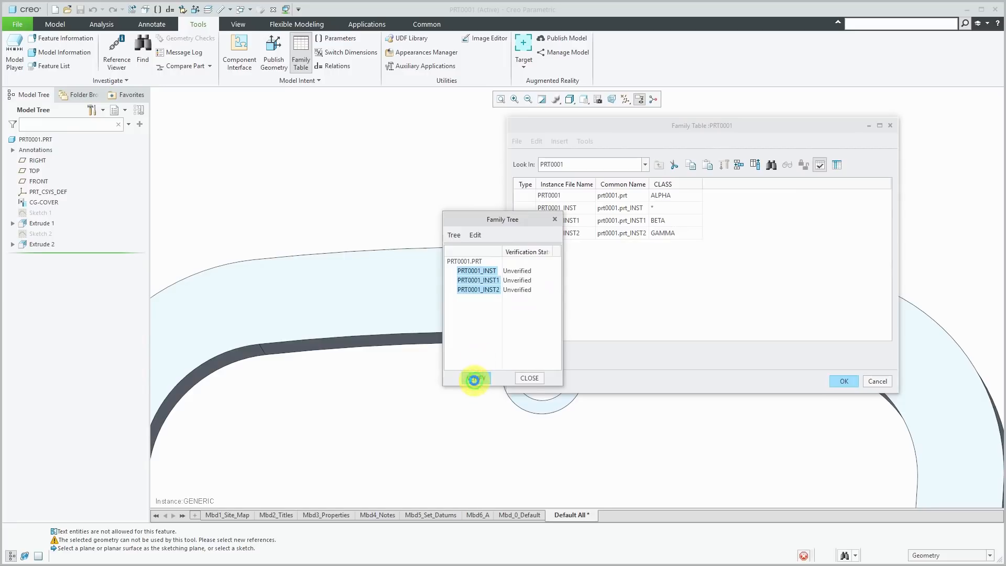
pyautogui.click(533, 378)
# - Open PRT0001_INST1, check that it regenerates with BETA text, then close it
pyautogui.click(572, 219)
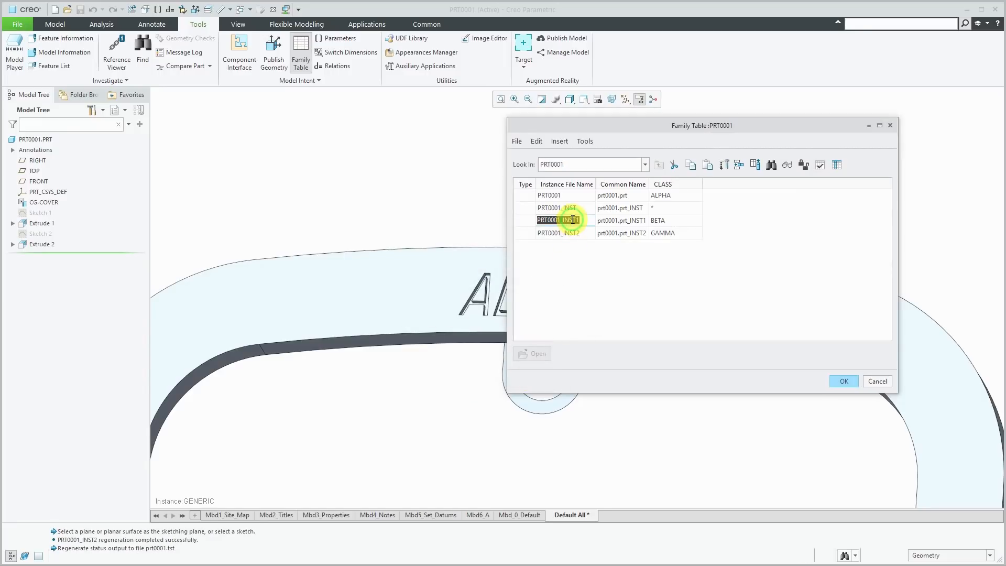
pyautogui.click(533, 350)
pyautogui.scroll(-3, 599, 133)
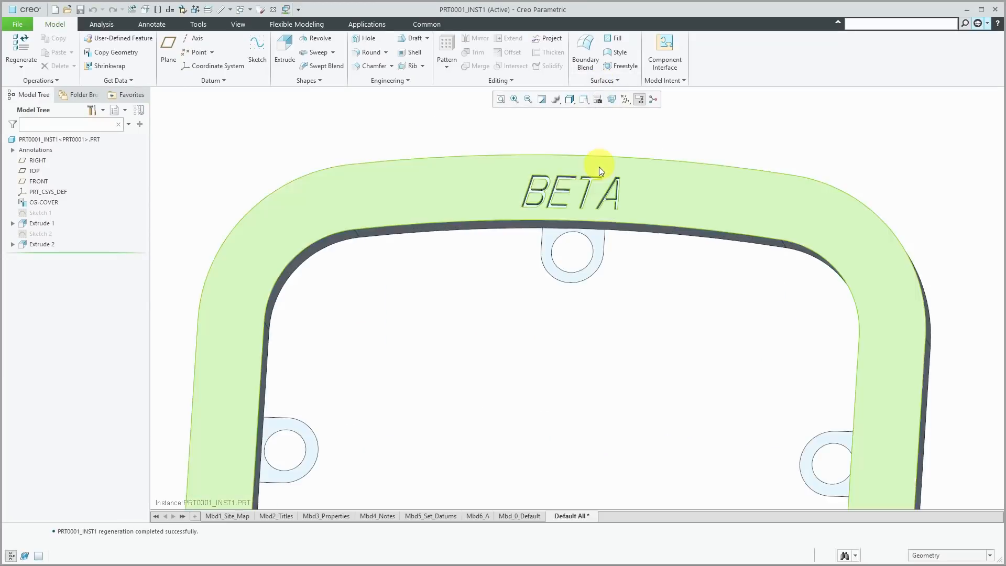
pyautogui.scroll(-3, 599, 168)
pyautogui.keyDown('shift'); pyautogui.moveTo(597, 139); pyautogui.dragTo(617, 285, button='middle'); pyautogui.keyUp('shift')
pyautogui.scroll(2, 623, 291)
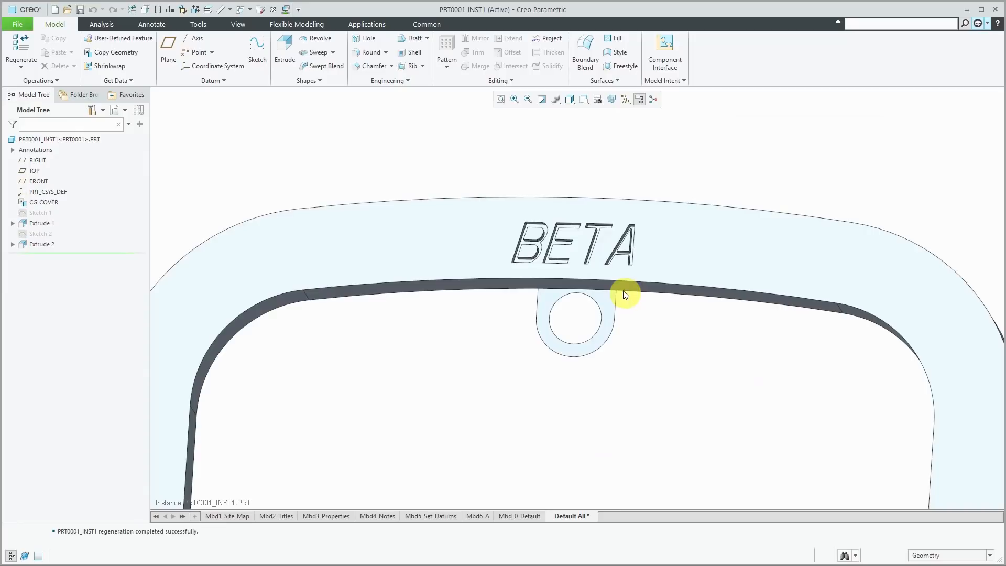
pyautogui.click(272, 8)
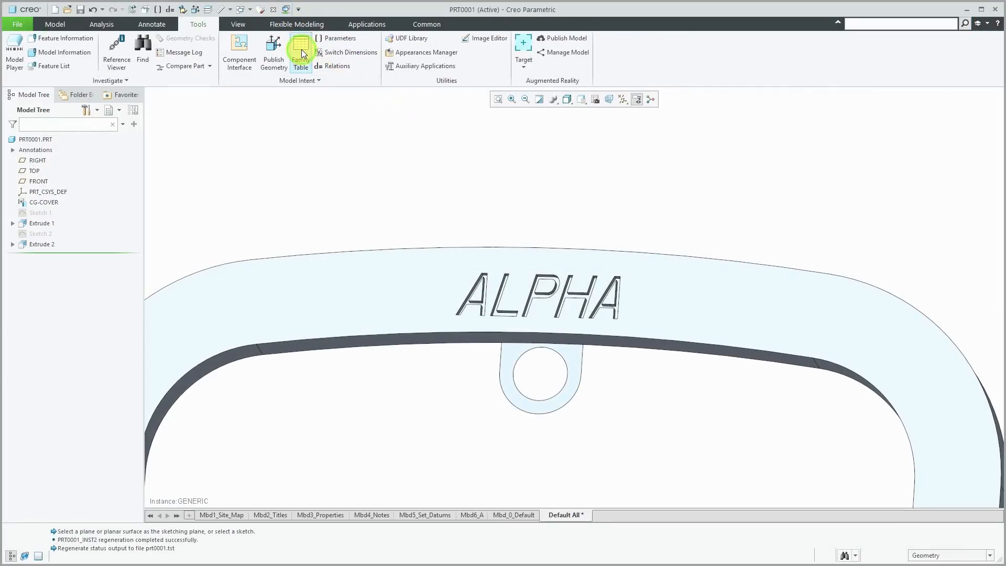
# - Open PRT0001_INST2 from the family table, check its GAMMA text, then close it
pyautogui.click(301, 49)
pyautogui.click(559, 233)
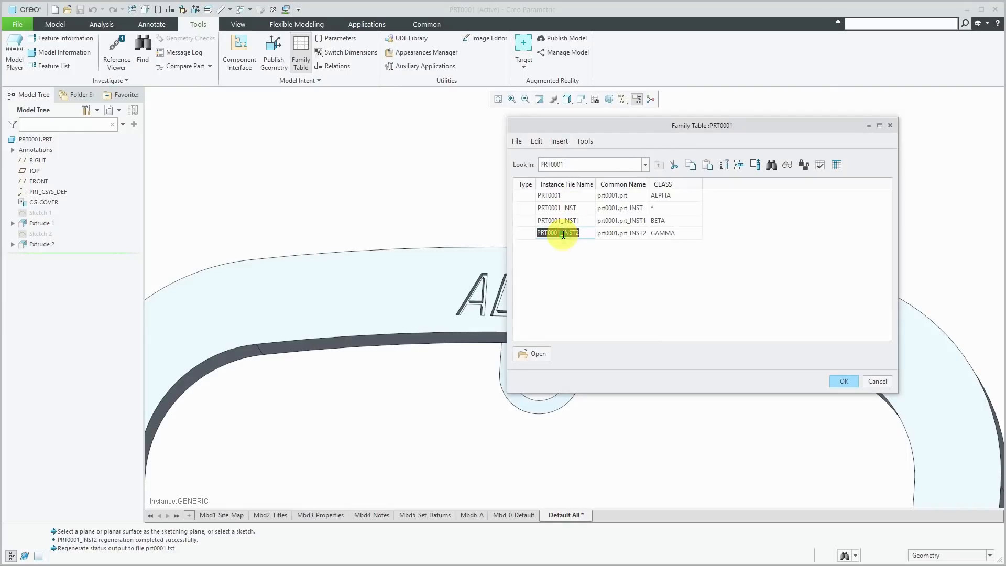
pyautogui.click(530, 354)
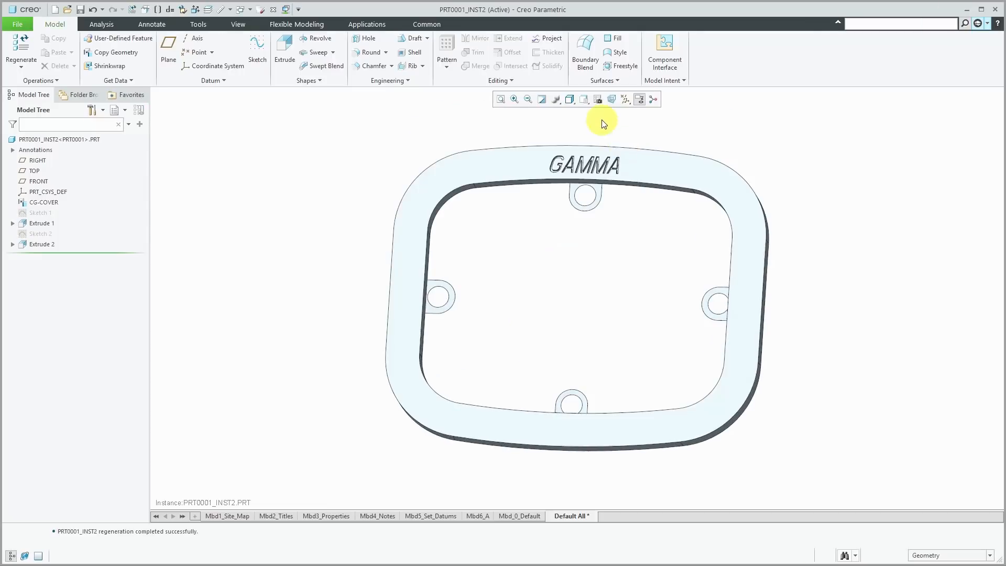
pyautogui.scroll(5, 605, 149)
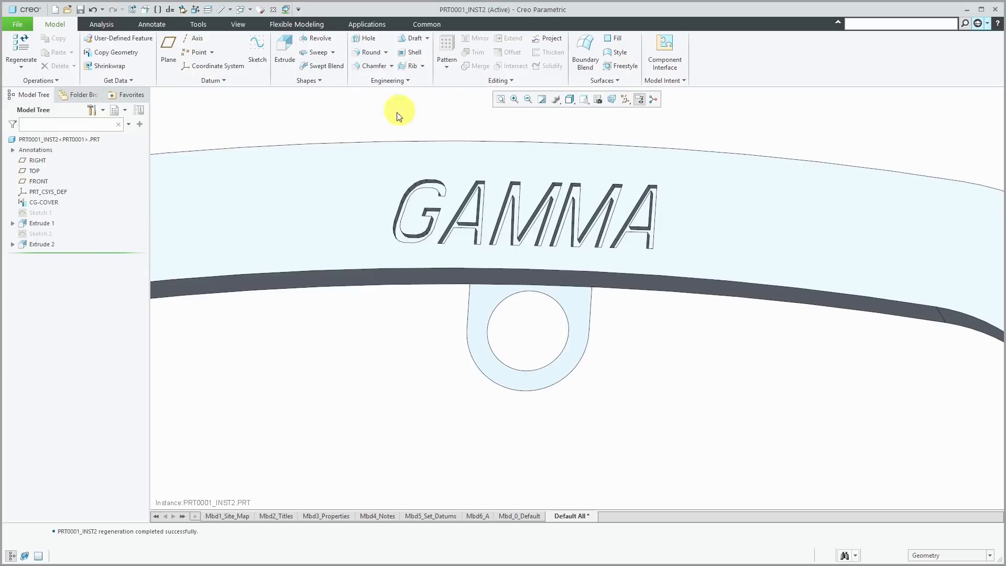
pyautogui.click(274, 12)
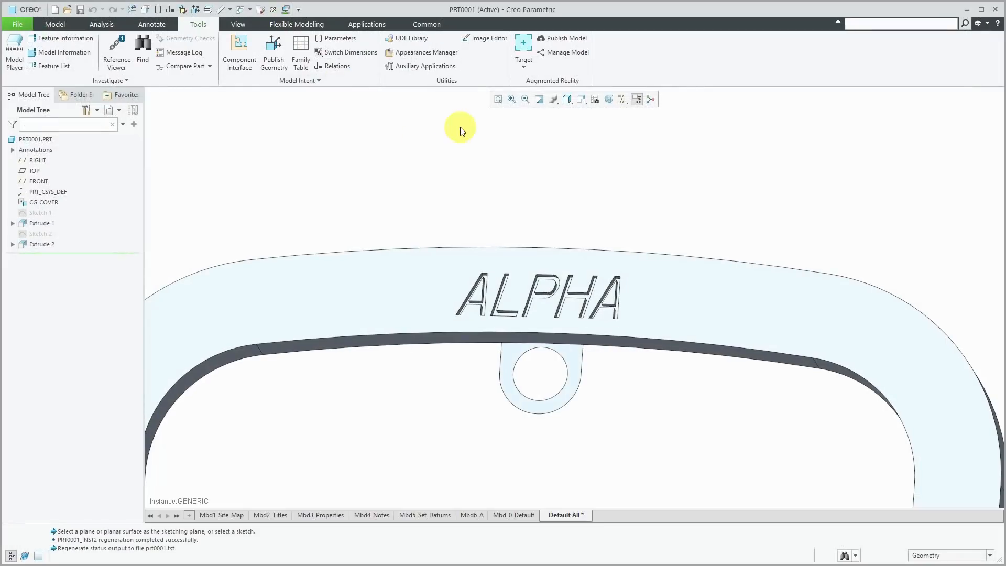
# - Suppress the Extrude 2 text cut
pyautogui.click(41, 244)
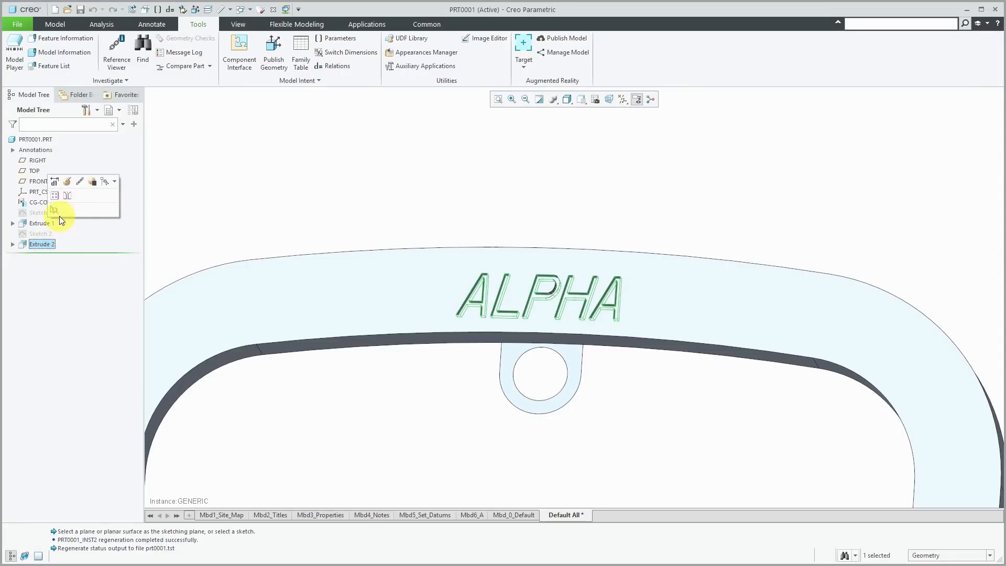
pyautogui.click(92, 182)
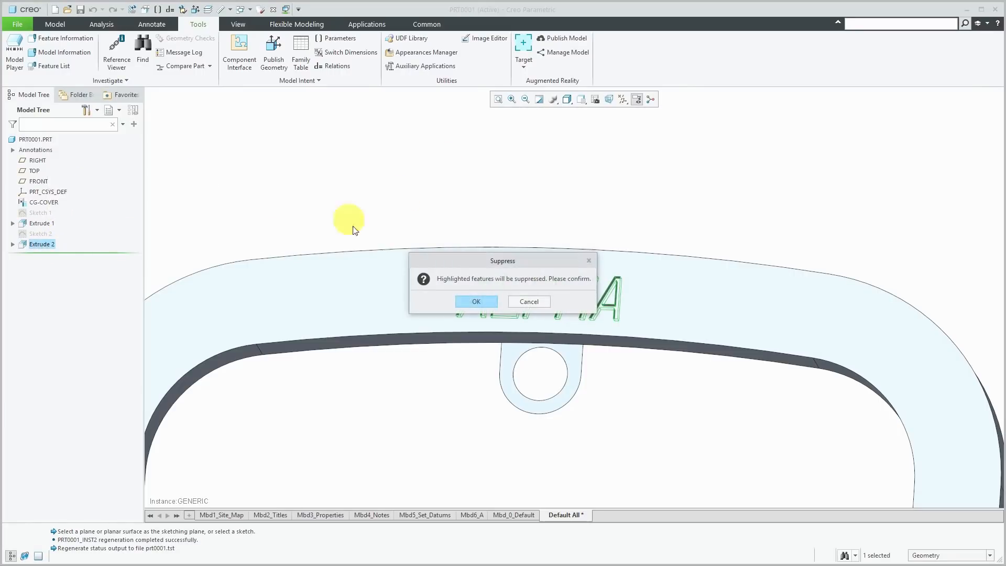
pyautogui.click(482, 301)
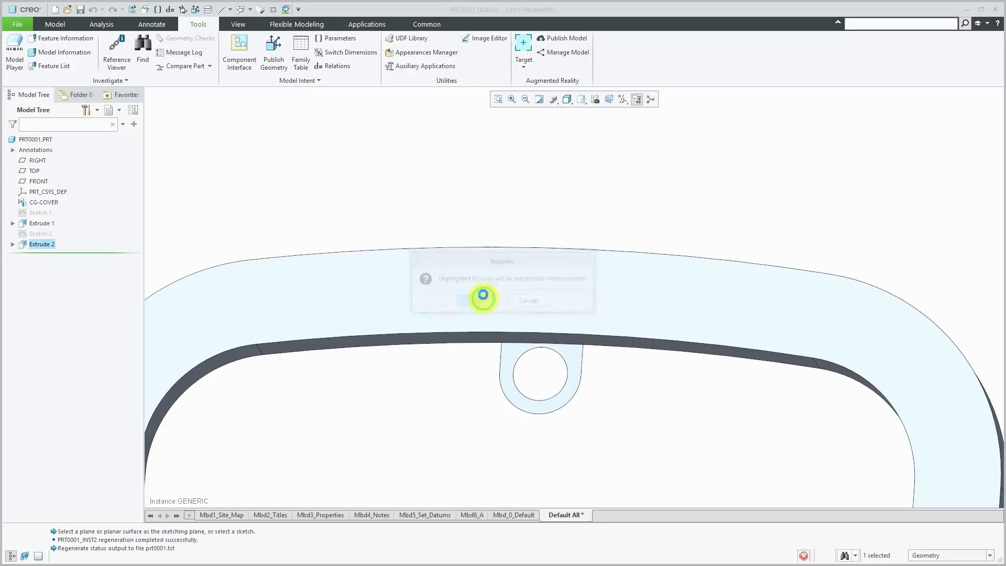
# - Show Sketch 2 so ALPHA appears as text outlines on the ring
pyautogui.click(42, 233)
pyautogui.click(69, 199)
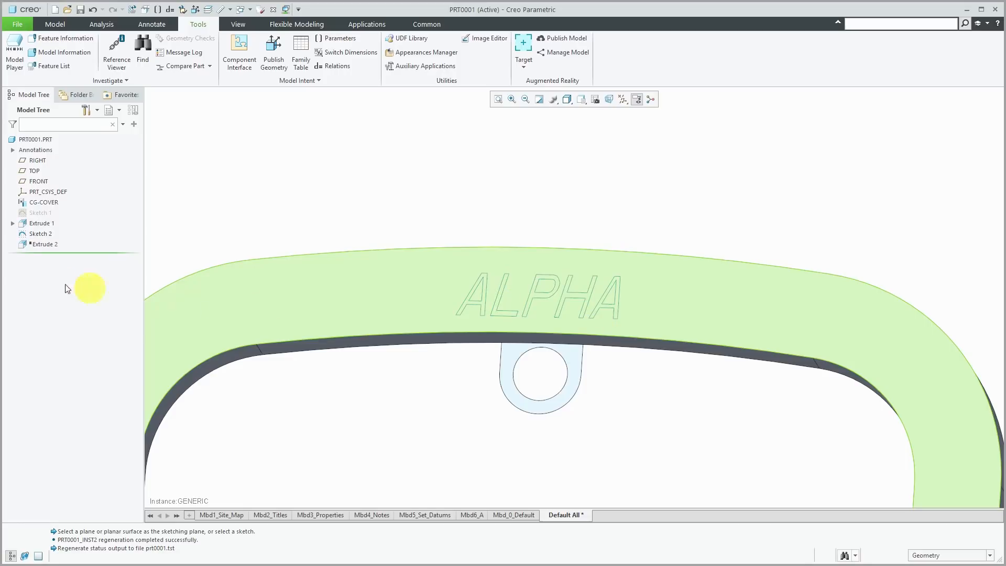
pyautogui.click(42, 233)
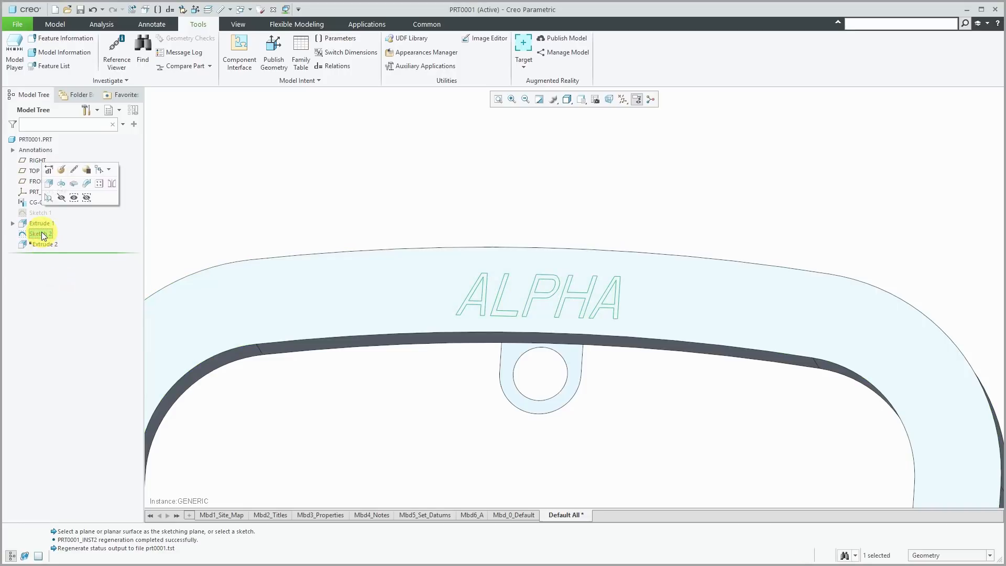
pyautogui.click(519, 184)
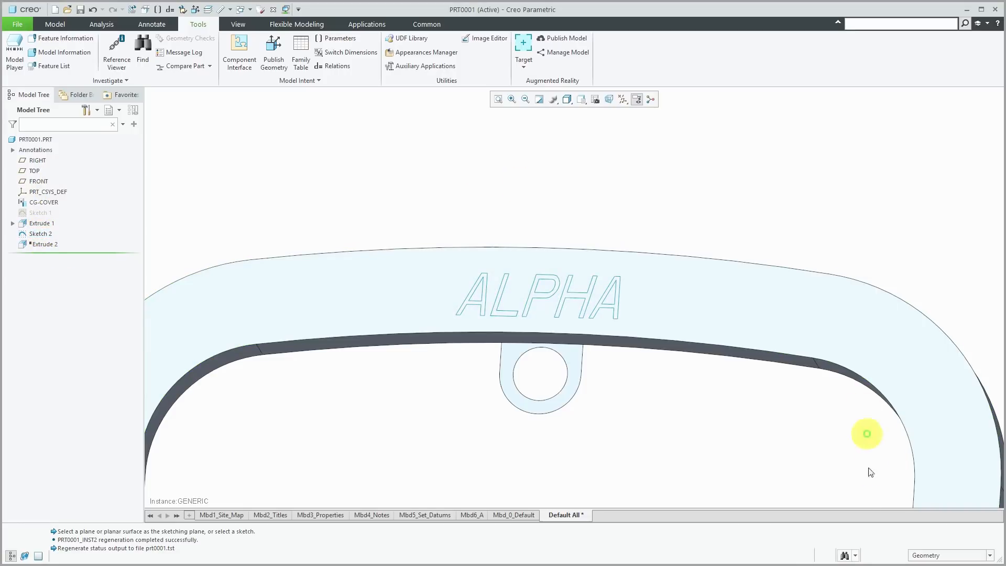
# - Extrude the final letter A sketch region of ALPHA into a raised solid 0.41 deep
pyautogui.click(939, 555)
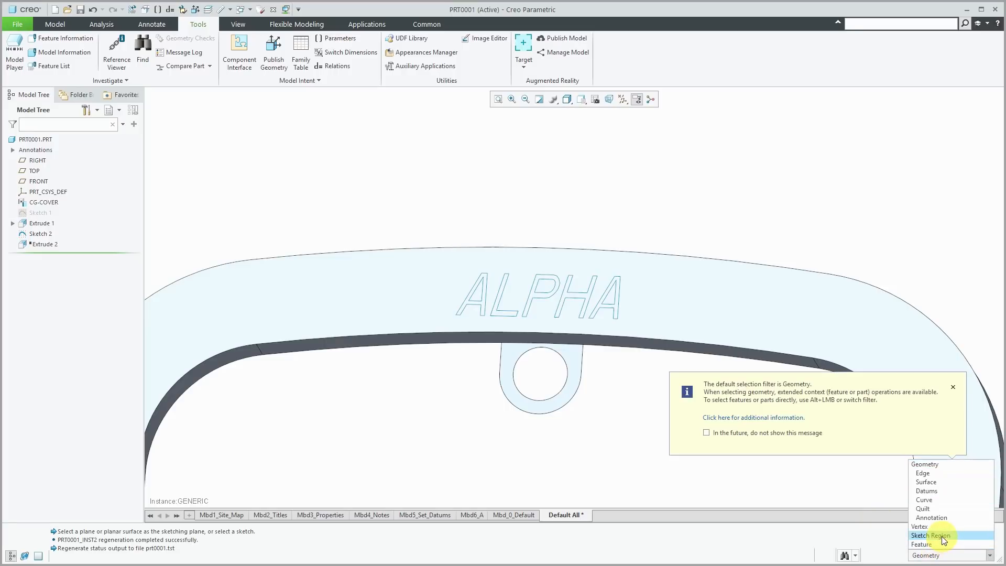
pyautogui.click(942, 536)
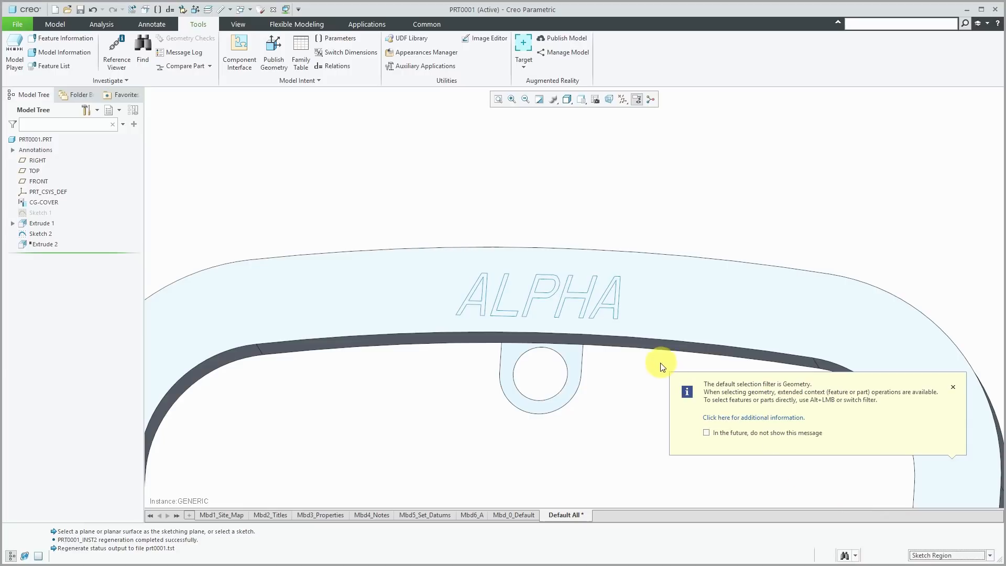
pyautogui.click(611, 307)
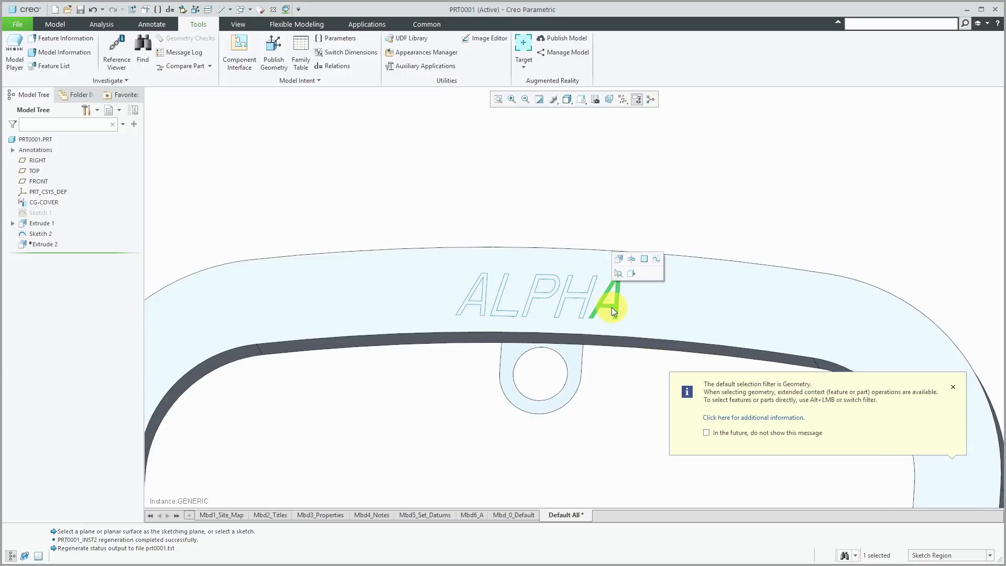
pyautogui.click(619, 259)
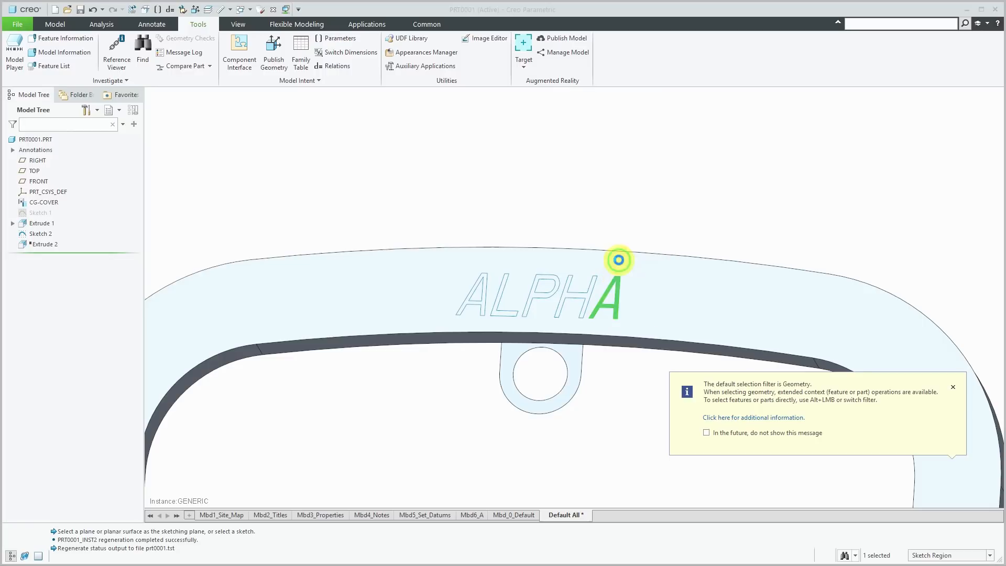
pyautogui.scroll(-3, 602, 333)
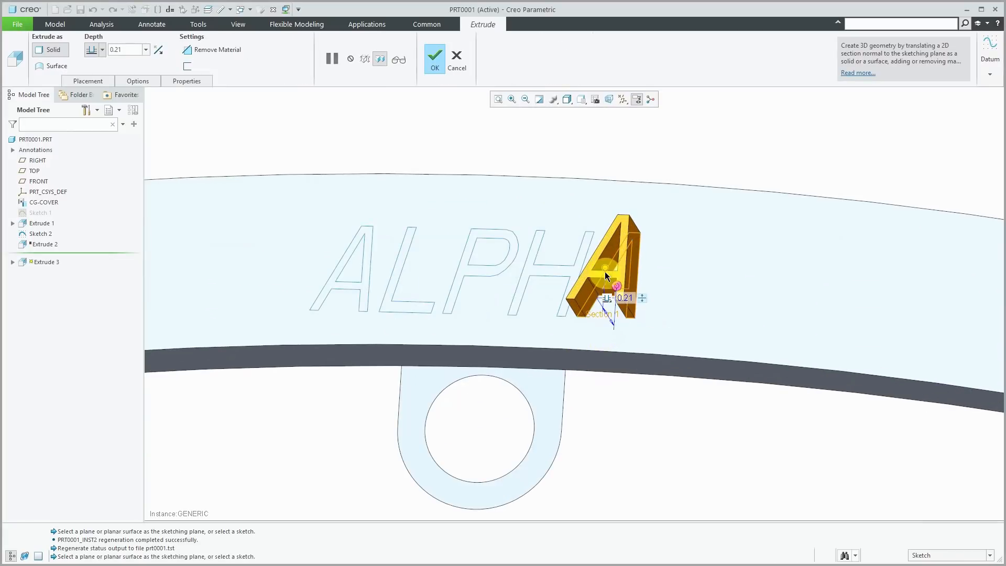
pyautogui.moveTo(605, 270); pyautogui.dragTo(595, 251)
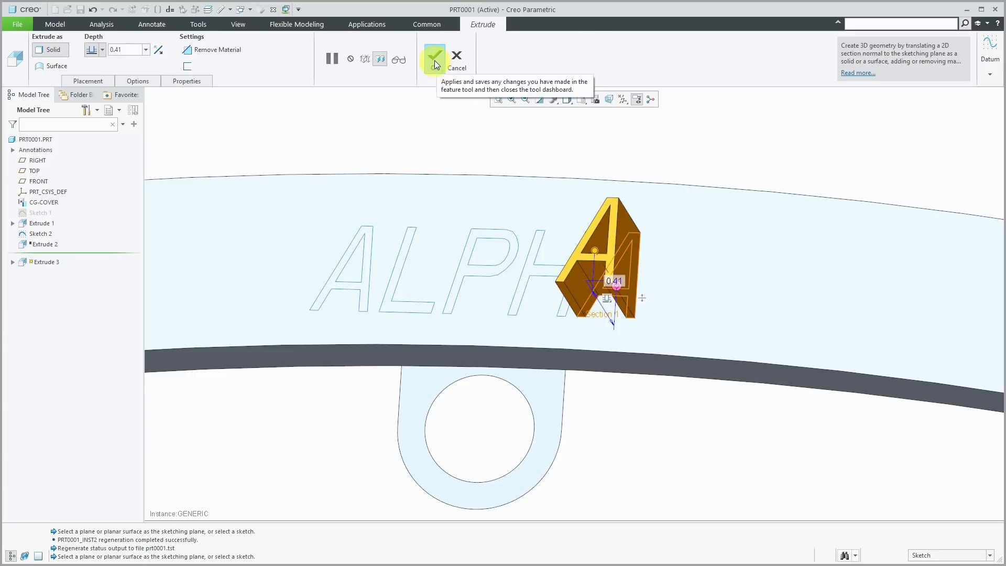
pyautogui.click(434, 58)
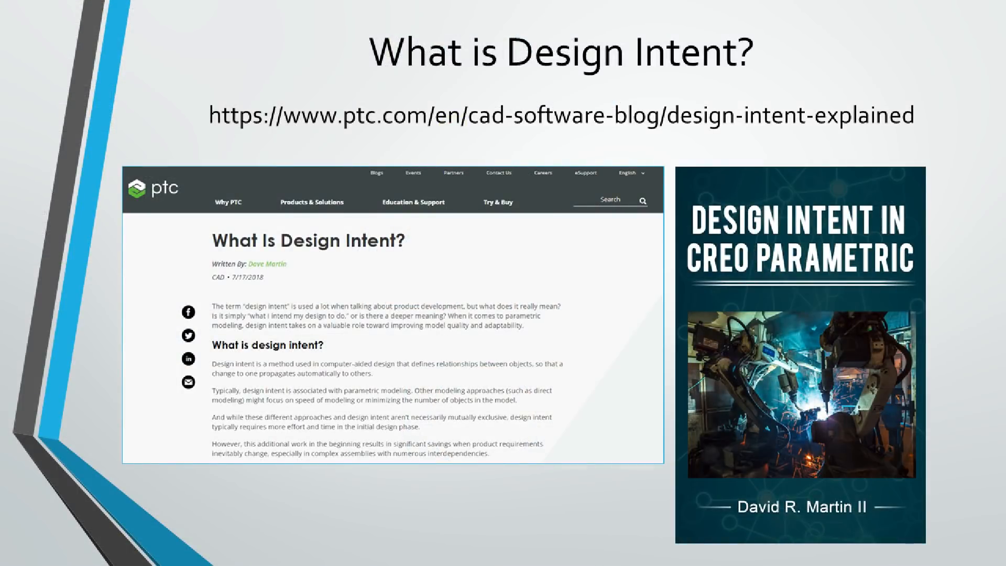